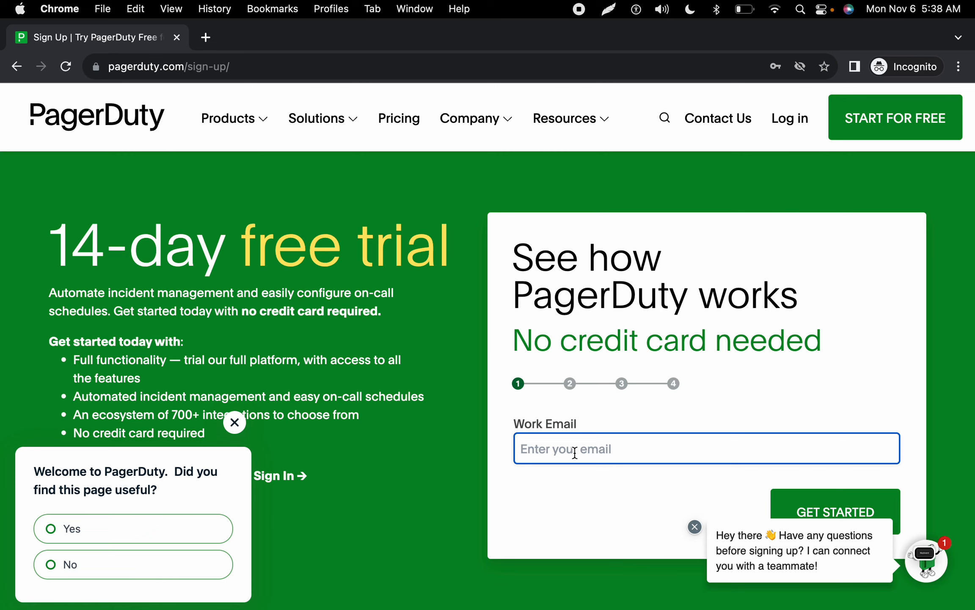
Step: Switch to Amazon WorkMail and examine the primary email addresses of the users in the thecloudshepherd organization
{"action": "key", "text": "ctrl+Left"}
{"action": "left_click", "coordinate": [186, 38]}
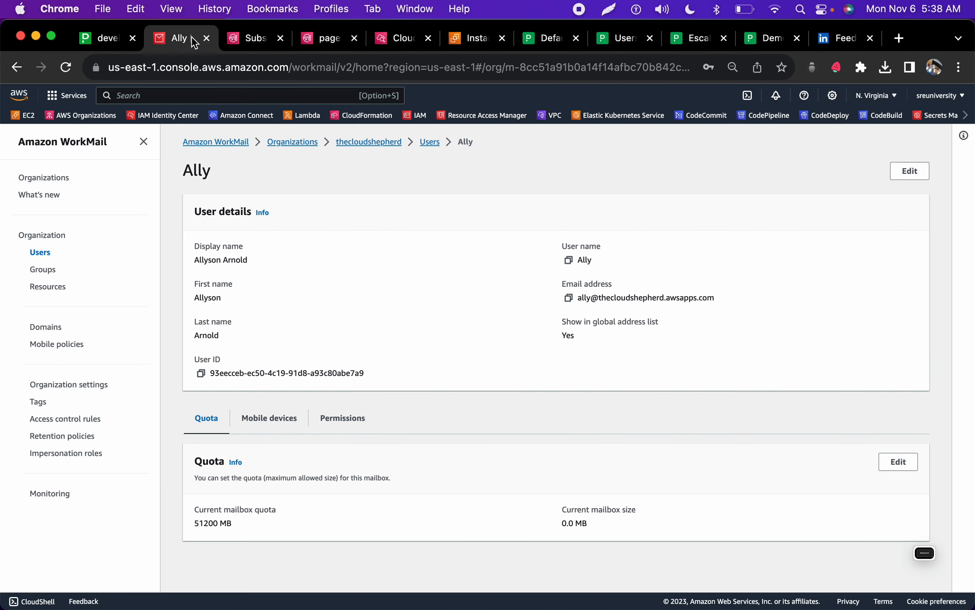
{"action": "left_click", "coordinate": [74, 144]}
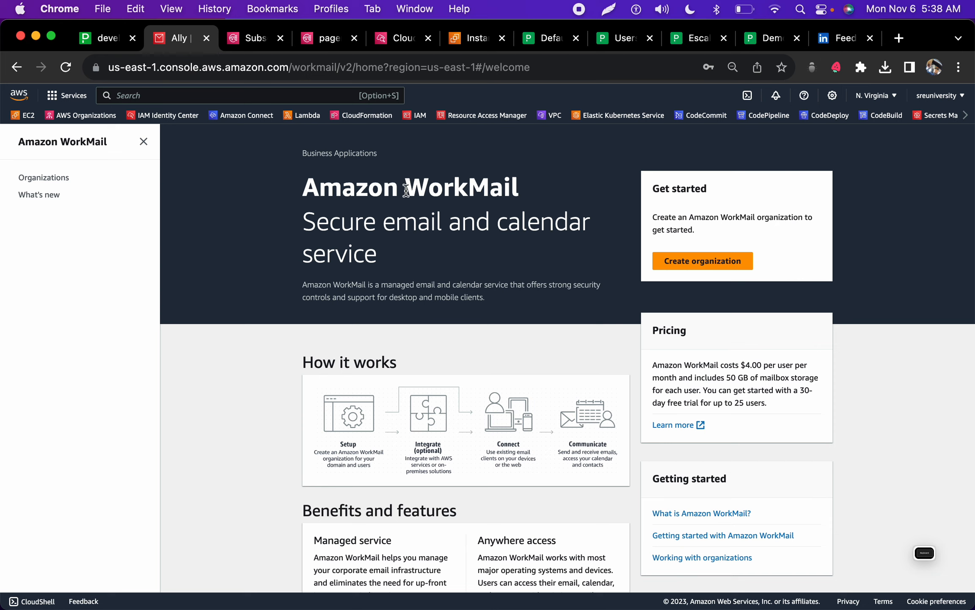
{"action": "left_click", "coordinate": [57, 178]}
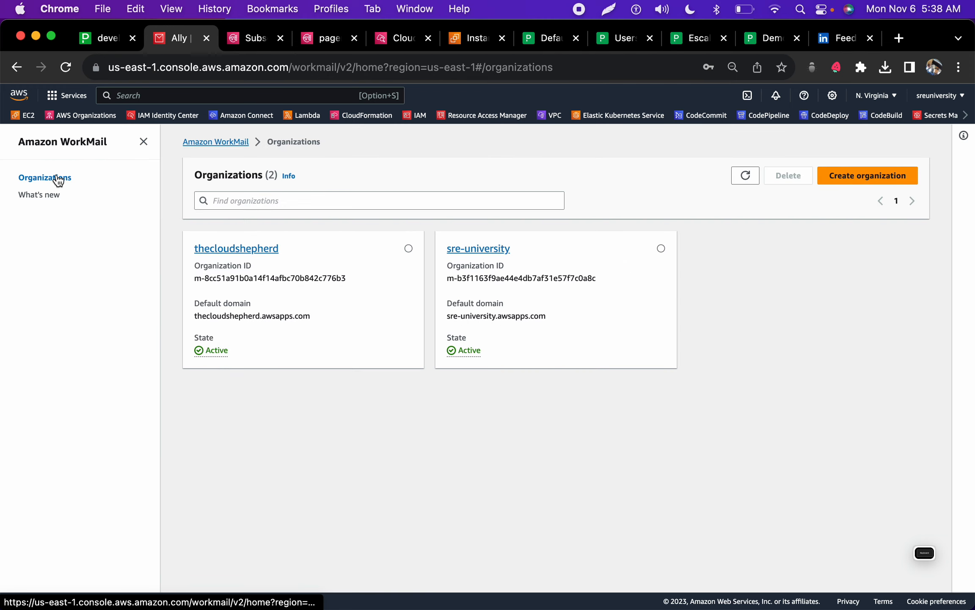
{"action": "left_click", "coordinate": [246, 249]}
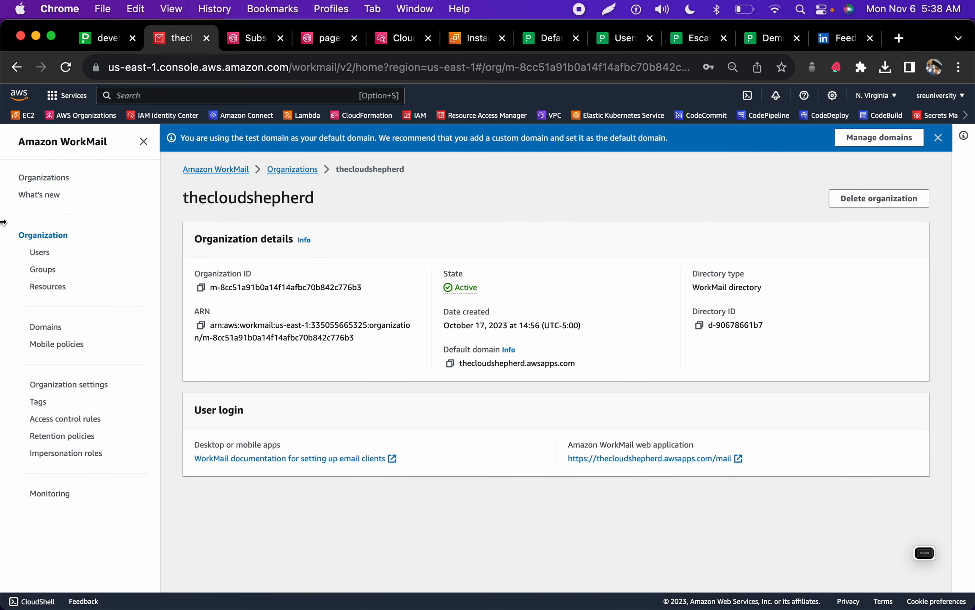
{"action": "left_click", "coordinate": [35, 254]}
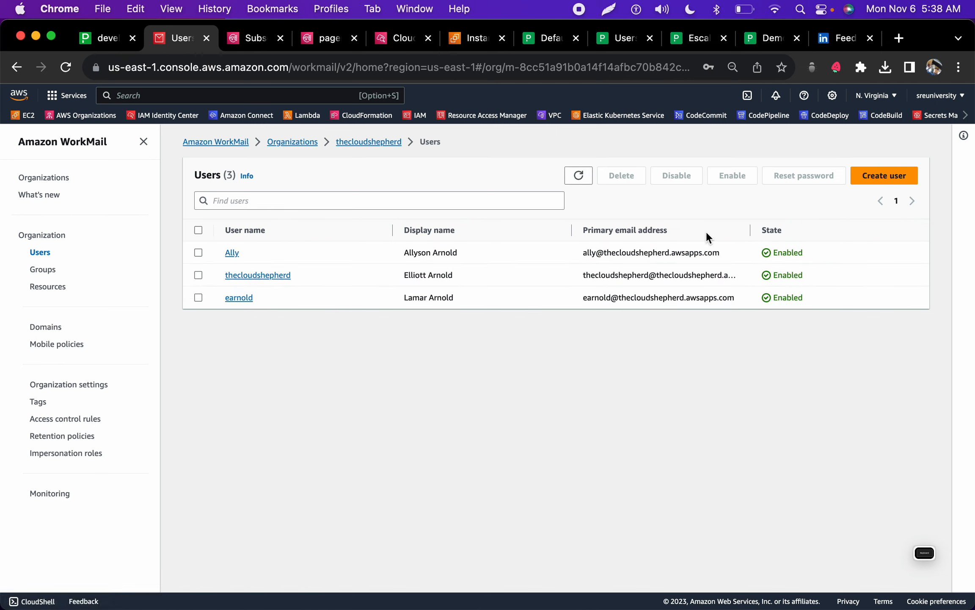
{"action": "left_click_drag", "start_coordinate": [725, 253], "coordinate": [628, 249]}
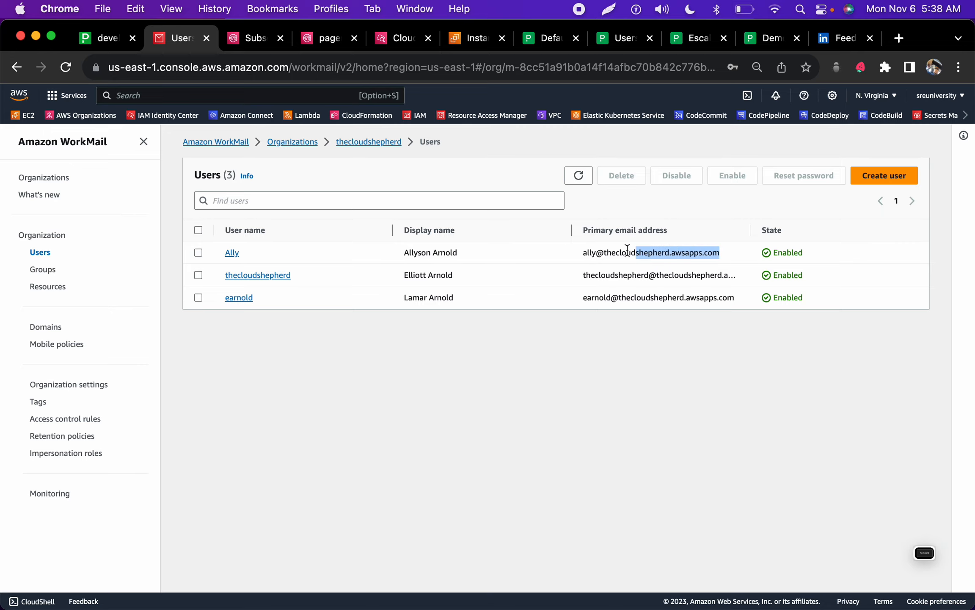
{"action": "key", "text": "ctrl+Right"}
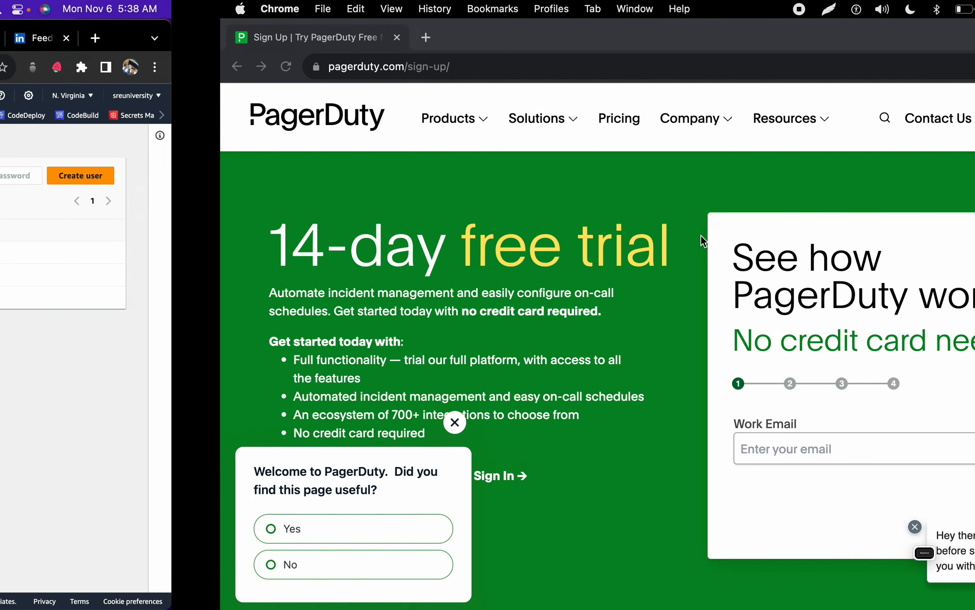
{"action": "key", "text": "ctrl+Left"}
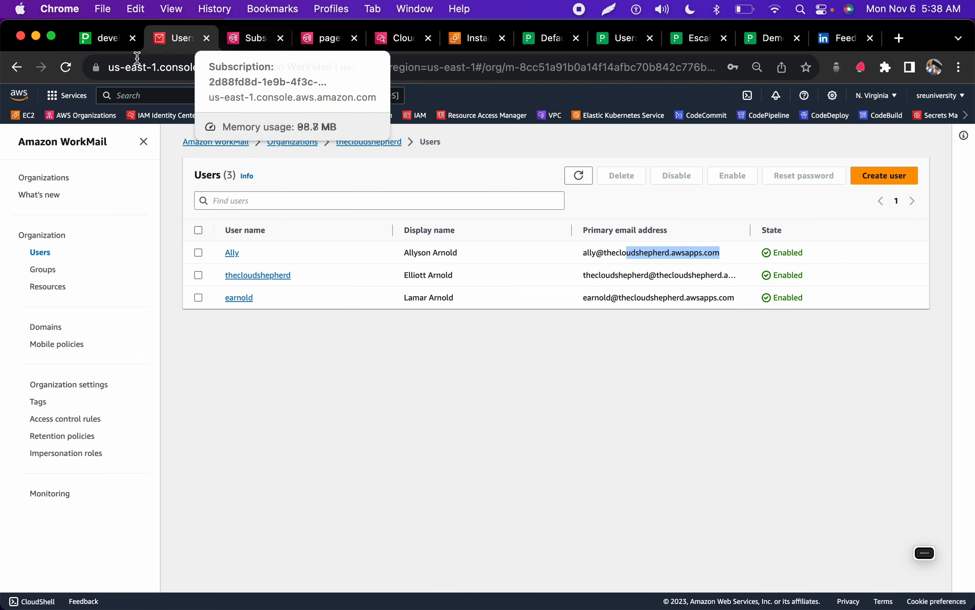
Step: Switch to the PagerDuty account, open its Users directory, and place that browser tab directly after the WorkMail one
{"action": "left_click", "coordinate": [103, 38]}
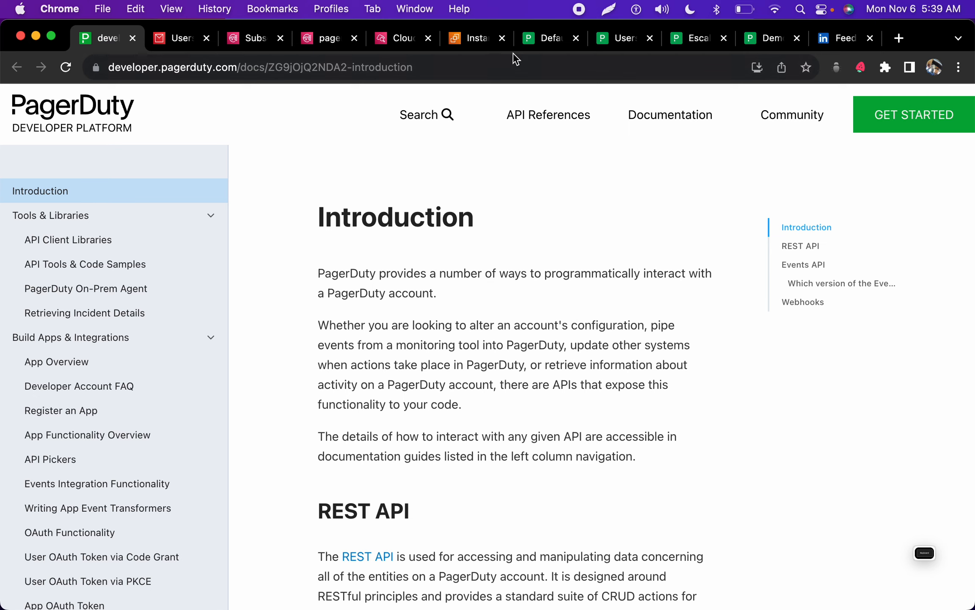
{"action": "left_click", "coordinate": [524, 43]}
{"action": "mouse_move", "coordinate": [316, 153]}
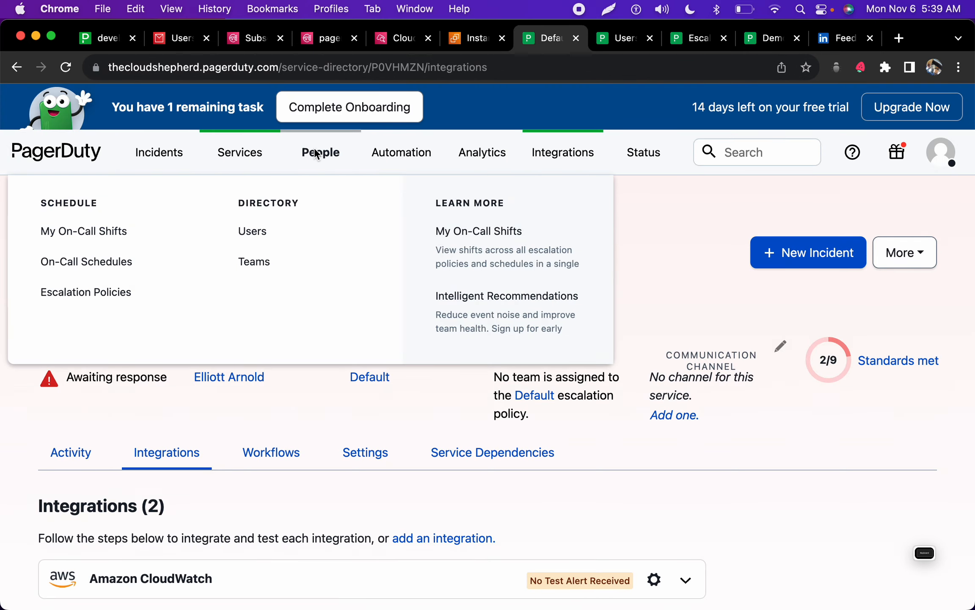
{"action": "left_click", "coordinate": [238, 242]}
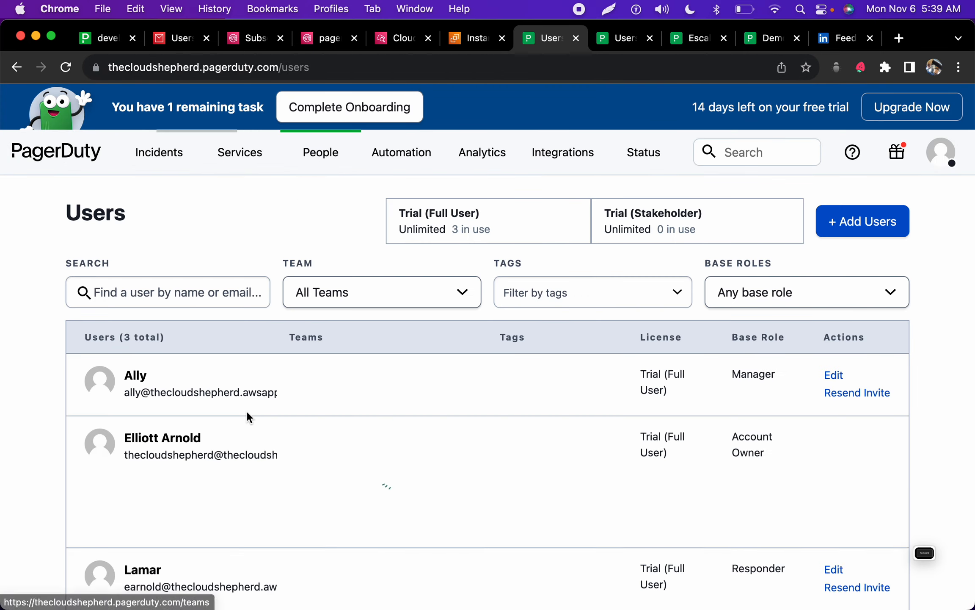
{"action": "scroll", "coordinate": [246, 410], "scroll_direction": "down", "scroll_amount": 1}
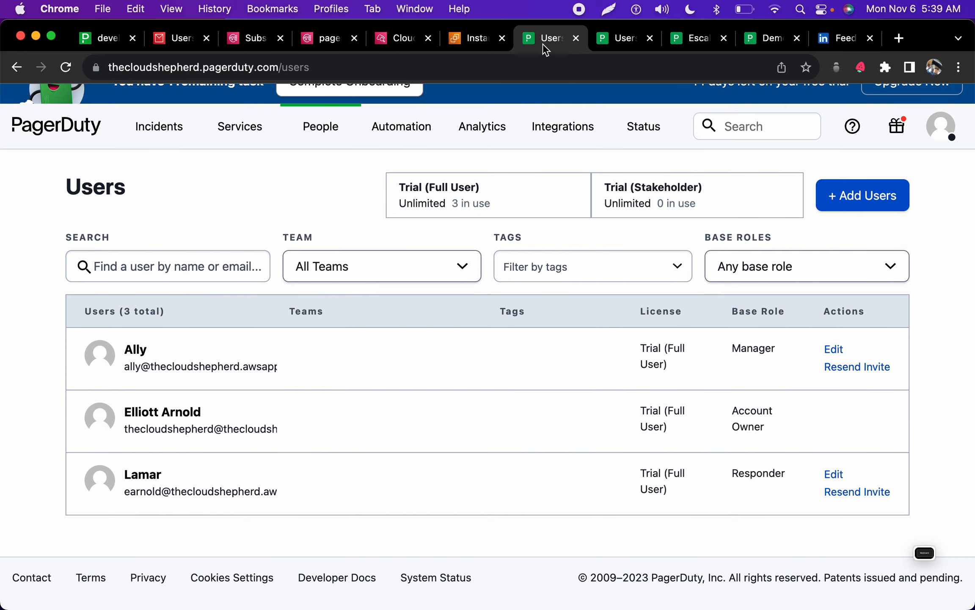
{"action": "left_click_drag", "start_coordinate": [543, 44], "coordinate": [228, 26]}
{"action": "mouse_move", "coordinate": [231, 129]}
{"action": "scroll", "coordinate": [223, 182], "scroll_direction": "up", "scroll_amount": 1}
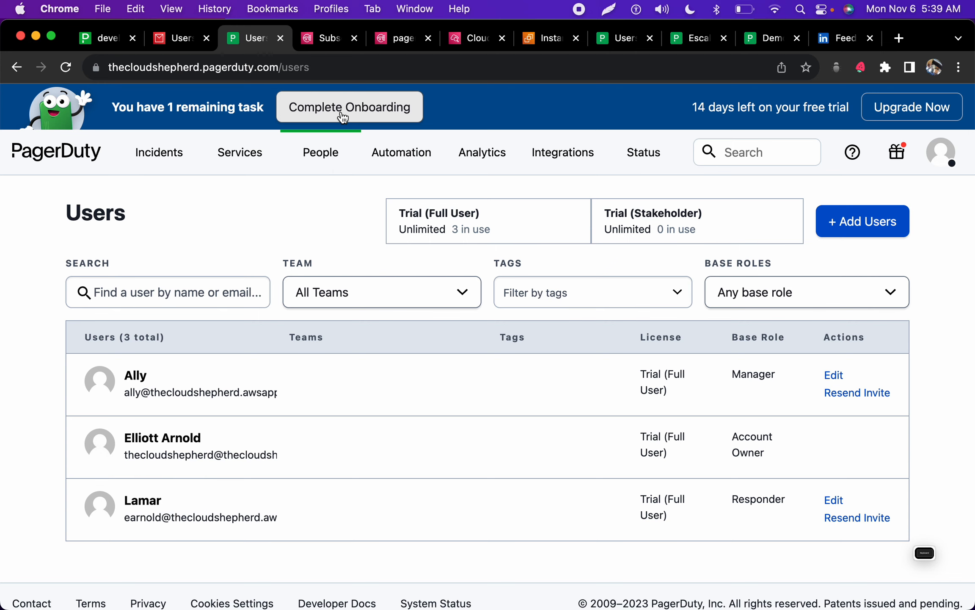
Step: Examine the contact methods already set up under the onboarding task "Receive a test notification"
{"action": "left_click", "coordinate": [342, 118]}
{"action": "scroll", "coordinate": [336, 226], "scroll_direction": "down", "scroll_amount": 2}
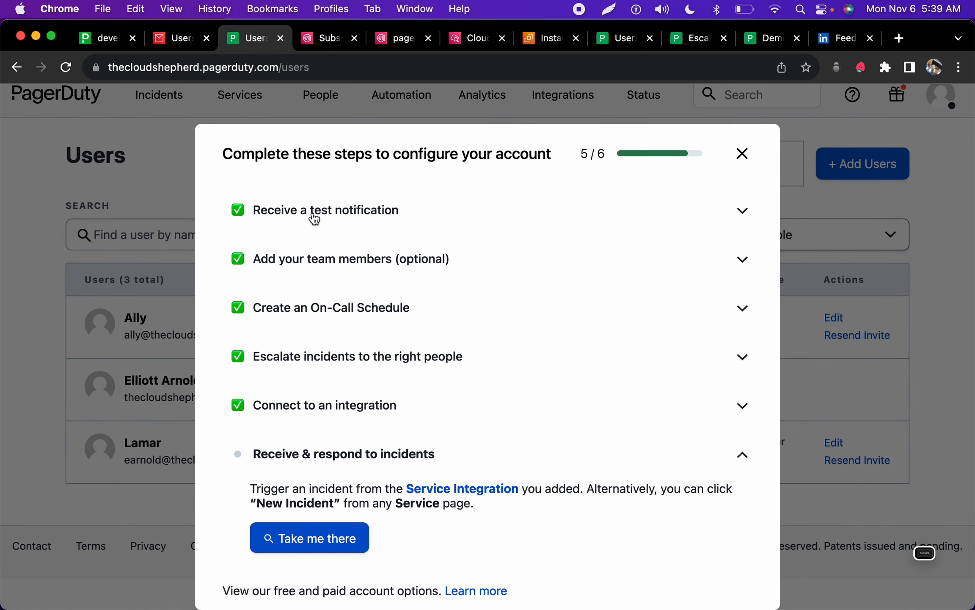
{"action": "left_click", "coordinate": [326, 212]}
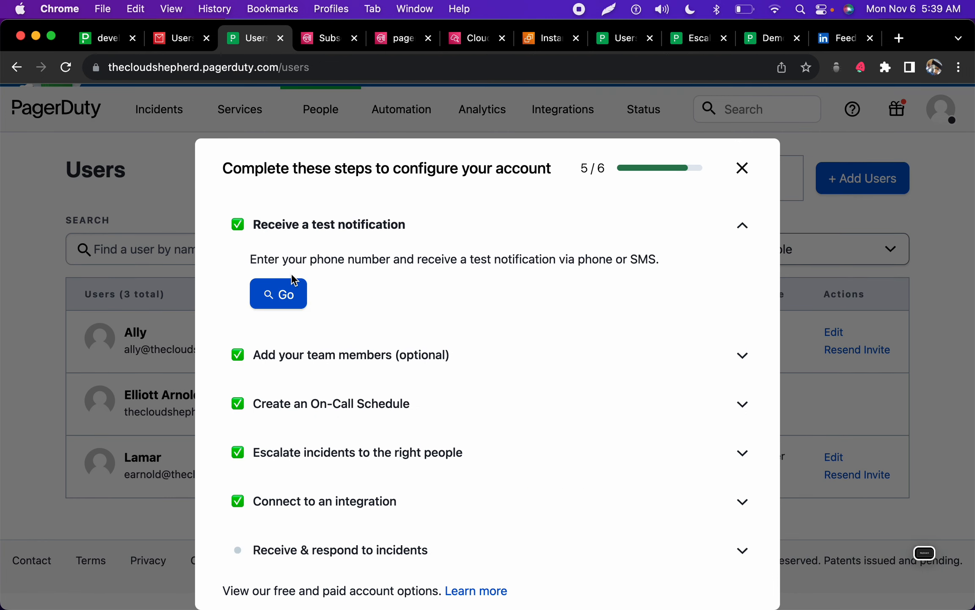
{"action": "left_click", "coordinate": [284, 292]}
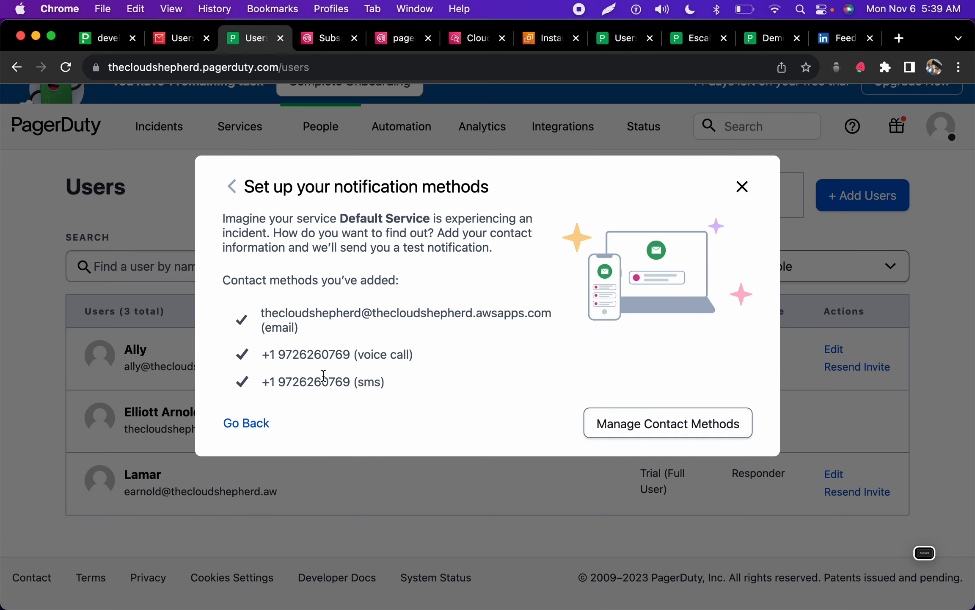
{"action": "left_click", "coordinate": [743, 187]}
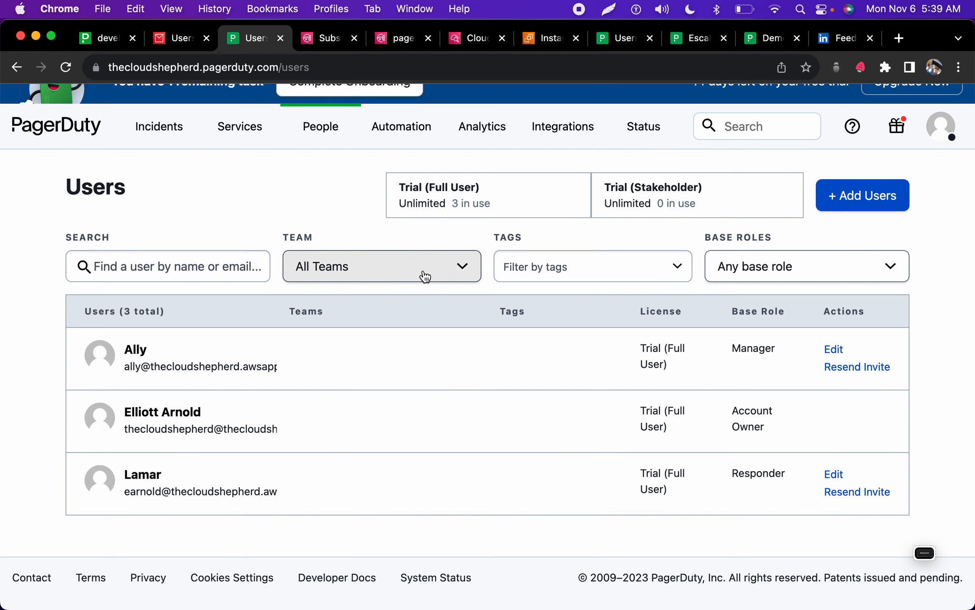
Step: Send a test notification by email, voice call and SMS from the onboarding notification setup
{"action": "scroll", "coordinate": [344, 155], "scroll_direction": "up", "scroll_amount": 1}
{"action": "left_click", "coordinate": [355, 111]}
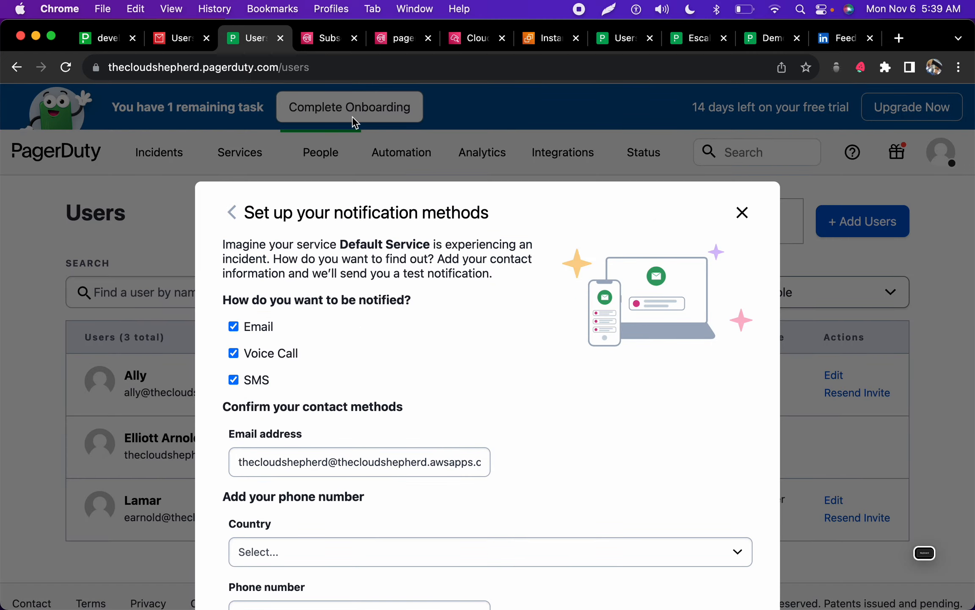
{"action": "left_click", "coordinate": [743, 212]}
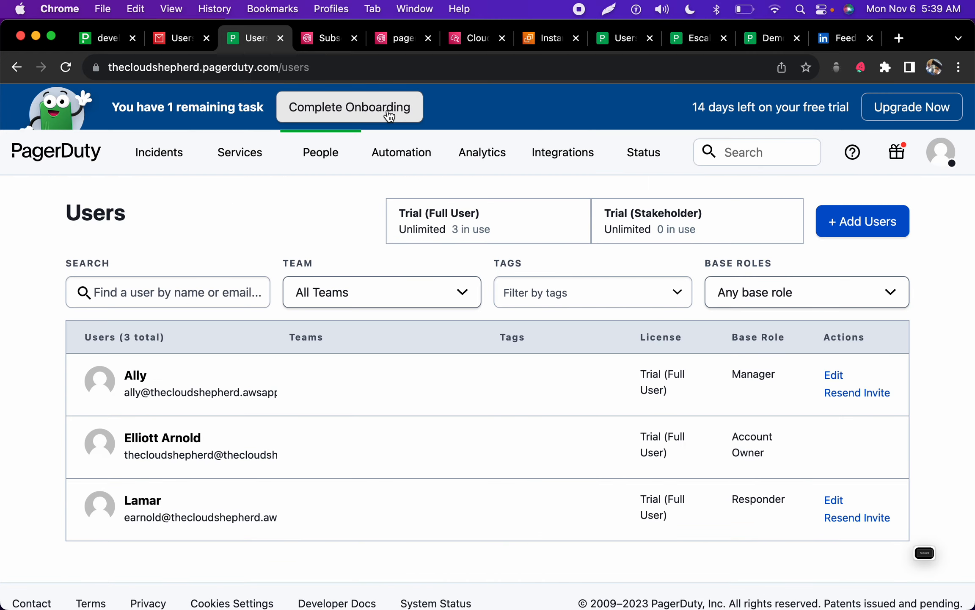
{"action": "left_click", "coordinate": [350, 111]}
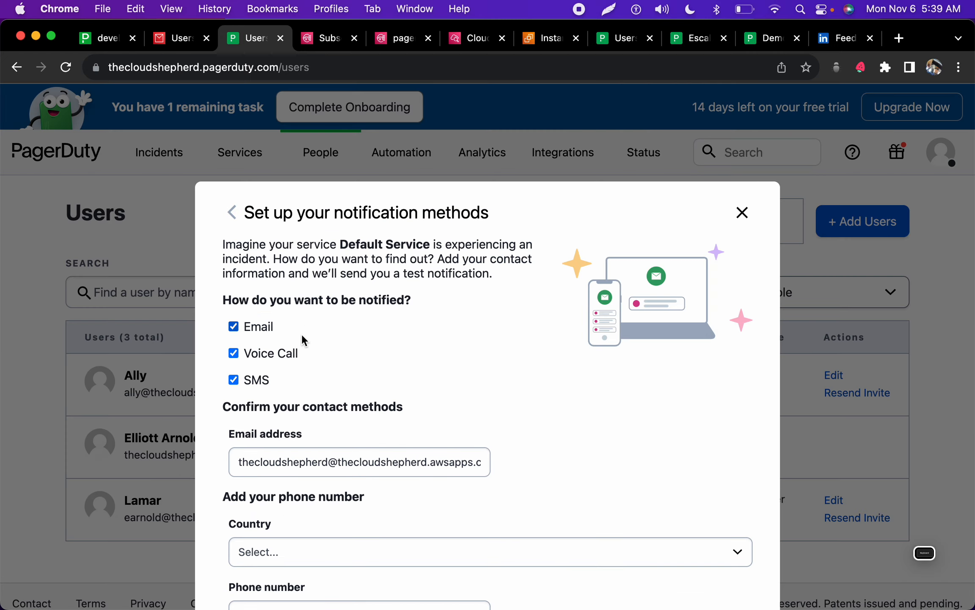
{"action": "scroll", "coordinate": [301, 338], "scroll_direction": "down", "scroll_amount": 3}
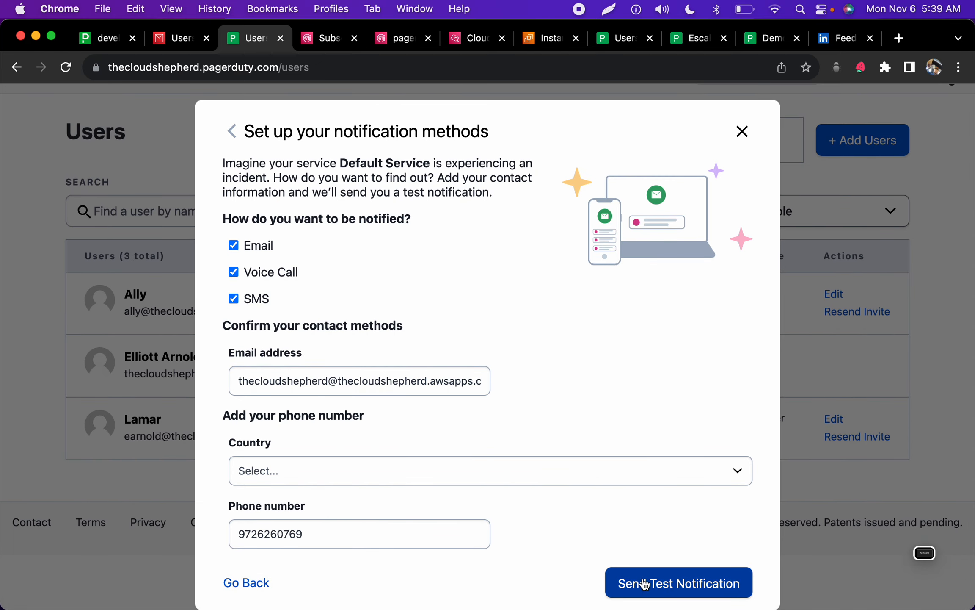
{"action": "left_click", "coordinate": [646, 587]}
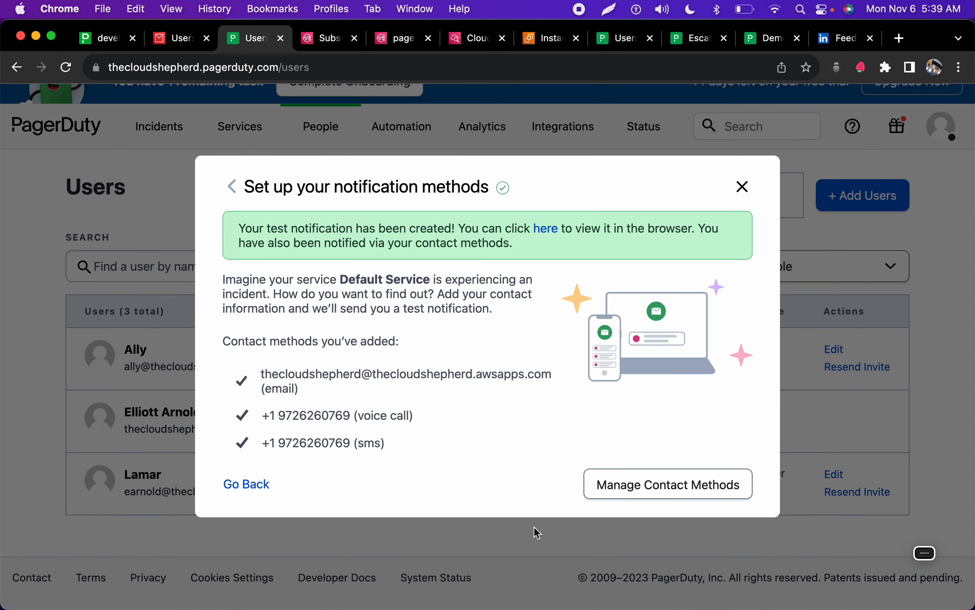
Step: Return to the onboarding checklist and read the instructions for adding team members
{"action": "left_click", "coordinate": [262, 481]}
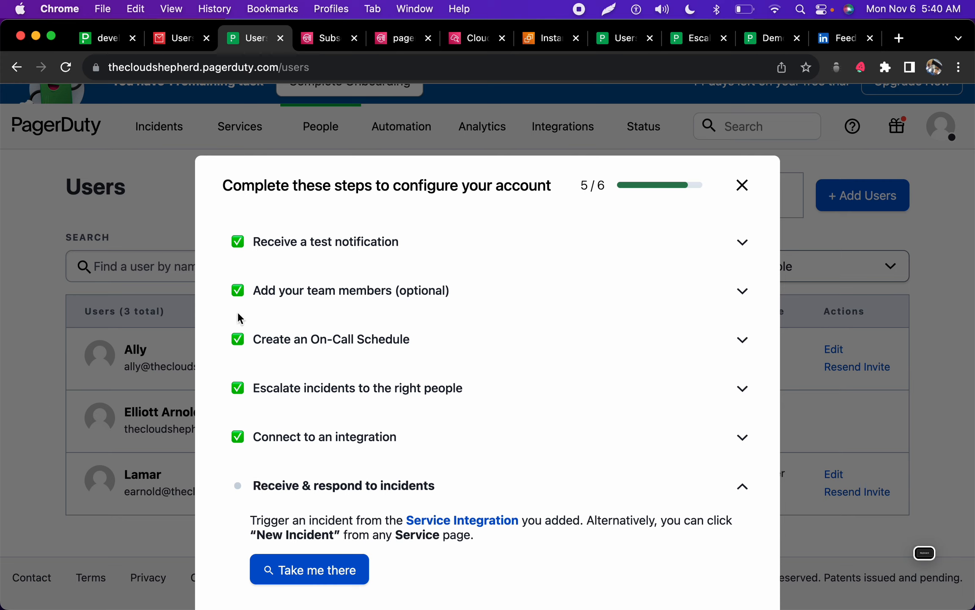
{"action": "left_click", "coordinate": [278, 292]}
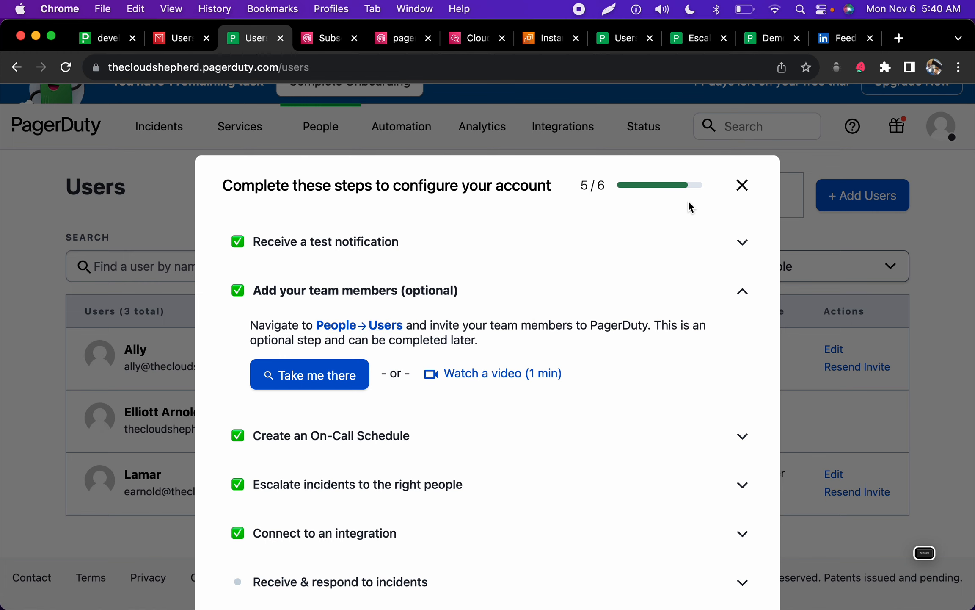
{"action": "left_click", "coordinate": [740, 186]}
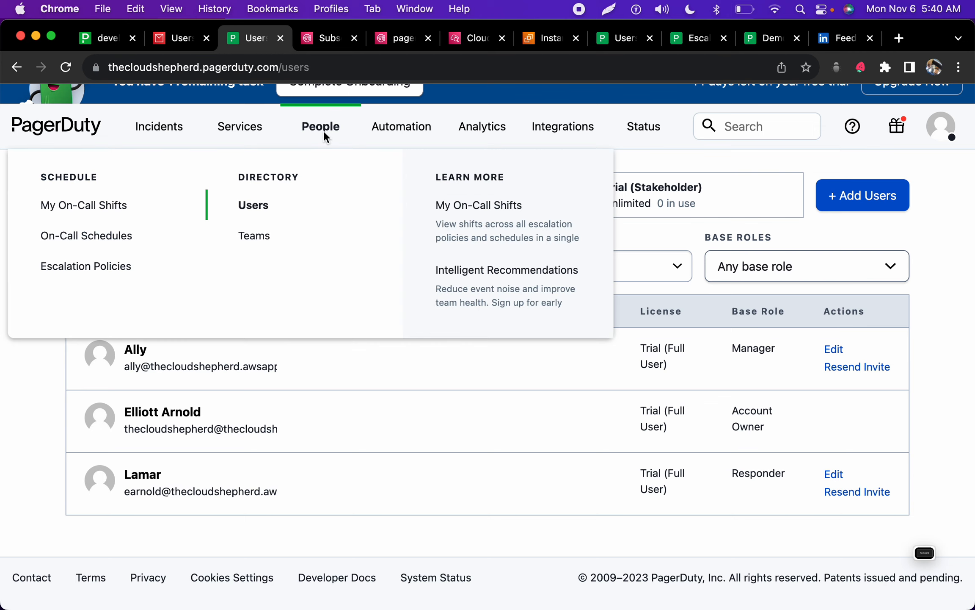
Step: Open the On-Call Schedules page in a separate tab from the onboarding checklist and review the existing schedules
{"action": "left_click", "coordinate": [325, 106]}
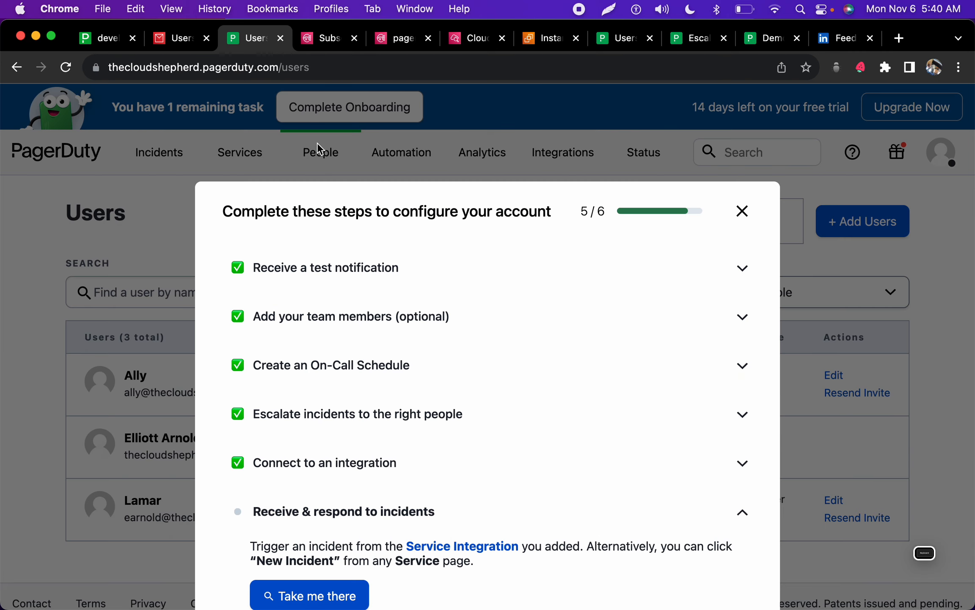
{"action": "left_click", "coordinate": [265, 365]}
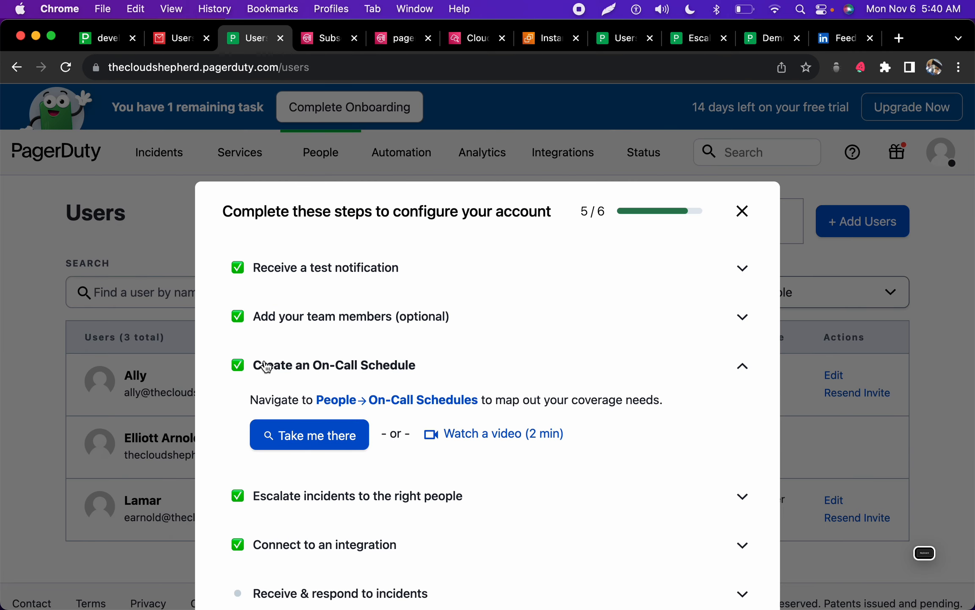
{"action": "right_click", "coordinate": [385, 400]}
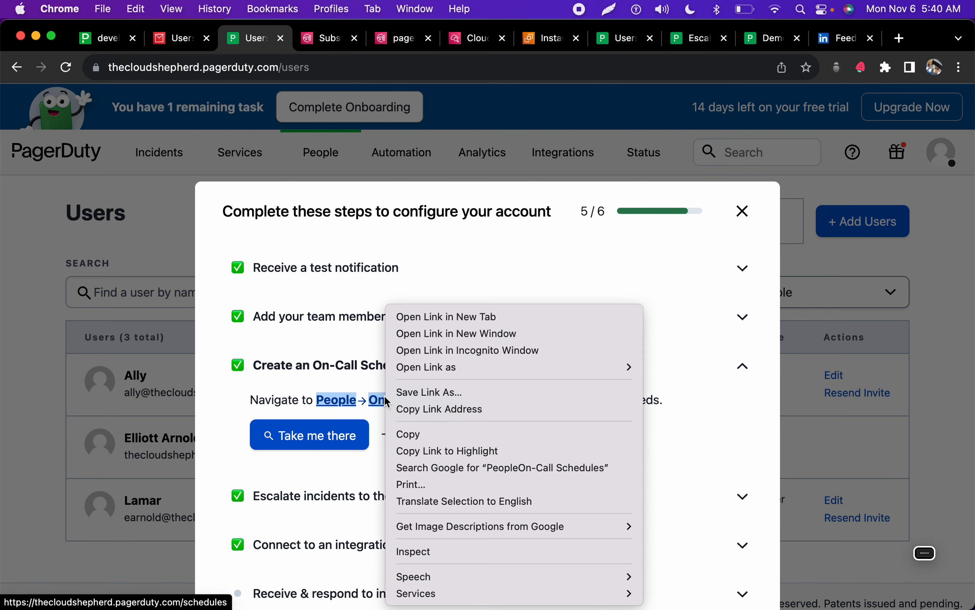
{"action": "left_click", "coordinate": [436, 323]}
{"action": "left_click", "coordinate": [304, 36]}
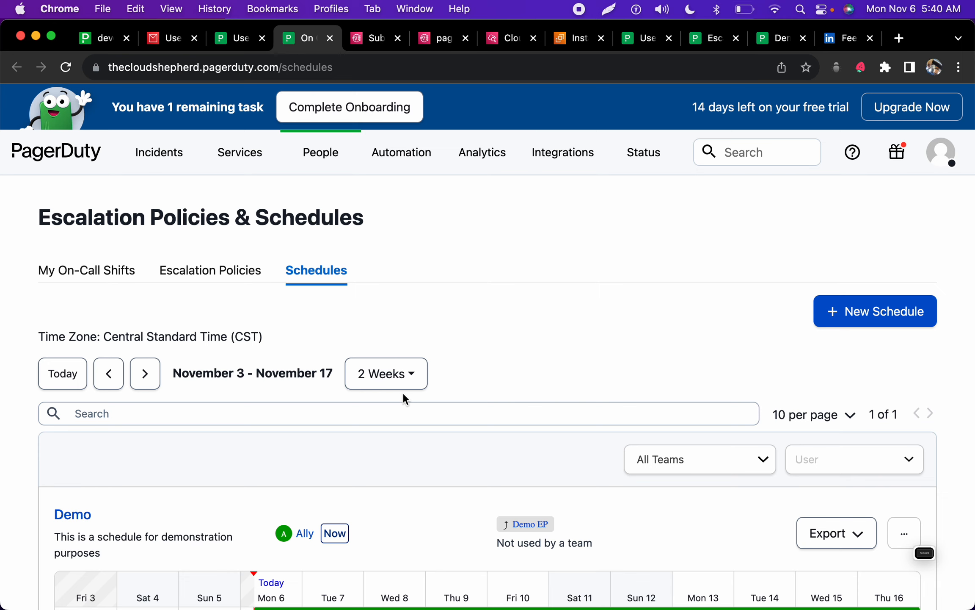
{"action": "scroll", "coordinate": [402, 392], "scroll_direction": "down", "scroll_amount": 3}
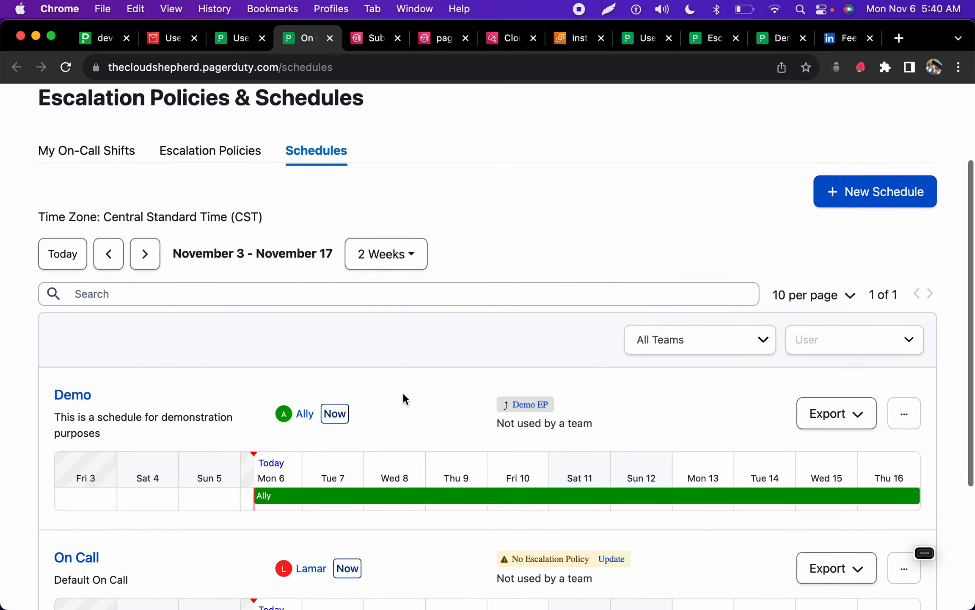
{"action": "scroll", "coordinate": [403, 392], "scroll_direction": "up", "scroll_amount": 3}
{"action": "scroll", "coordinate": [402, 391], "scroll_direction": "down", "scroll_amount": 5}
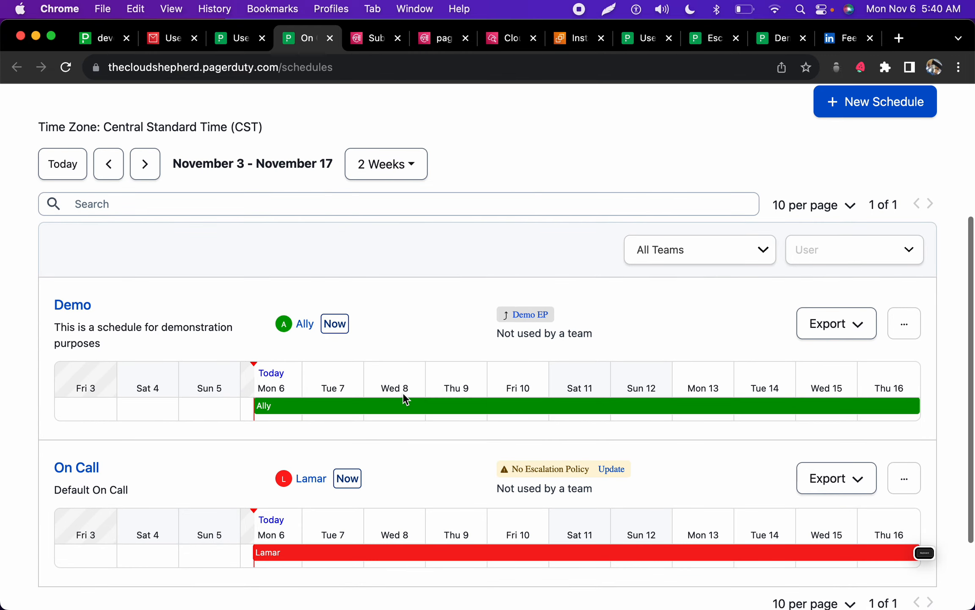
{"action": "scroll", "coordinate": [405, 398], "scroll_direction": "down", "scroll_amount": 2}
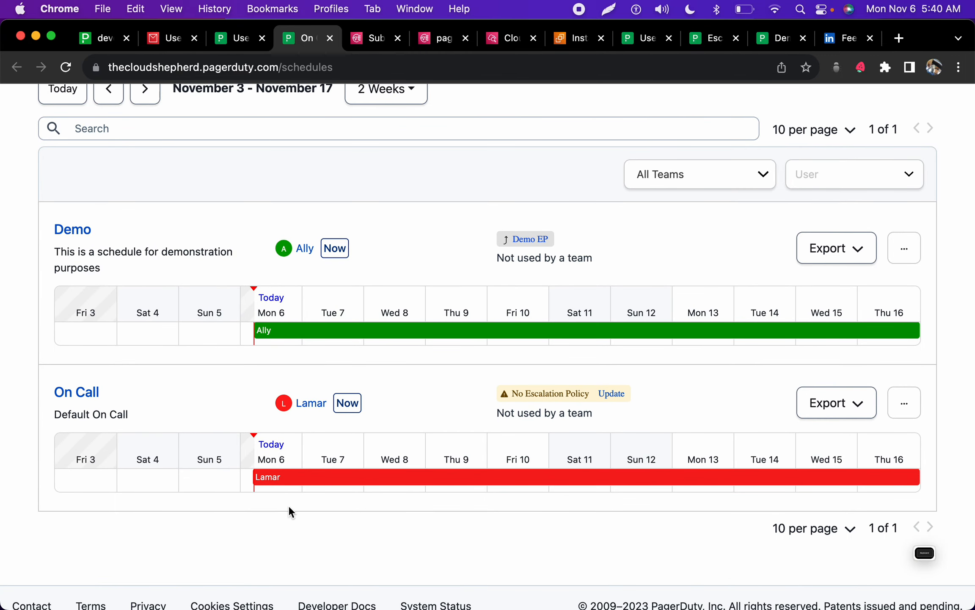
{"action": "scroll", "coordinate": [288, 506], "scroll_direction": "down", "scroll_amount": 1}
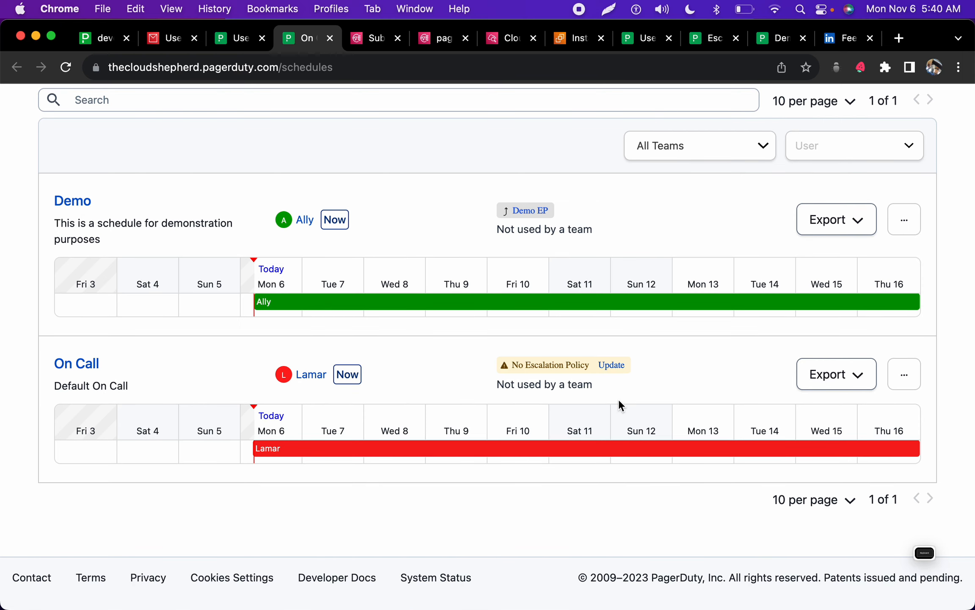
Step: Start a new on-call schedule and fill in its name with the saved suggestion NaturalDisasterHours
{"action": "scroll", "coordinate": [621, 402], "scroll_direction": "up", "scroll_amount": 8}
{"action": "left_click", "coordinate": [866, 309]}
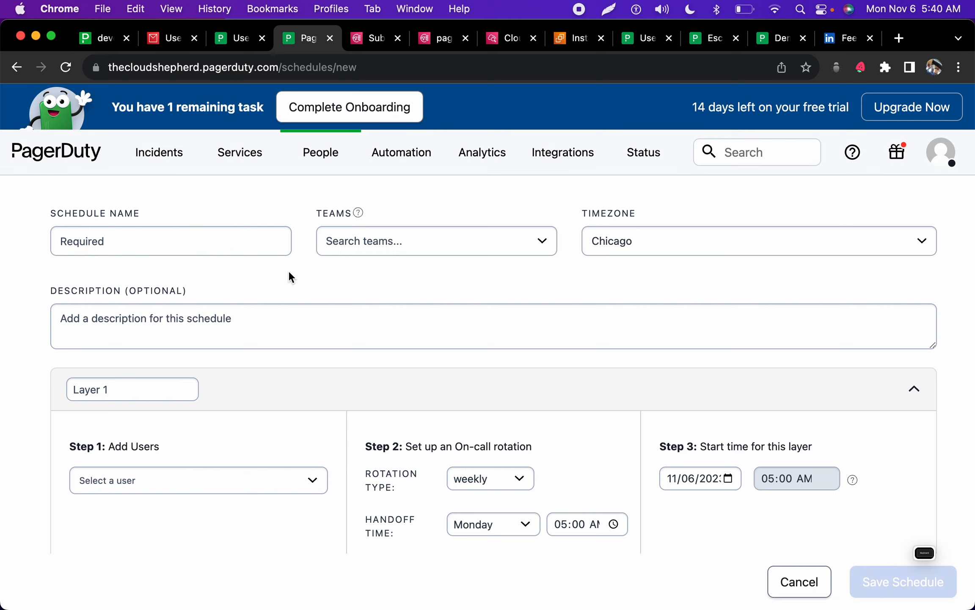
{"action": "left_click", "coordinate": [189, 240]}
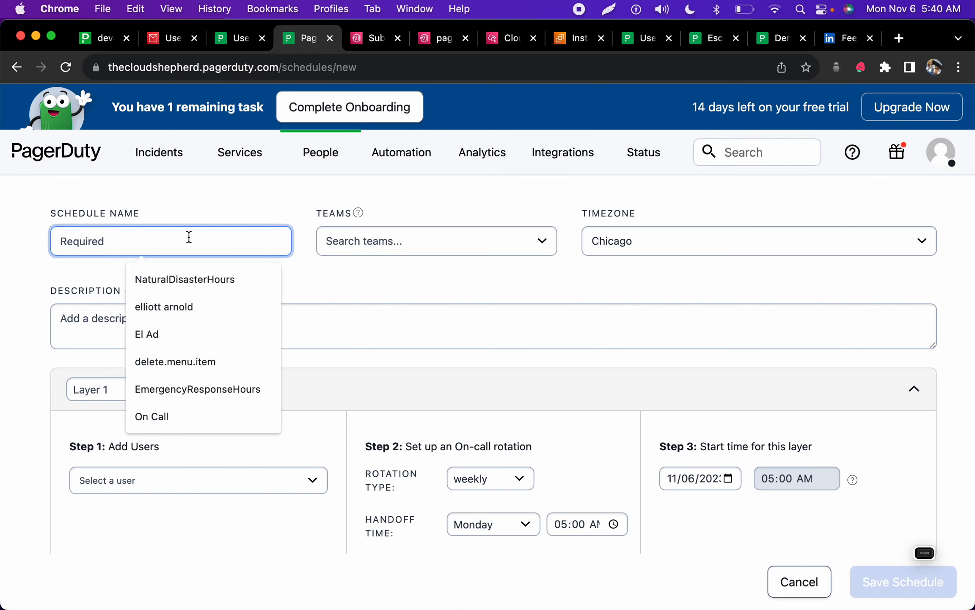
{"action": "left_click", "coordinate": [195, 267]}
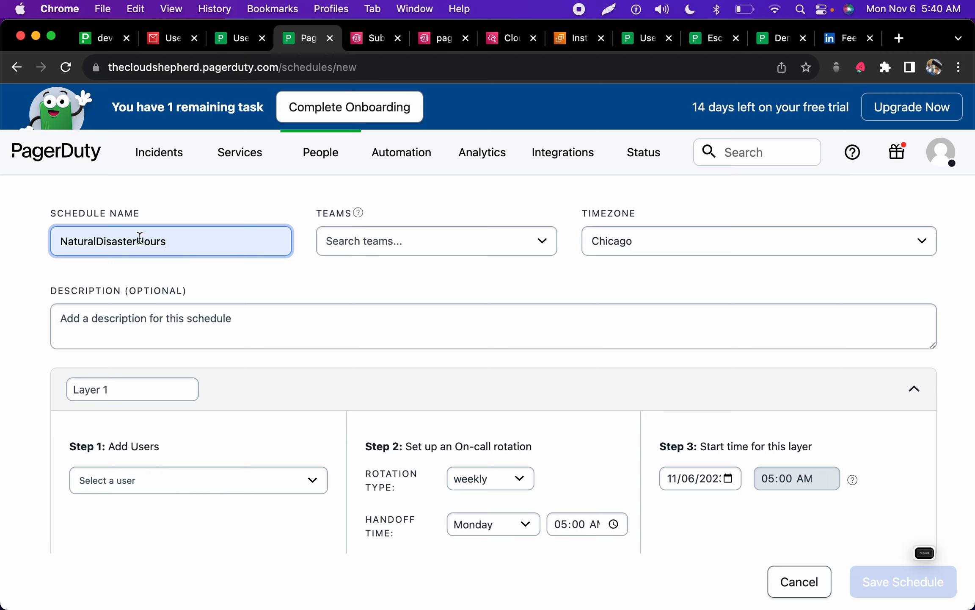
{"action": "left_click_drag", "start_coordinate": [139, 238], "coordinate": [292, 176]}
{"action": "key", "text": "BackSpace"}
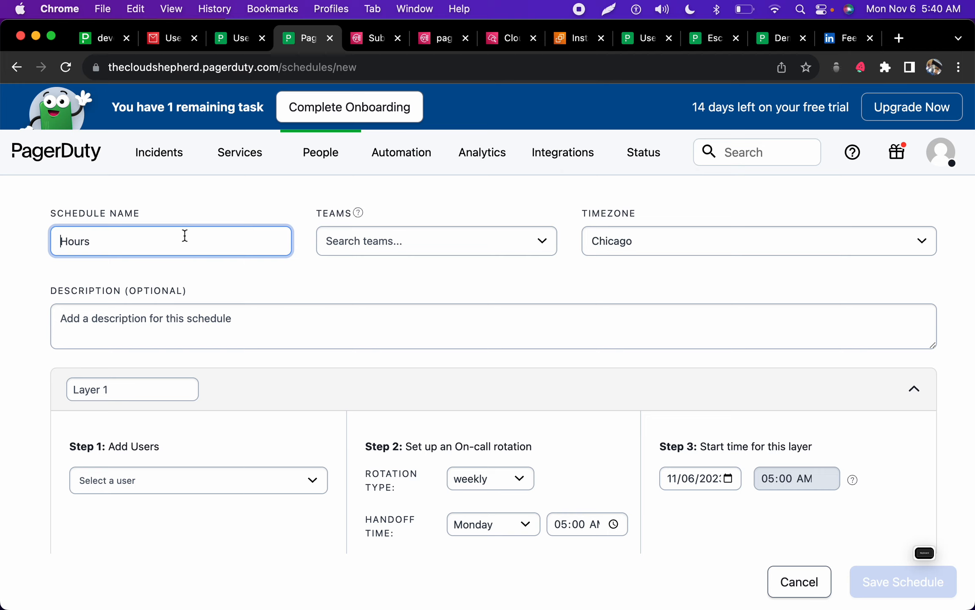
{"action": "type", "text": "N"}
{"action": "key", "text": "BackSpace"}
{"action": "key", "text": "super+z"}
{"action": "key", "text": "super+z"}
{"action": "key", "text": "super+z"}
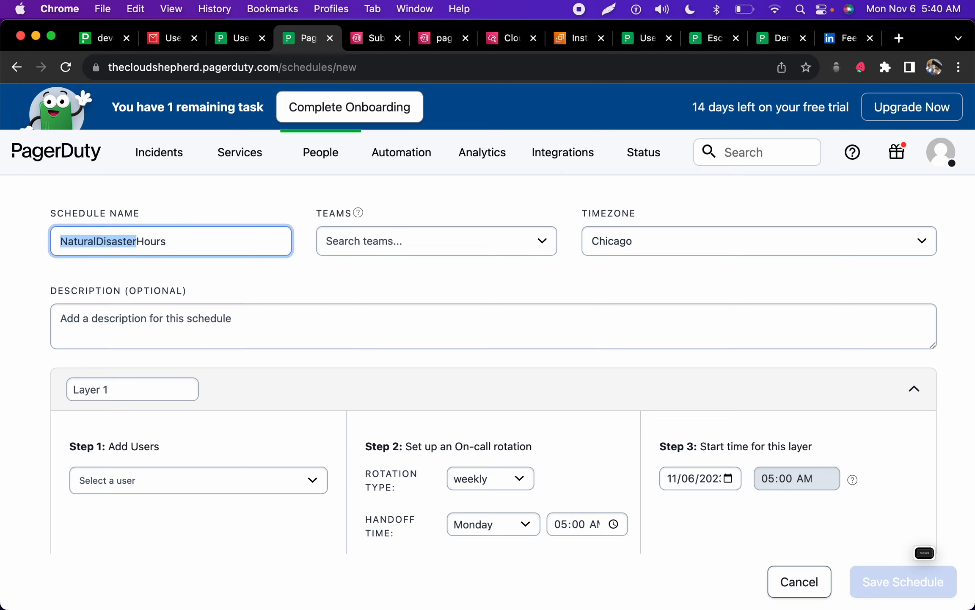
Step: Shorten the schedule name to "Natural Disaster", removing the word Hours and separating the two remaining words
{"action": "key", "text": "Left"}
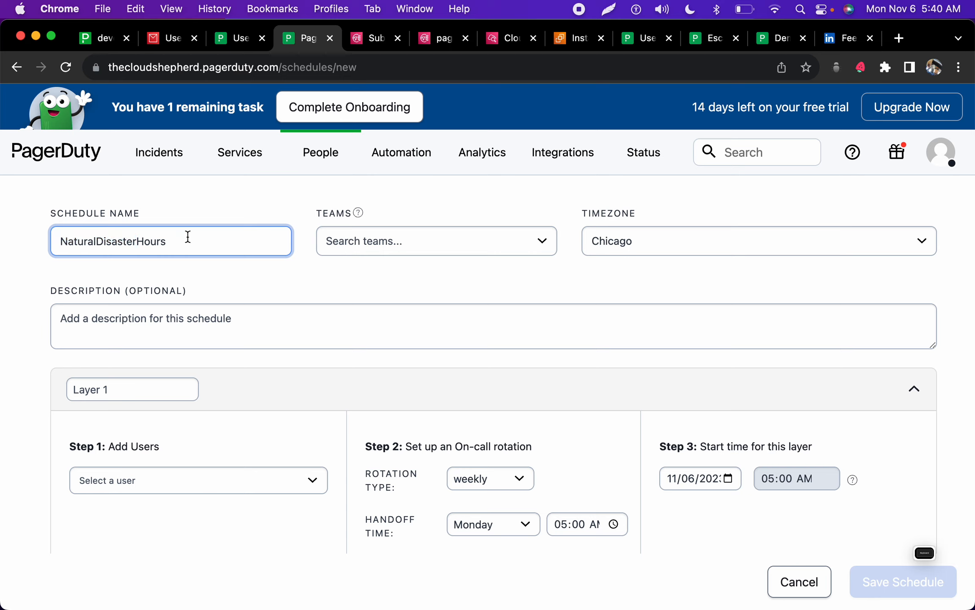
{"action": "key", "text": "BackSpace"}
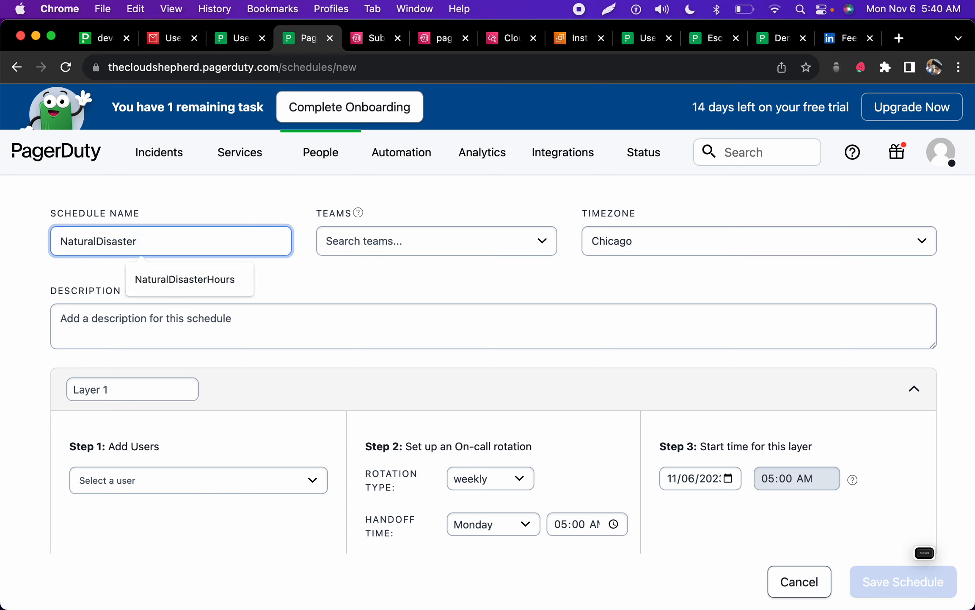
{"action": "left_click", "coordinate": [28, 358]}
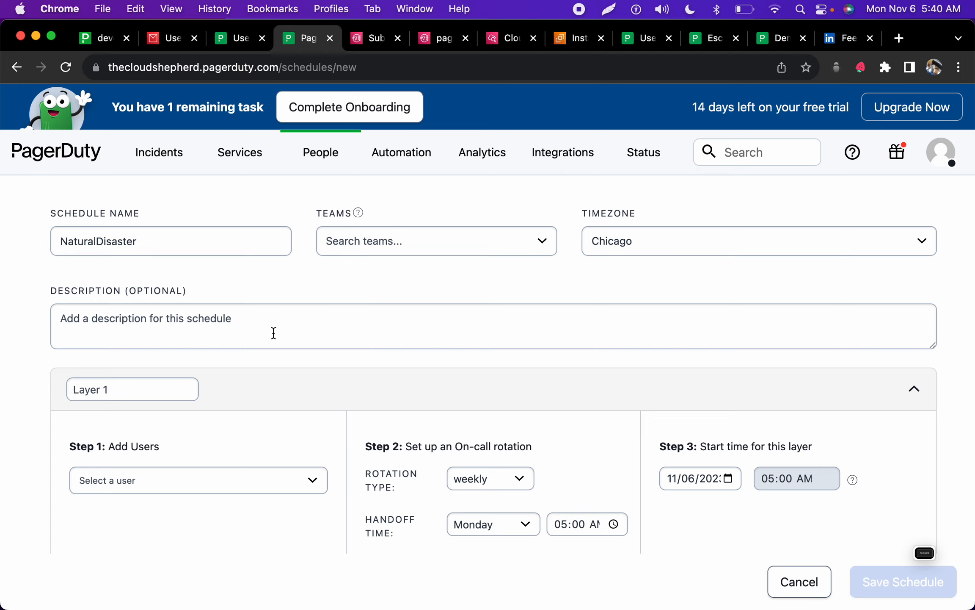
{"action": "left_click_drag", "start_coordinate": [160, 236], "coordinate": [26, 240]}
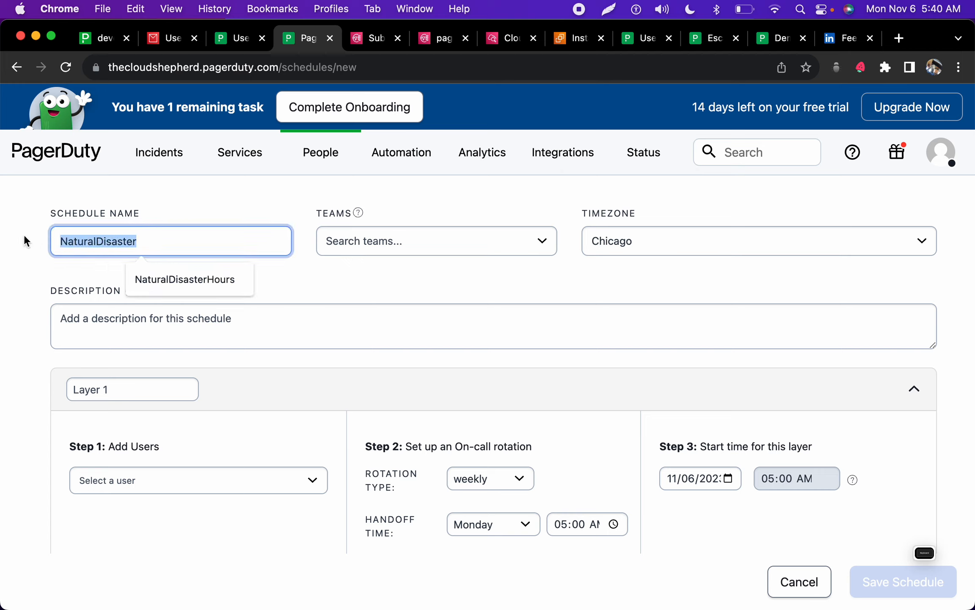
{"action": "left_click", "coordinate": [95, 240]}
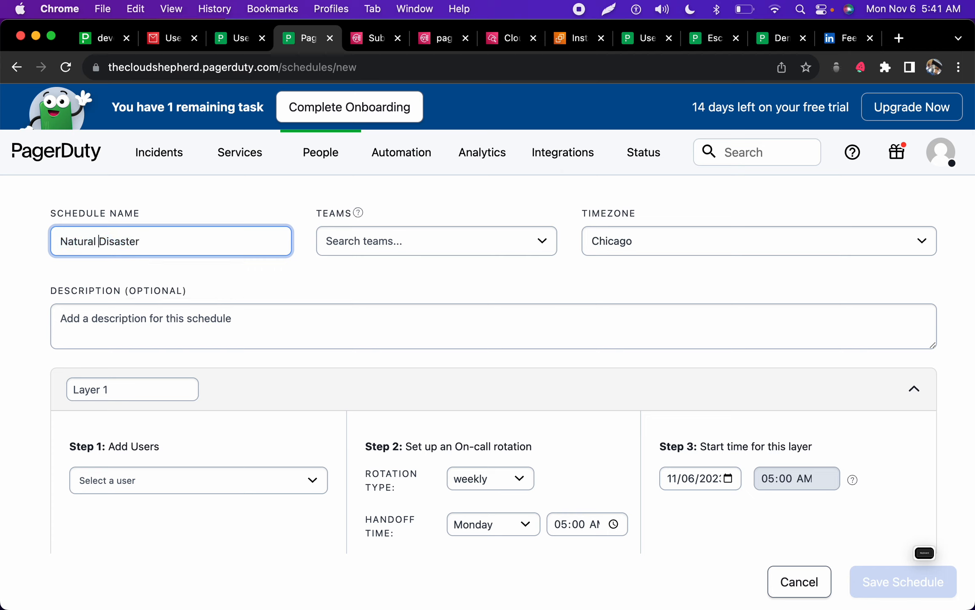
Step: Enter the schedule description "Schedule for Natural Disaster coverage", reusing the copied schedule name
{"action": "left_click_drag", "start_coordinate": [148, 245], "coordinate": [40, 243]}
{"action": "key", "text": "super+c"}
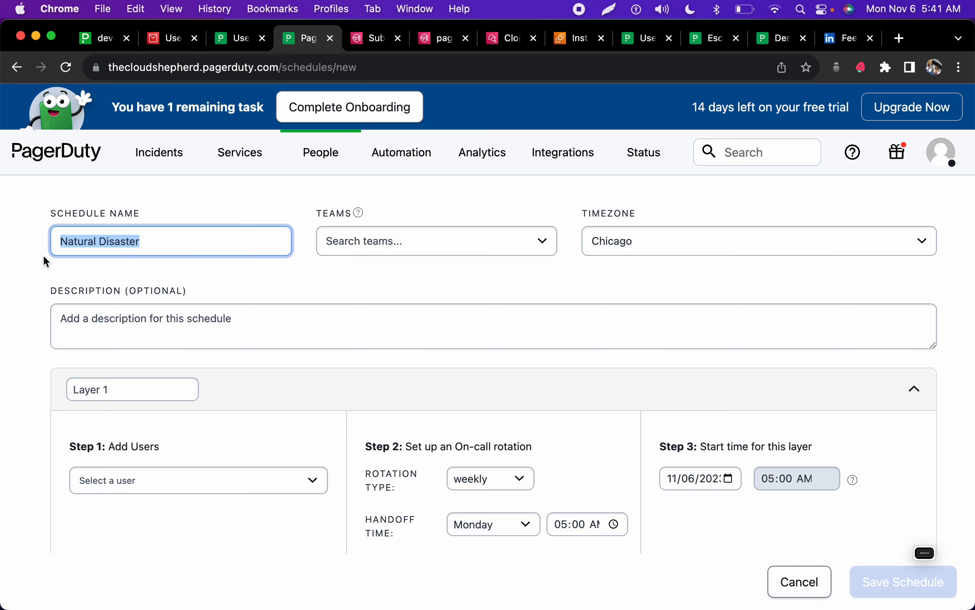
{"action": "left_click", "coordinate": [119, 339]}
{"action": "type", "text": "Sc"}
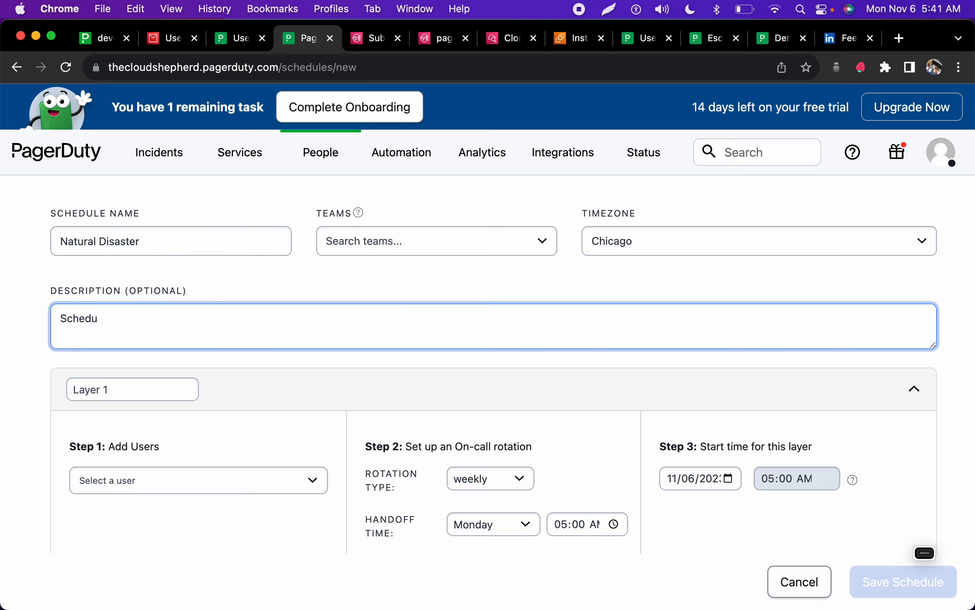
{"action": "type", "text": "hedu"}
{"action": "left_click", "coordinate": [925, 552]}
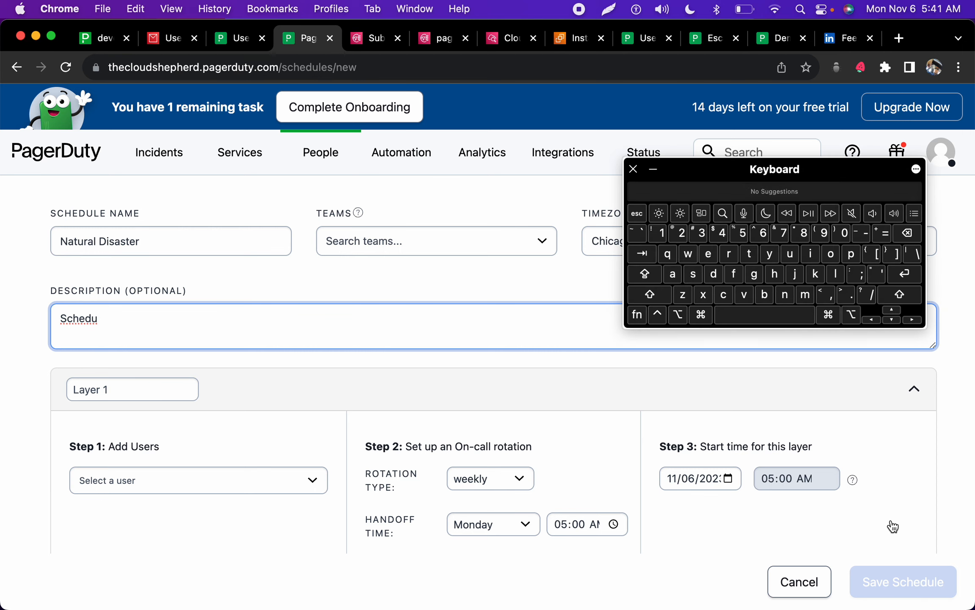
{"action": "type", "text": "le f"}
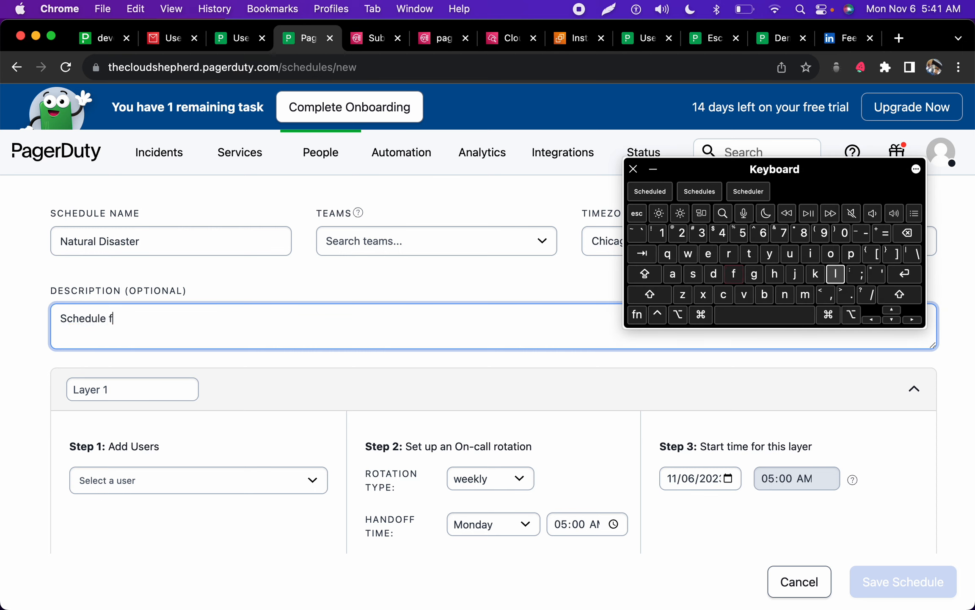
{"action": "type", "text": "or"}
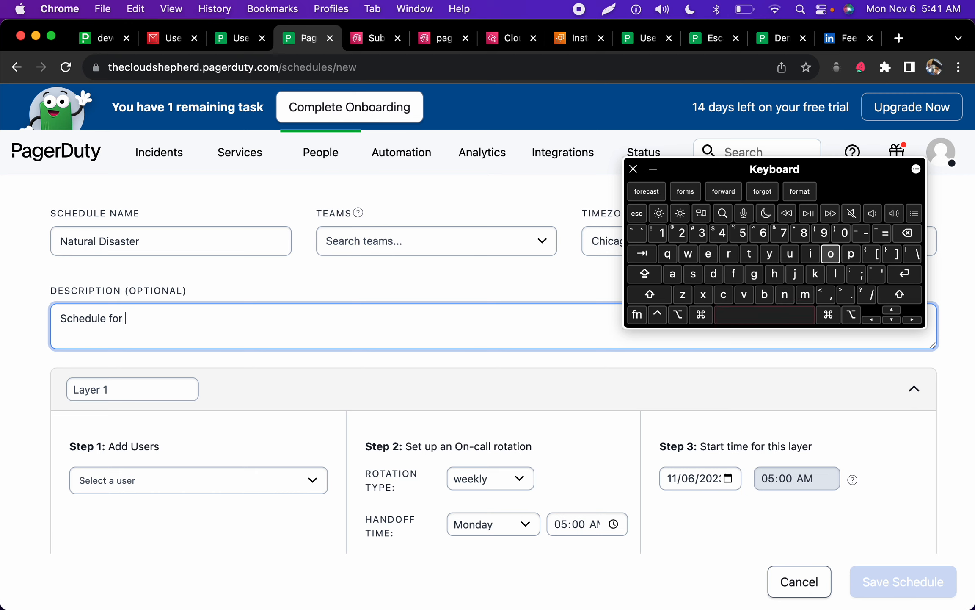
{"action": "key", "text": "super+v"}
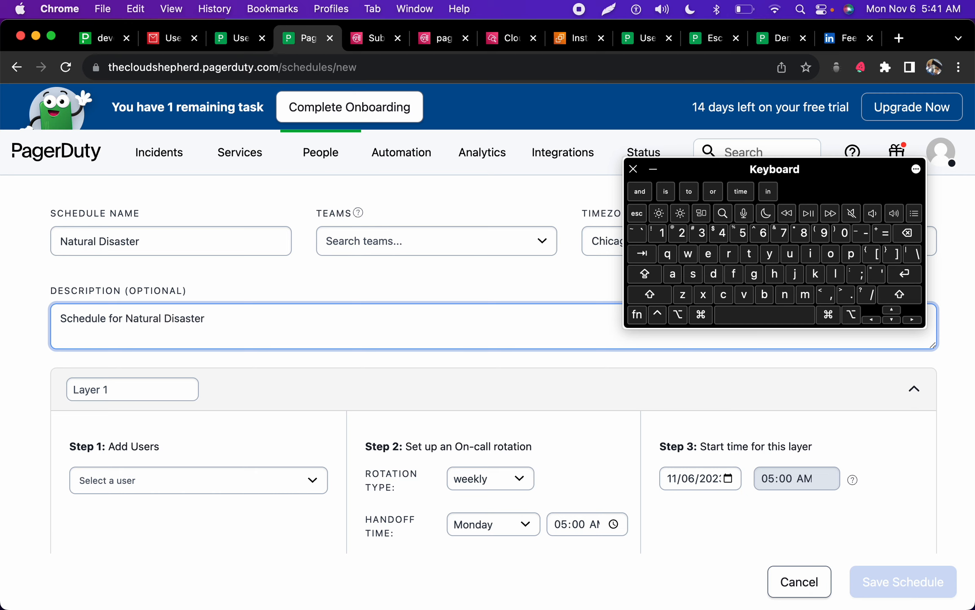
{"action": "type", "text": "coverage"}
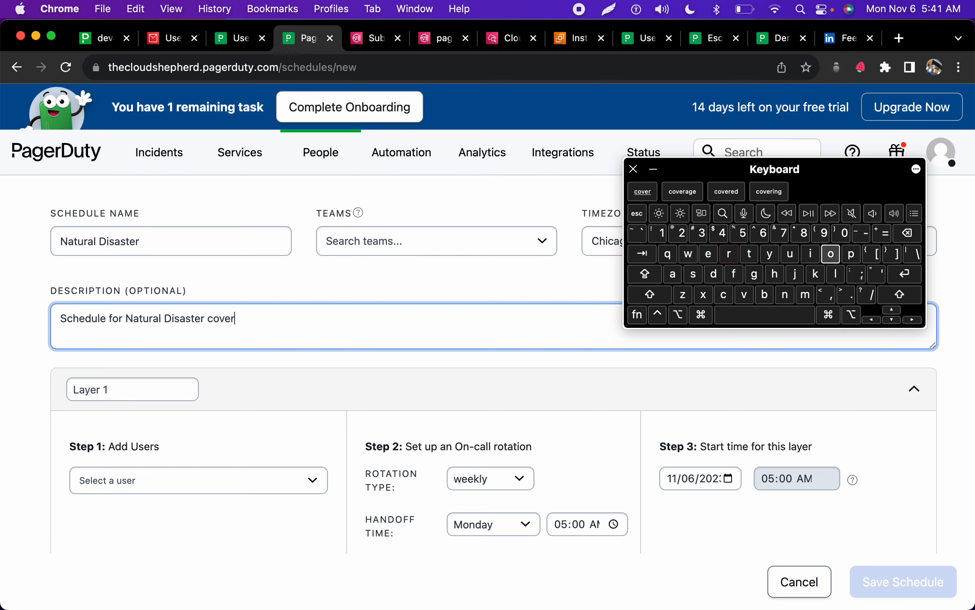
{"action": "left_click", "coordinate": [654, 169]}
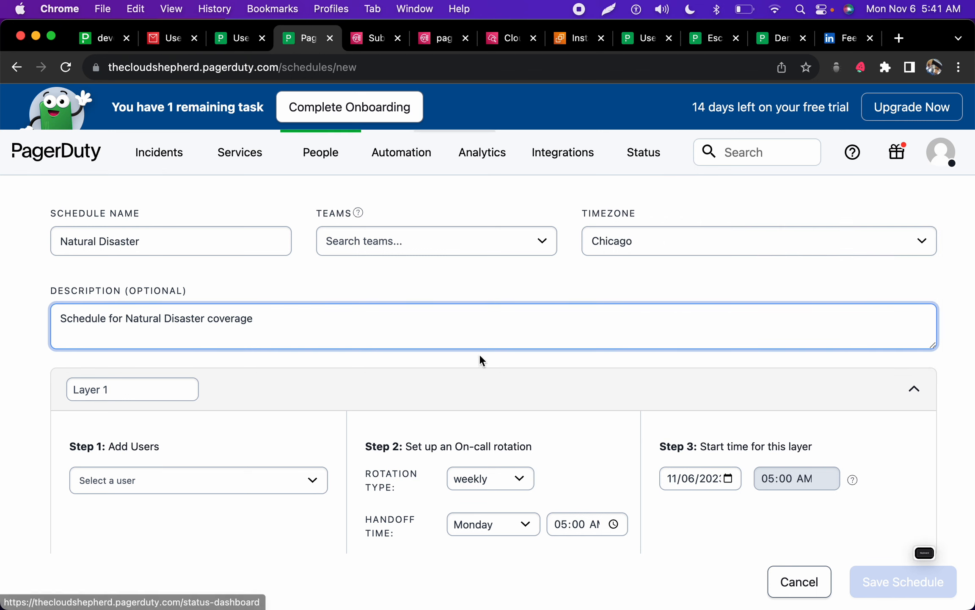
Step: Add the first user in the user list to Layer 1 of the schedule
{"action": "scroll", "coordinate": [360, 442], "scroll_direction": "down", "scroll_amount": 1}
{"action": "scroll", "coordinate": [361, 442], "scroll_direction": "down", "scroll_amount": 1}
{"action": "left_click", "coordinate": [318, 394]}
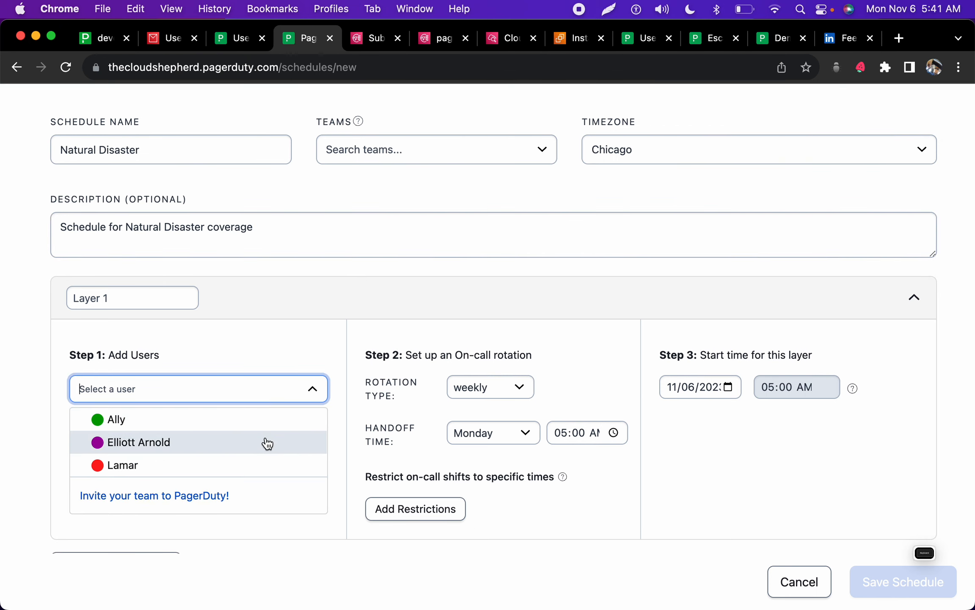
{"action": "left_click", "coordinate": [262, 419]}
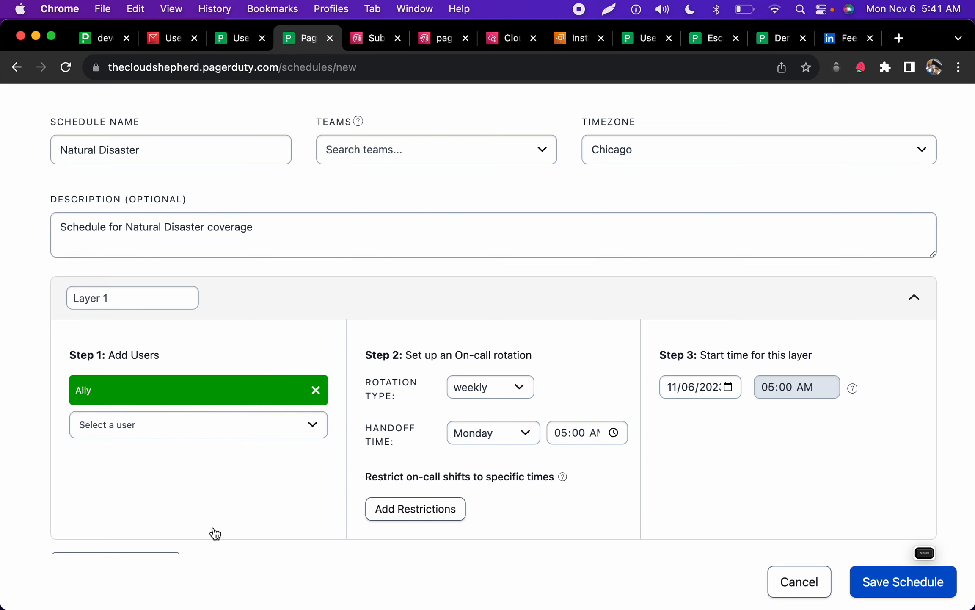
Step: Set the on-call rotation type of Layer 1 to daily
{"action": "scroll", "coordinate": [218, 537], "scroll_direction": "up", "scroll_amount": 1}
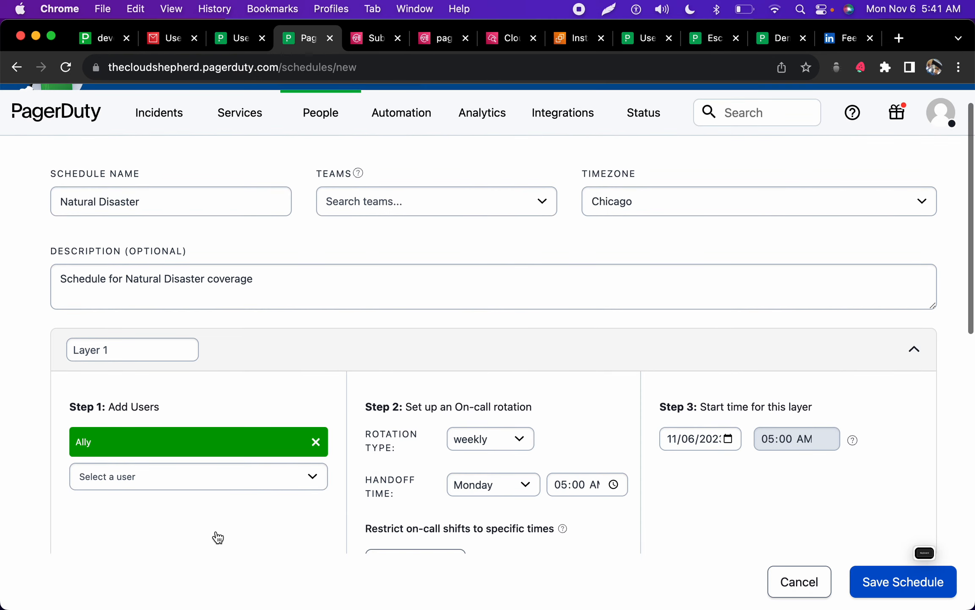
{"action": "scroll", "coordinate": [209, 416], "scroll_direction": "down", "scroll_amount": 1}
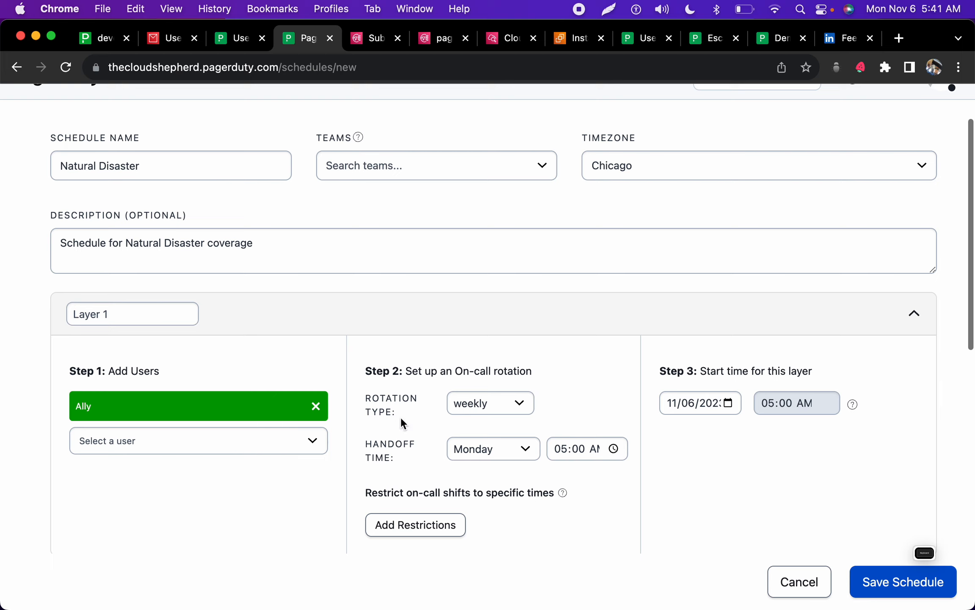
{"action": "left_click", "coordinate": [469, 403]}
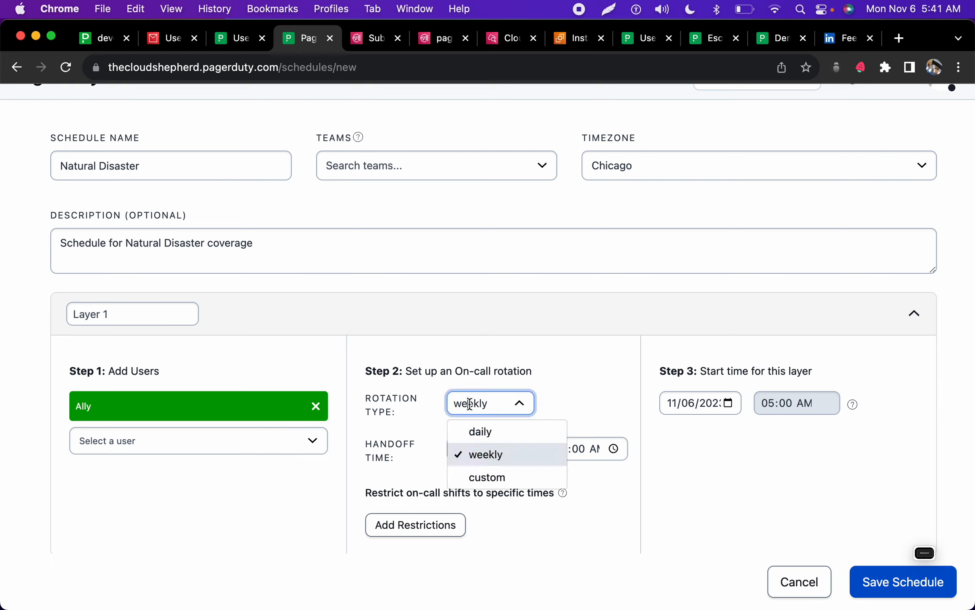
{"action": "left_click", "coordinate": [481, 436]}
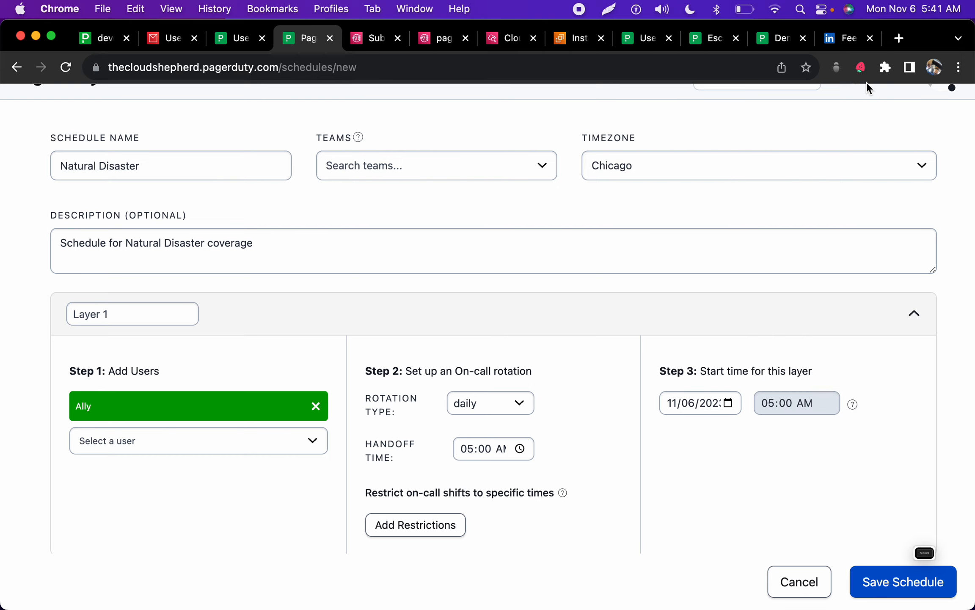
Step: Check the layer's start time and the schedule preview, and save the new schedule
{"action": "mouse_move", "coordinate": [781, 418]}
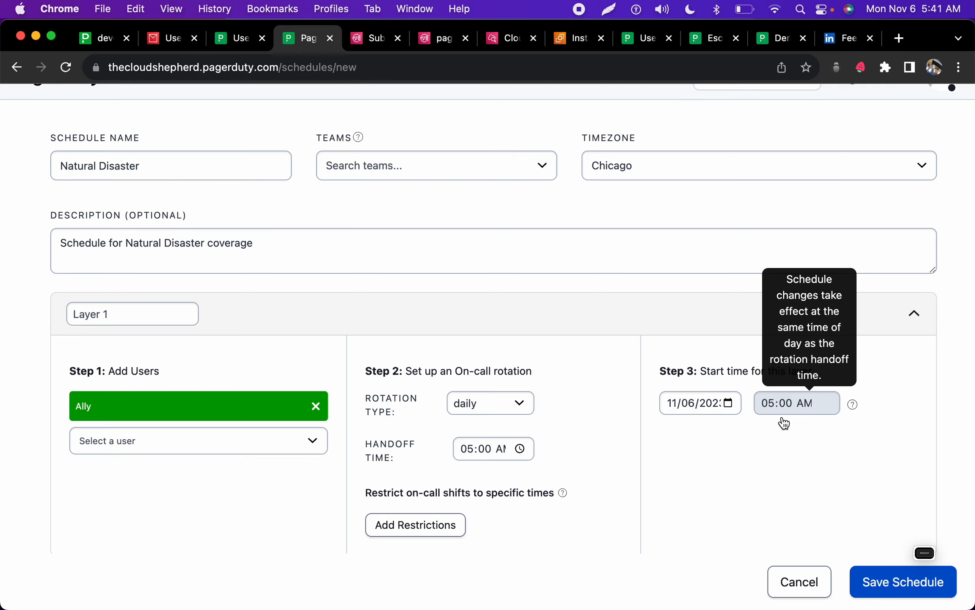
{"action": "scroll", "coordinate": [765, 476], "scroll_direction": "down", "scroll_amount": 3}
{"action": "scroll", "coordinate": [764, 475], "scroll_direction": "up", "scroll_amount": 1}
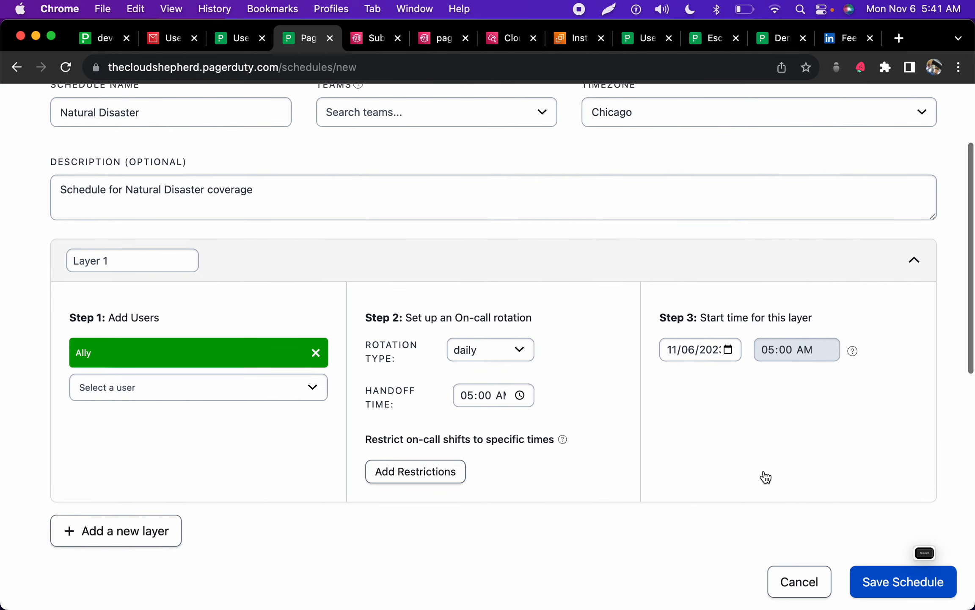
{"action": "scroll", "coordinate": [762, 474], "scroll_direction": "down", "scroll_amount": 4}
{"action": "scroll", "coordinate": [756, 477], "scroll_direction": "down", "scroll_amount": 4}
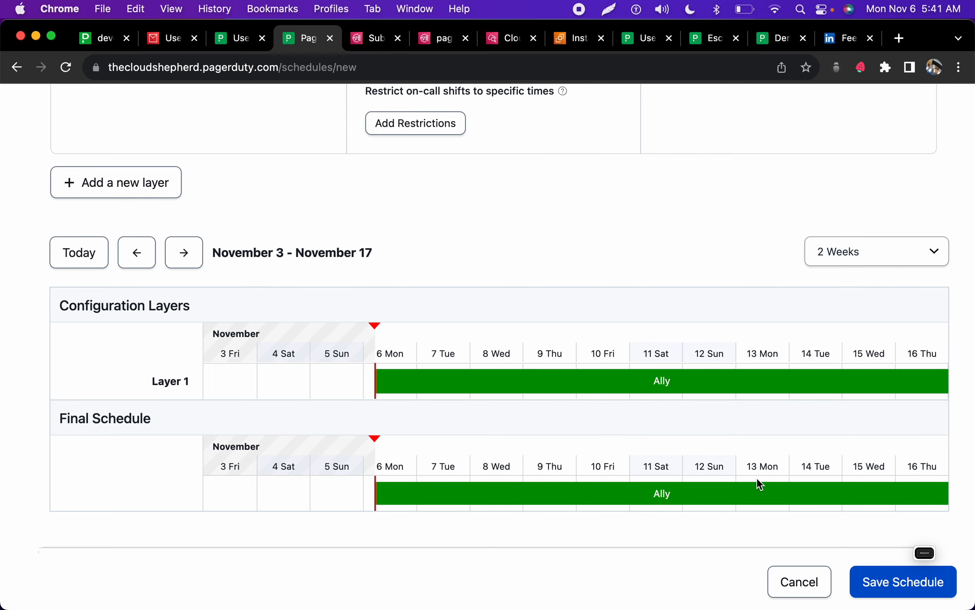
{"action": "scroll", "coordinate": [756, 477], "scroll_direction": "up", "scroll_amount": 2}
{"action": "left_click", "coordinate": [853, 565]}
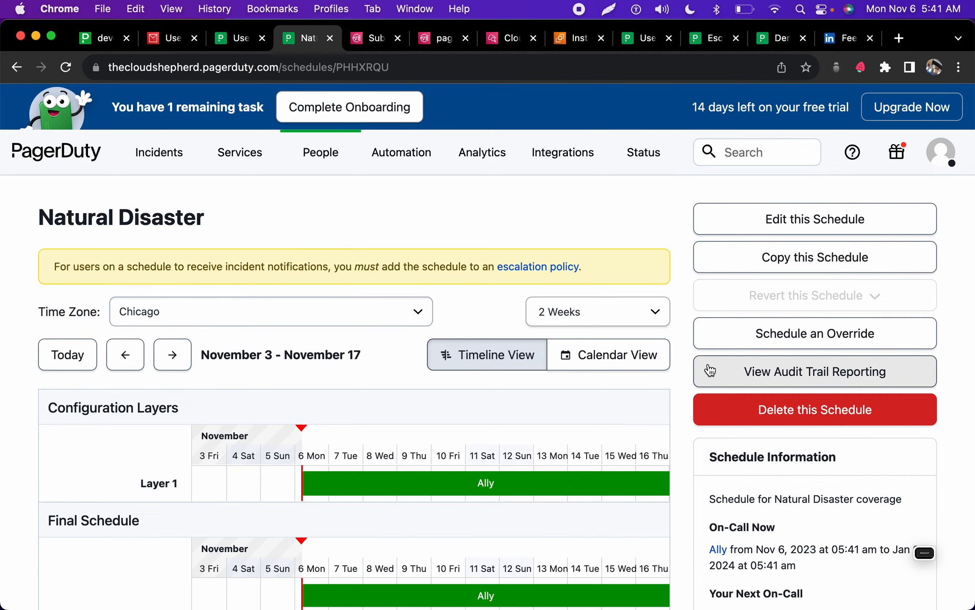
Step: Examine the saved schedule's configuration layer, final schedule and on-call information, and read the notice about escalation policies
{"action": "scroll", "coordinate": [511, 402], "scroll_direction": "down", "scroll_amount": 3}
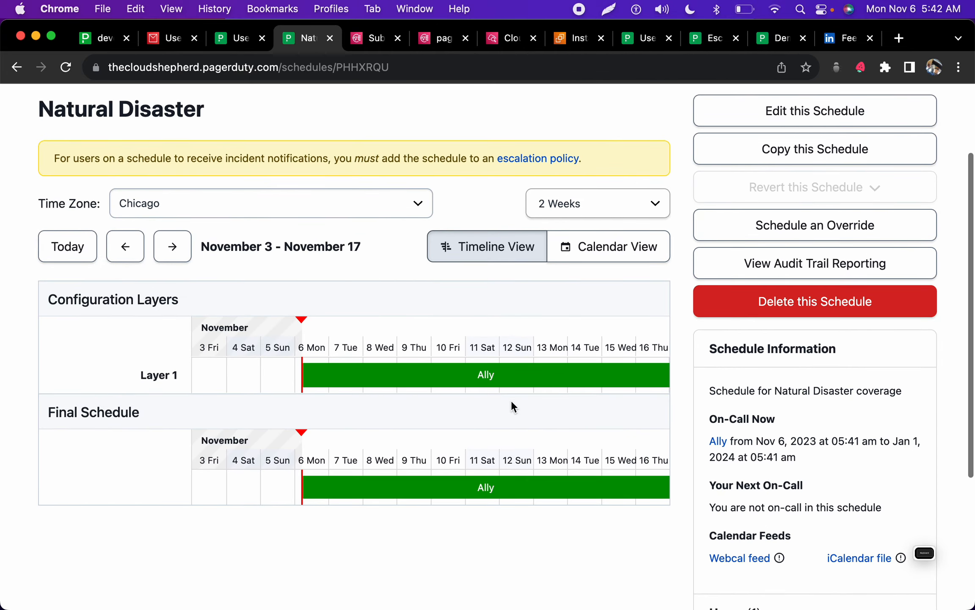
{"action": "scroll", "coordinate": [512, 400], "scroll_direction": "up", "scroll_amount": 3}
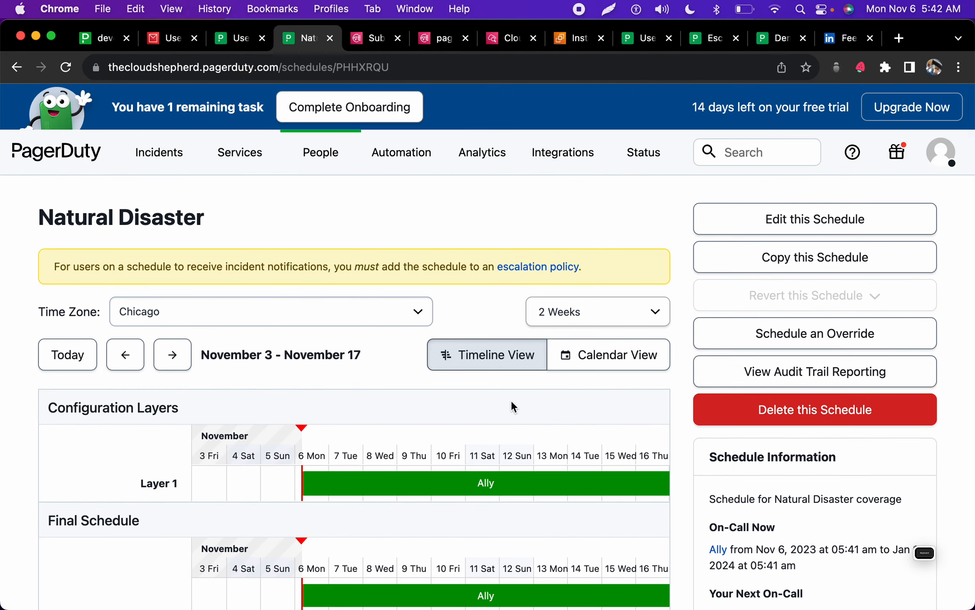
{"action": "scroll", "coordinate": [511, 402], "scroll_direction": "down", "scroll_amount": 5}
{"action": "scroll", "coordinate": [511, 402], "scroll_direction": "up", "scroll_amount": 5}
{"action": "scroll", "coordinate": [512, 400], "scroll_direction": "down", "scroll_amount": 3}
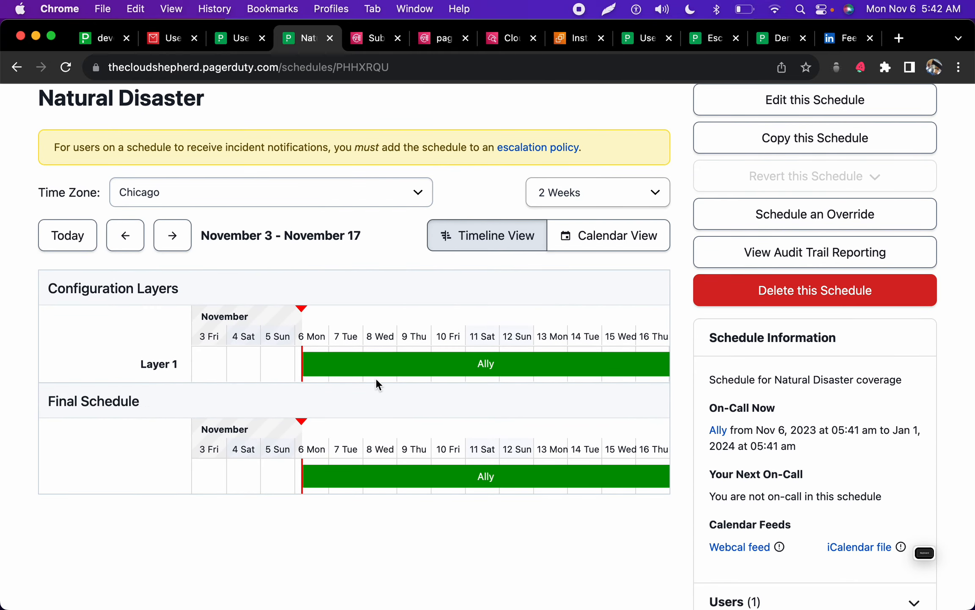
{"action": "scroll", "coordinate": [376, 377], "scroll_direction": "up", "scroll_amount": 3}
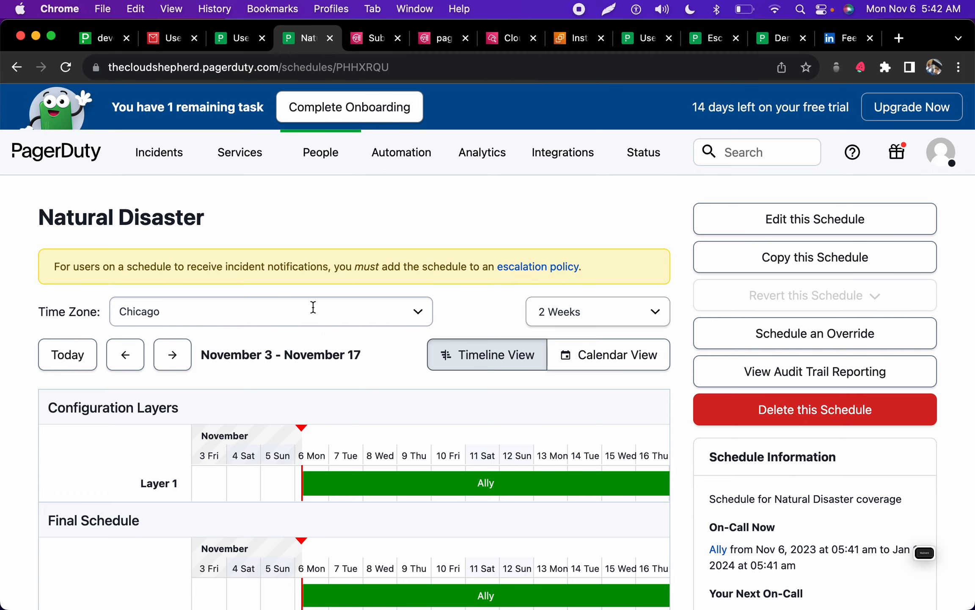
{"action": "scroll", "coordinate": [314, 307], "scroll_direction": "down", "scroll_amount": 2}
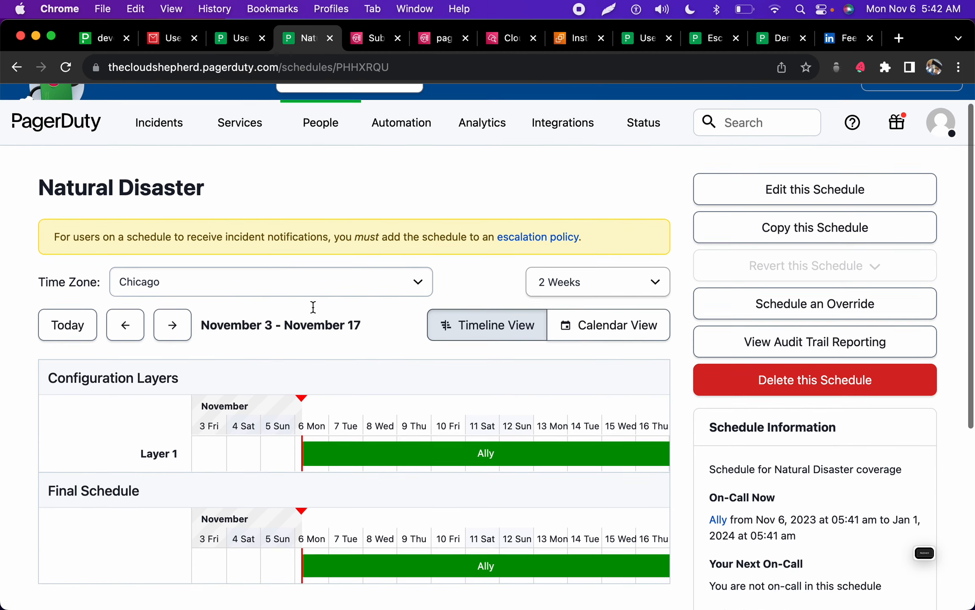
{"action": "scroll", "coordinate": [314, 307], "scroll_direction": "up", "scroll_amount": 1}
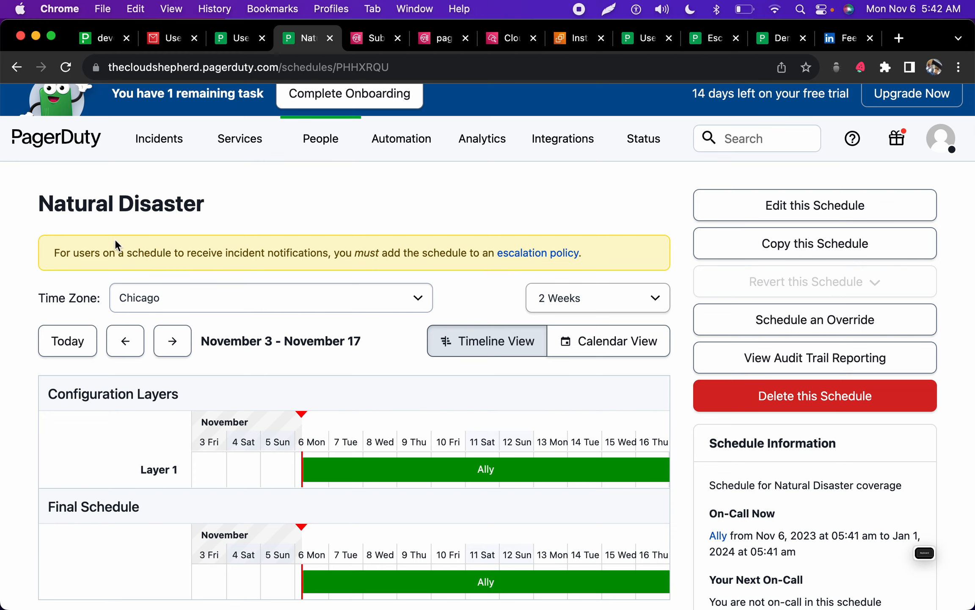
{"action": "left_click_drag", "start_coordinate": [93, 248], "coordinate": [369, 264]}
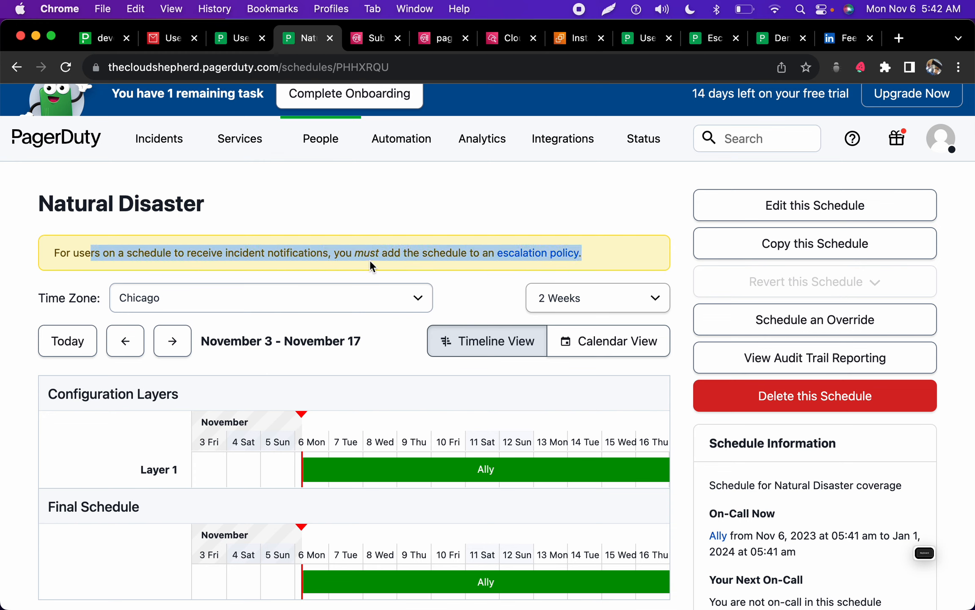
Step: Review the onboarding checklist of account configuration tasks and close it
{"action": "left_click", "coordinate": [415, 251]}
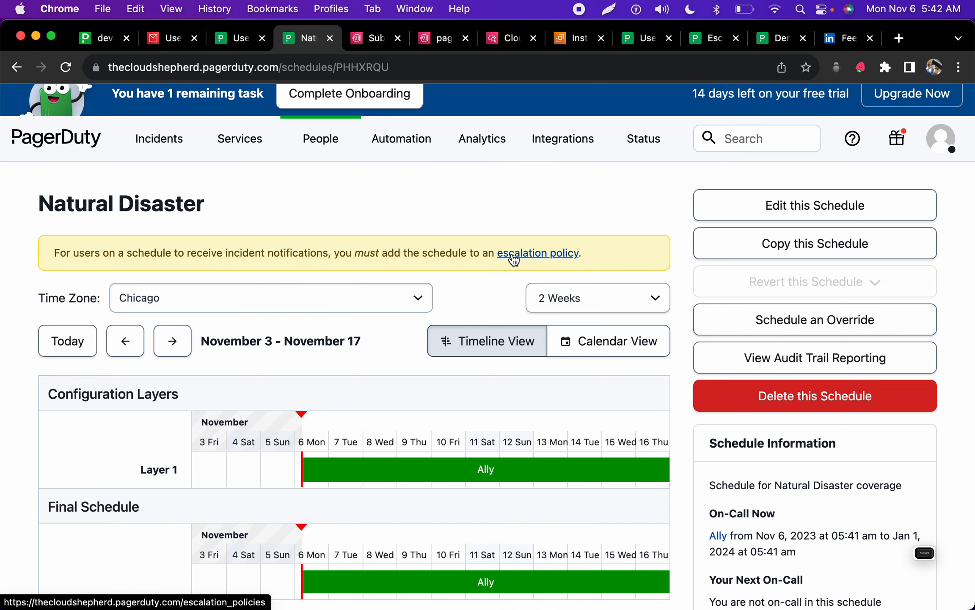
{"action": "right_click", "coordinate": [355, 96]}
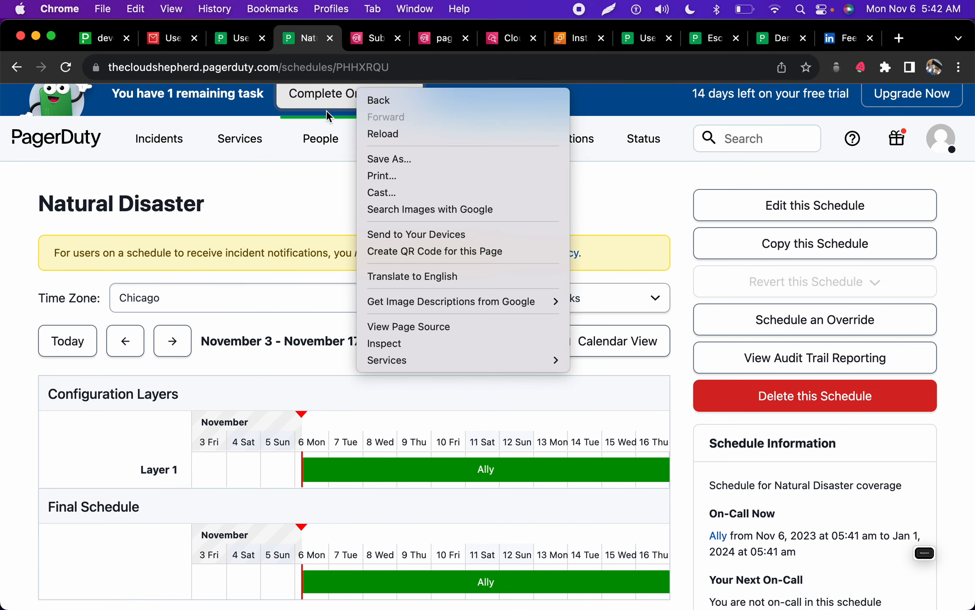
{"action": "left_click", "coordinate": [311, 199]}
{"action": "left_click", "coordinate": [335, 94]}
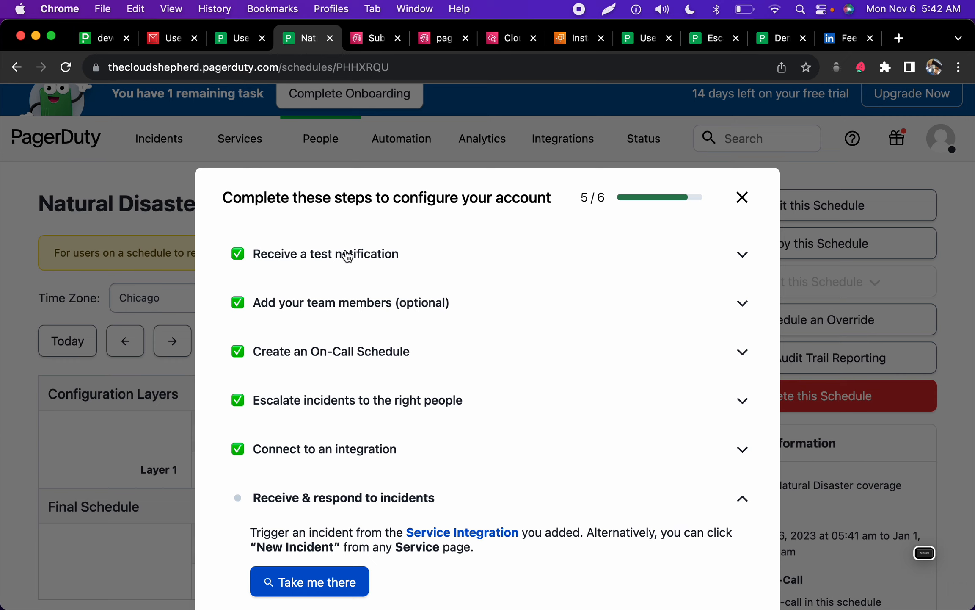
{"action": "left_click", "coordinate": [742, 197]}
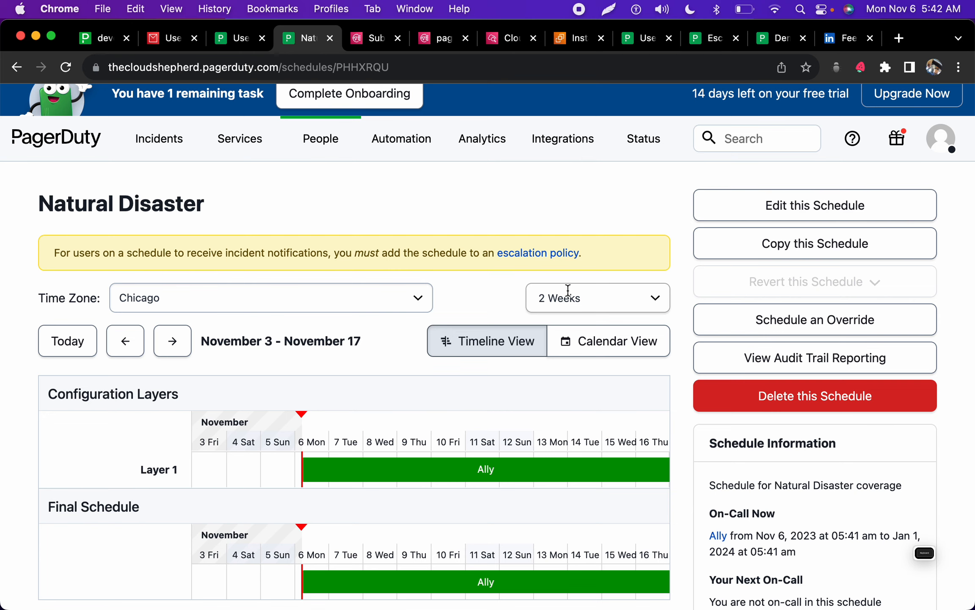
Step: Open the escalation policies page from the schedule's notice in a new browser tab and look through the existing policies
{"action": "right_click", "coordinate": [542, 254]}
{"action": "left_click", "coordinate": [550, 260]}
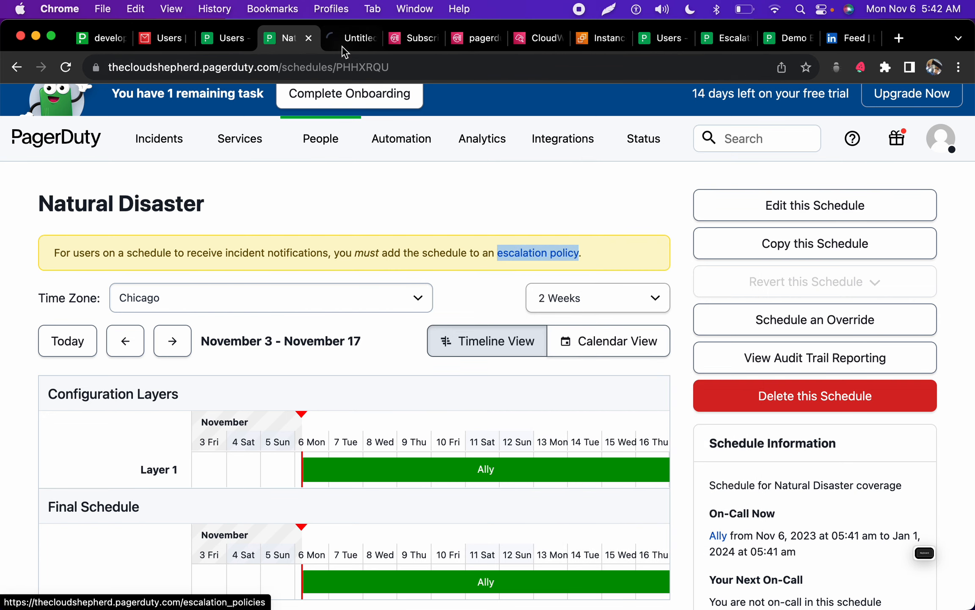
{"action": "left_click", "coordinate": [345, 39]}
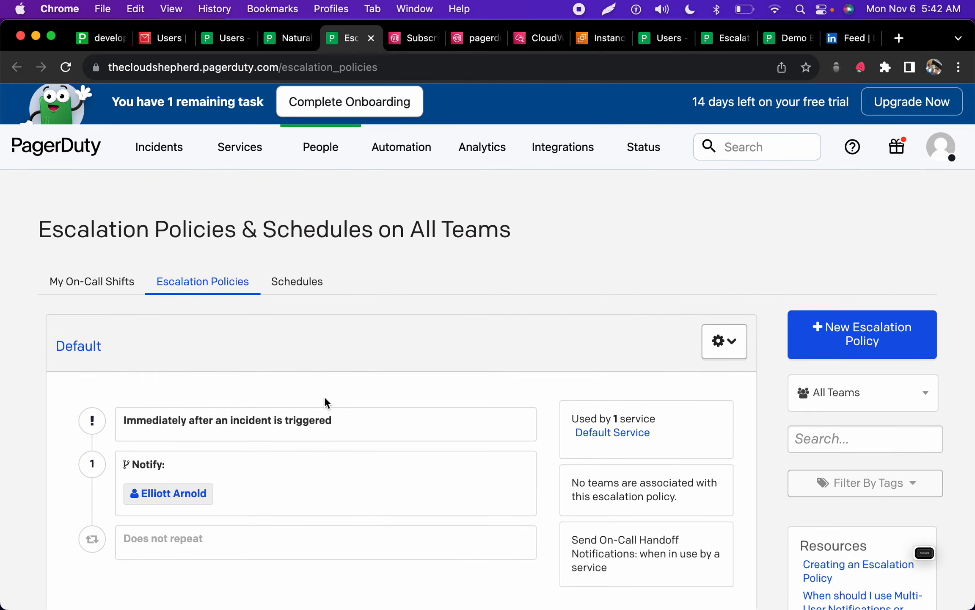
{"action": "scroll", "coordinate": [325, 396], "scroll_direction": "down", "scroll_amount": 10}
{"action": "scroll", "coordinate": [325, 398], "scroll_direction": "up", "scroll_amount": 2}
{"action": "scroll", "coordinate": [325, 400], "scroll_direction": "up", "scroll_amount": 10}
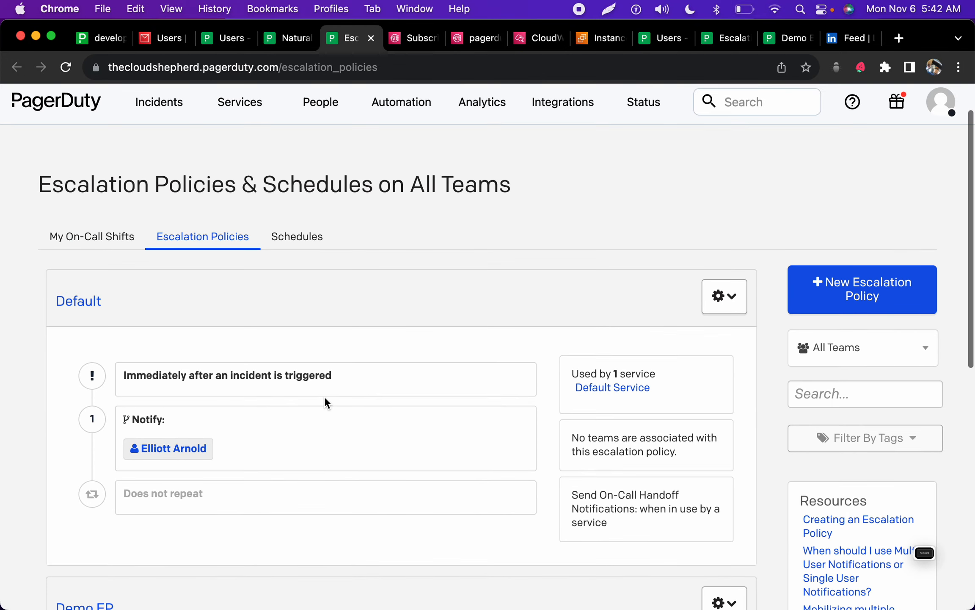
{"action": "scroll", "coordinate": [324, 400], "scroll_direction": "down", "scroll_amount": 11}
{"action": "scroll", "coordinate": [324, 396], "scroll_direction": "up", "scroll_amount": 11}
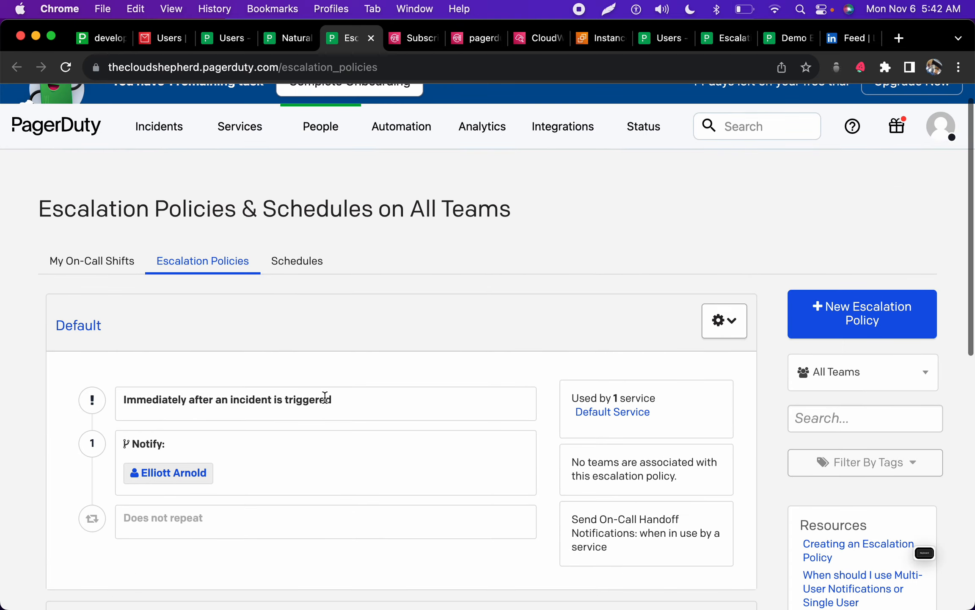
Step: Start a new escalation policy named NaturalDisasterHours and set its on-call handoff notifications to always
{"action": "left_click", "coordinate": [830, 318]}
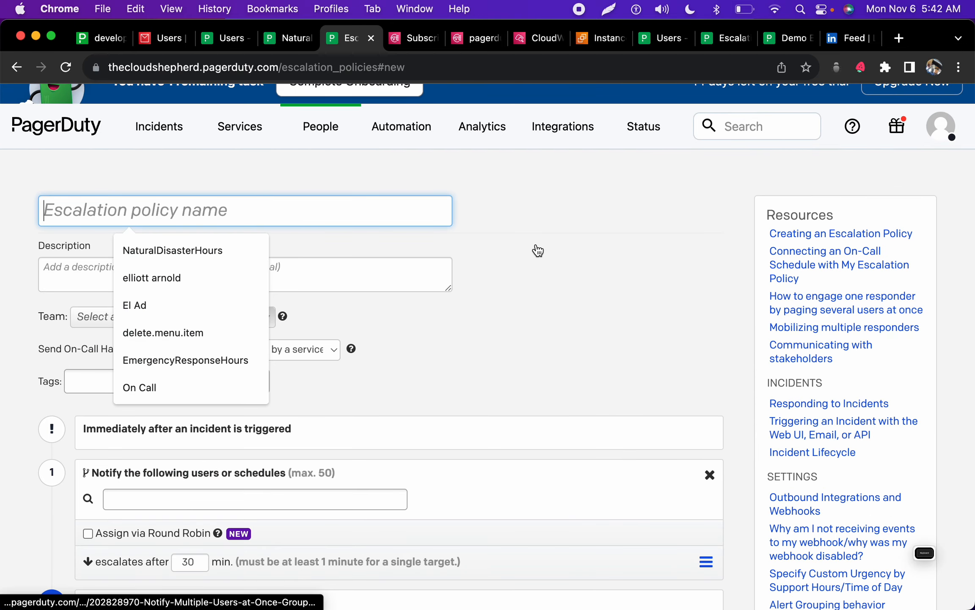
{"action": "left_click", "coordinate": [211, 259]}
{"action": "left_click", "coordinate": [274, 283]}
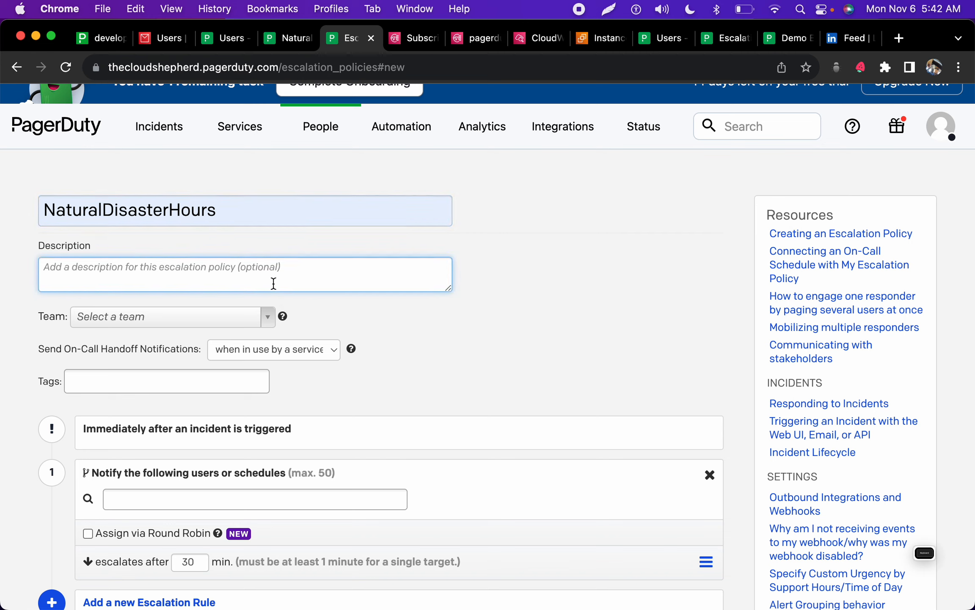
{"action": "left_click", "coordinate": [256, 358]}
{"action": "left_click", "coordinate": [257, 332]}
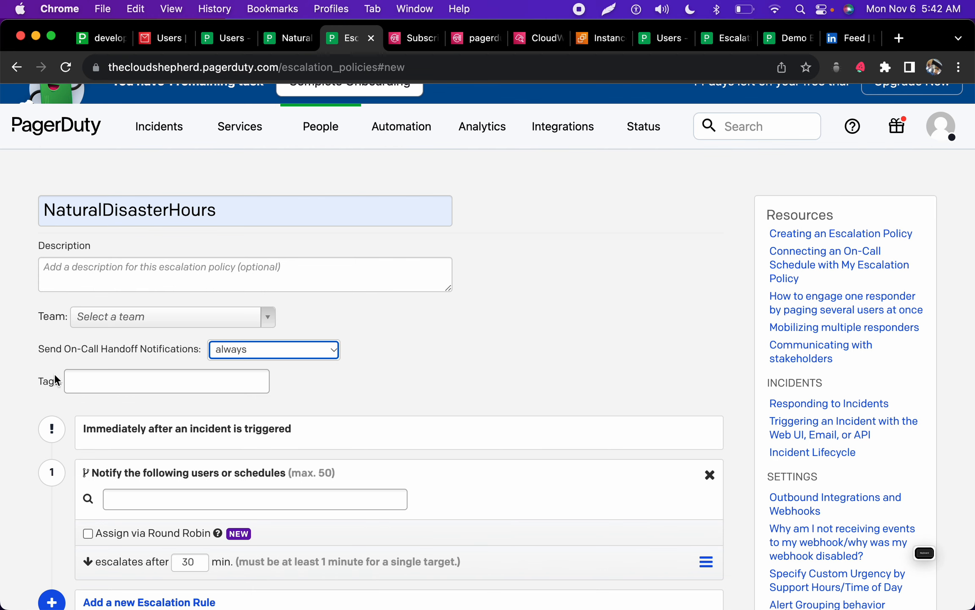
Step: Add the Natural Disaster schedule as the notification target of the first escalation rule
{"action": "scroll", "coordinate": [132, 504], "scroll_direction": "down", "scroll_amount": 5}
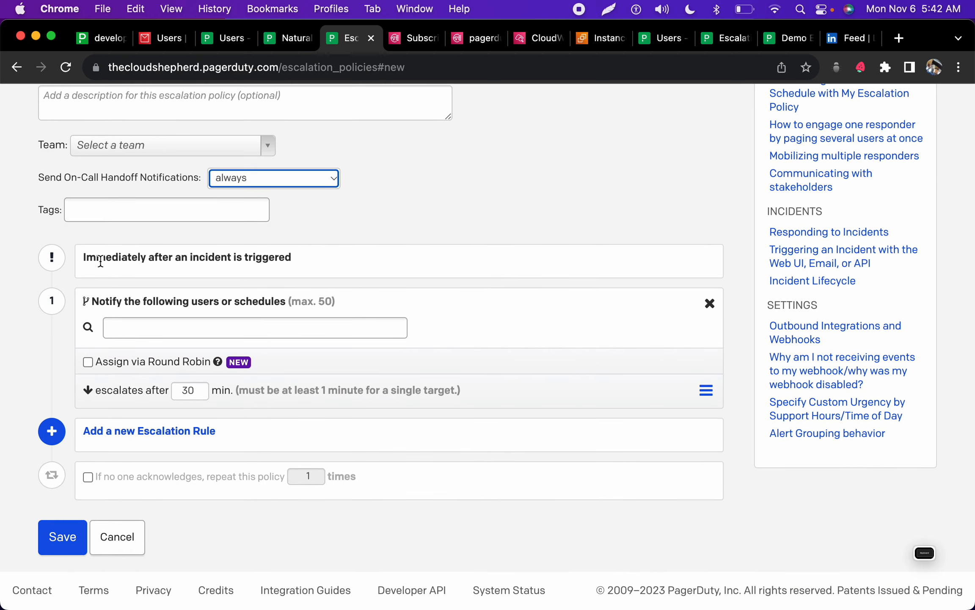
{"action": "scroll", "coordinate": [100, 261], "scroll_direction": "up", "scroll_amount": 1}
{"action": "scroll", "coordinate": [100, 260], "scroll_direction": "up", "scroll_amount": 1}
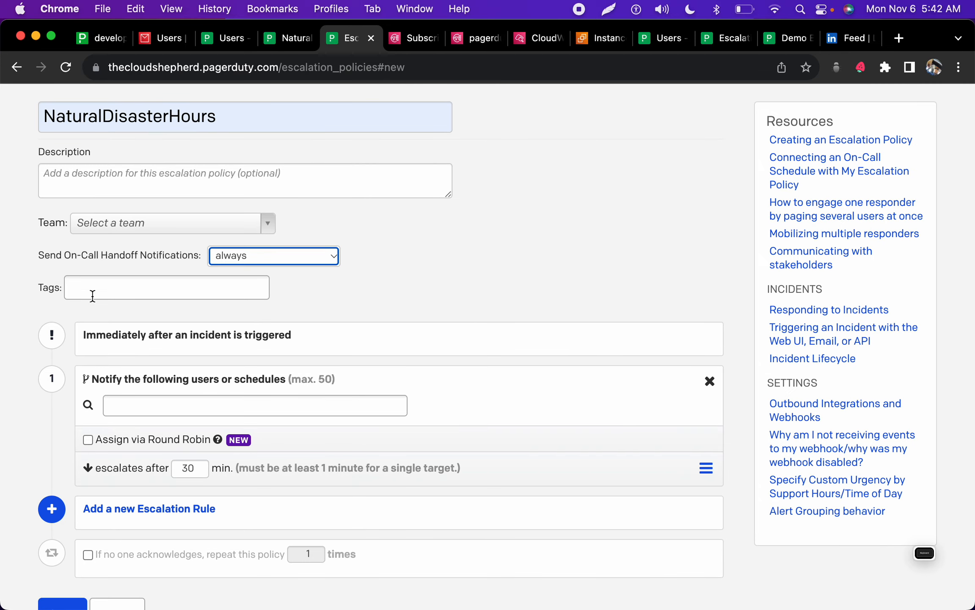
{"action": "left_click", "coordinate": [267, 337]}
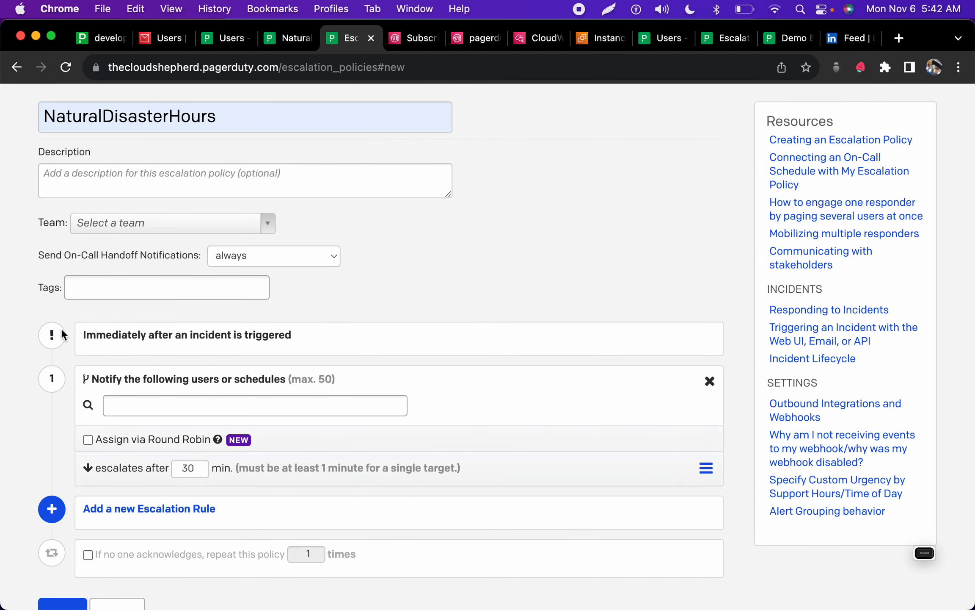
{"action": "left_click", "coordinate": [151, 400]}
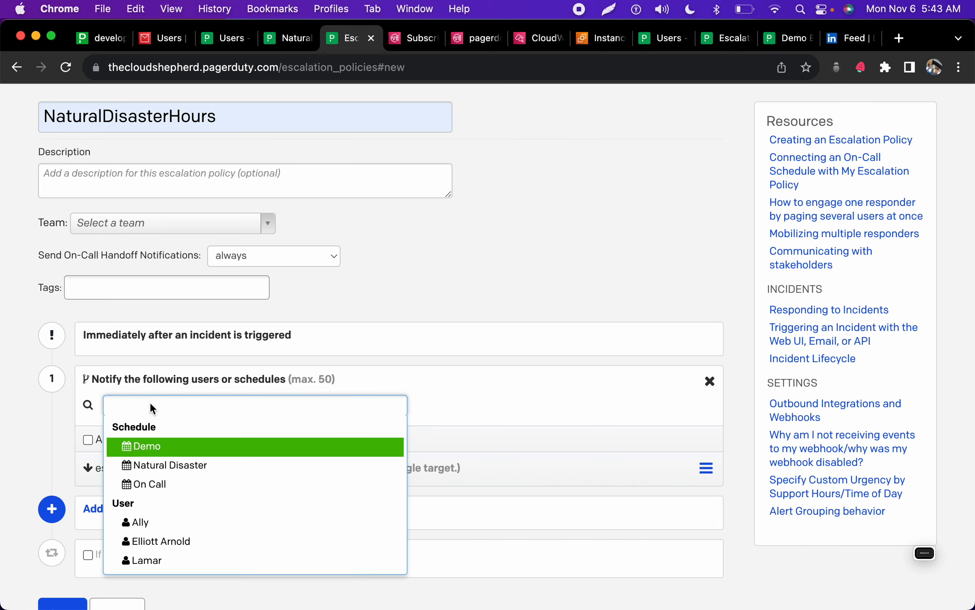
{"action": "left_click", "coordinate": [172, 466]}
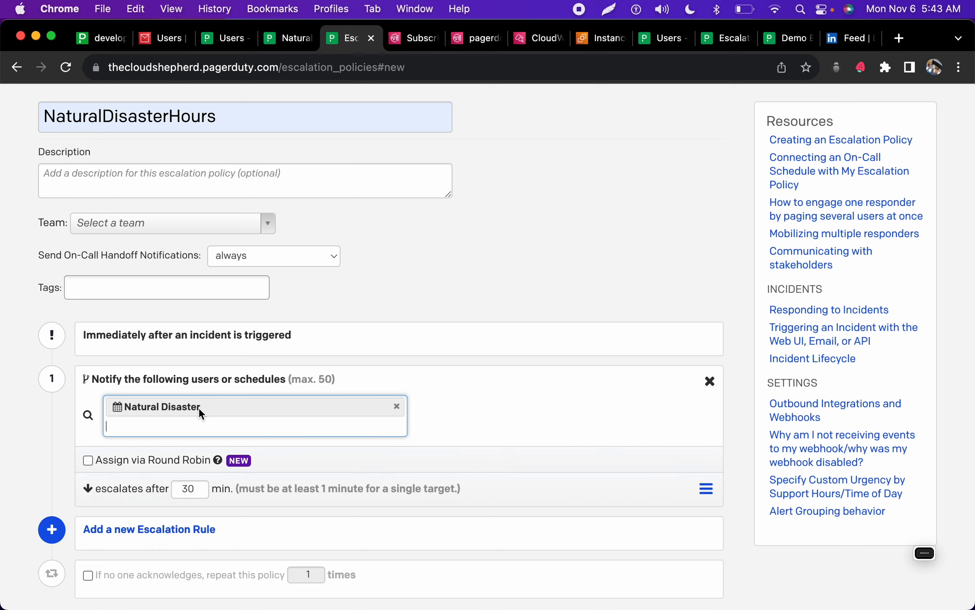
{"action": "left_click", "coordinate": [44, 438]}
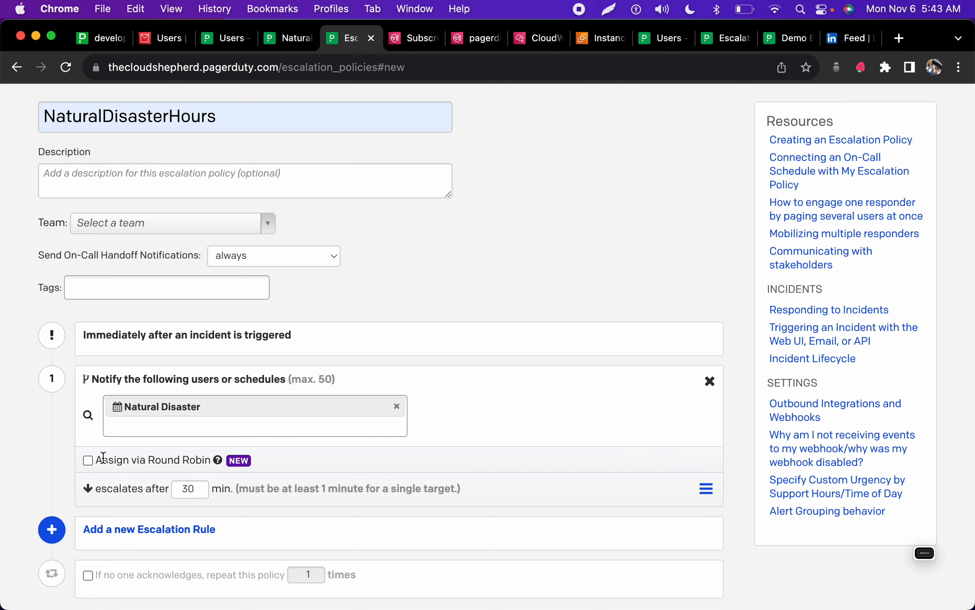
Step: Add a second escalation rule that notifies the last two users in the user list
{"action": "scroll", "coordinate": [122, 478], "scroll_direction": "down", "scroll_amount": 5}
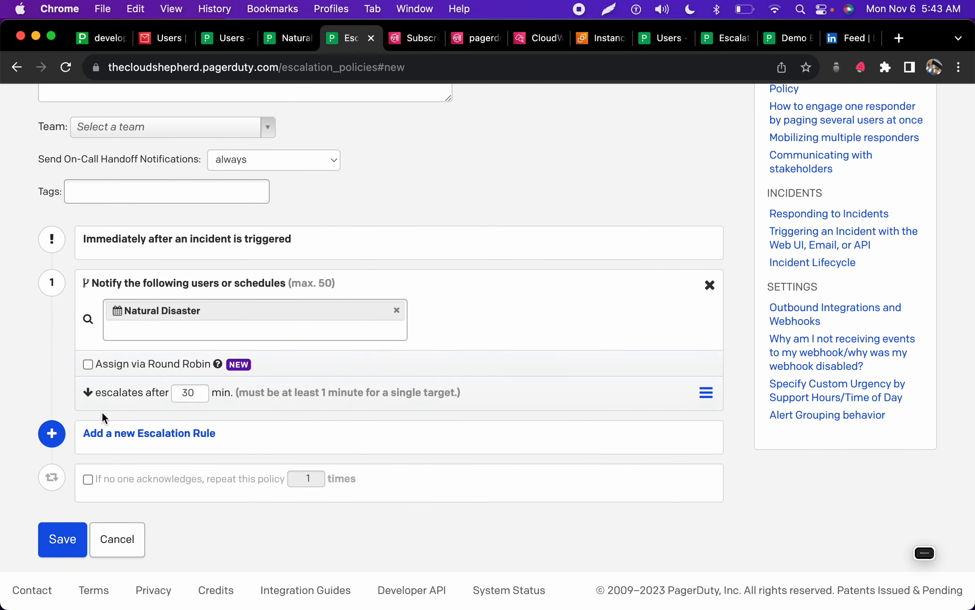
{"action": "left_click", "coordinate": [108, 436]}
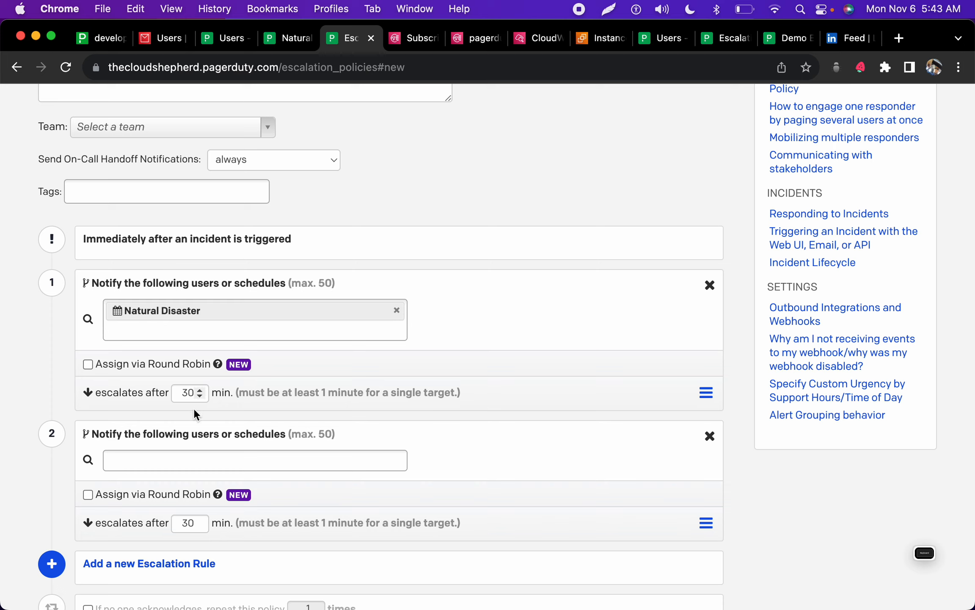
{"action": "left_click", "coordinate": [165, 453]}
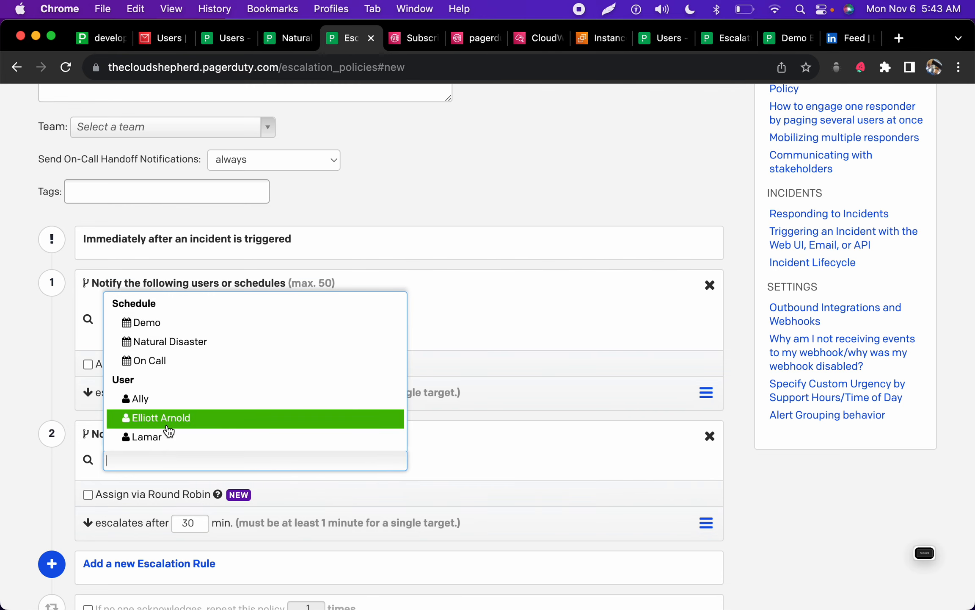
{"action": "left_click", "coordinate": [168, 430]}
{"action": "left_click", "coordinate": [167, 472]}
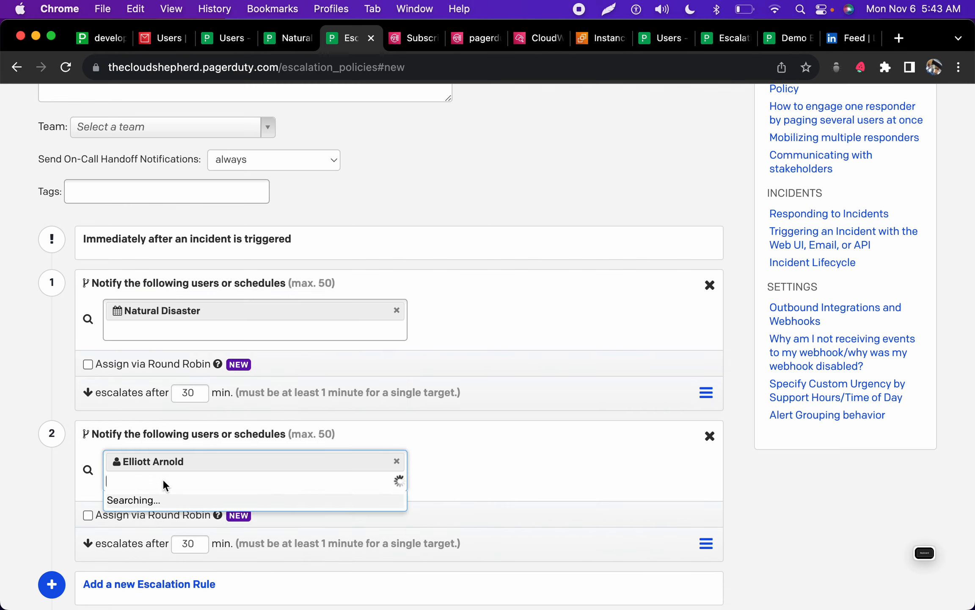
{"action": "left_click", "coordinate": [176, 443]}
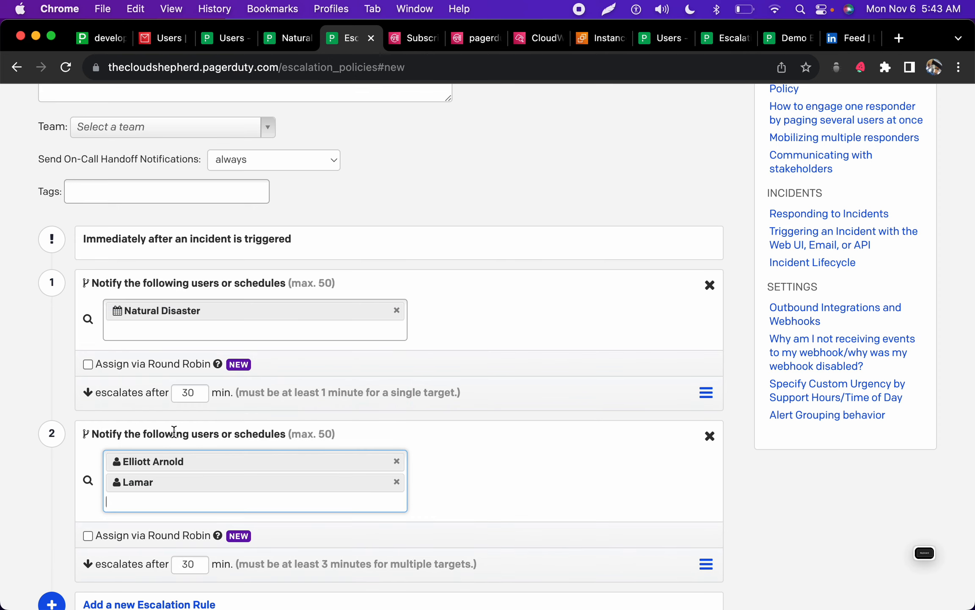
Step: Check the policy's settings and both escalation rules, and save the new escalation policy
{"action": "scroll", "coordinate": [32, 516], "scroll_direction": "down", "scroll_amount": 4}
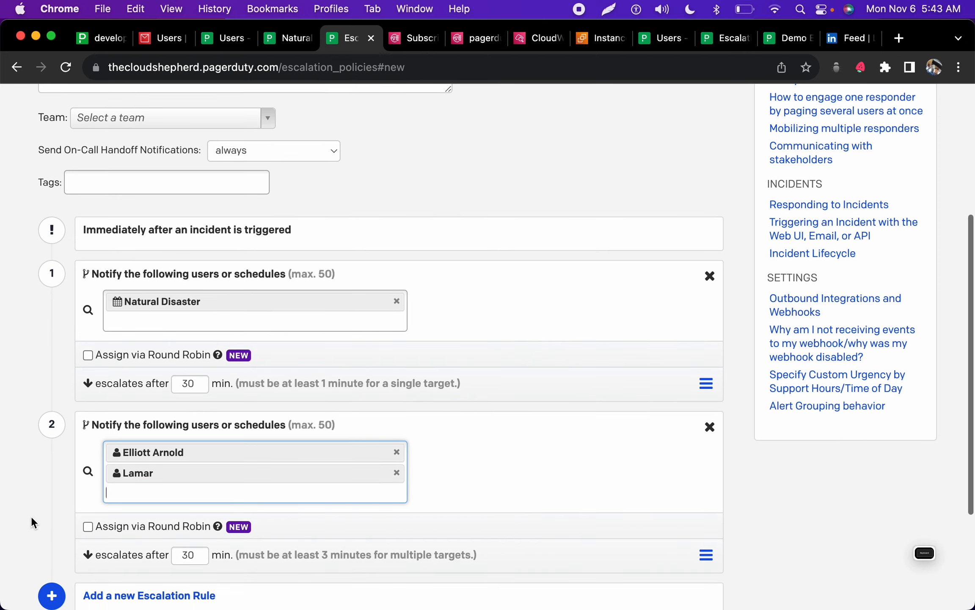
{"action": "scroll", "coordinate": [49, 502], "scroll_direction": "down", "scroll_amount": 4}
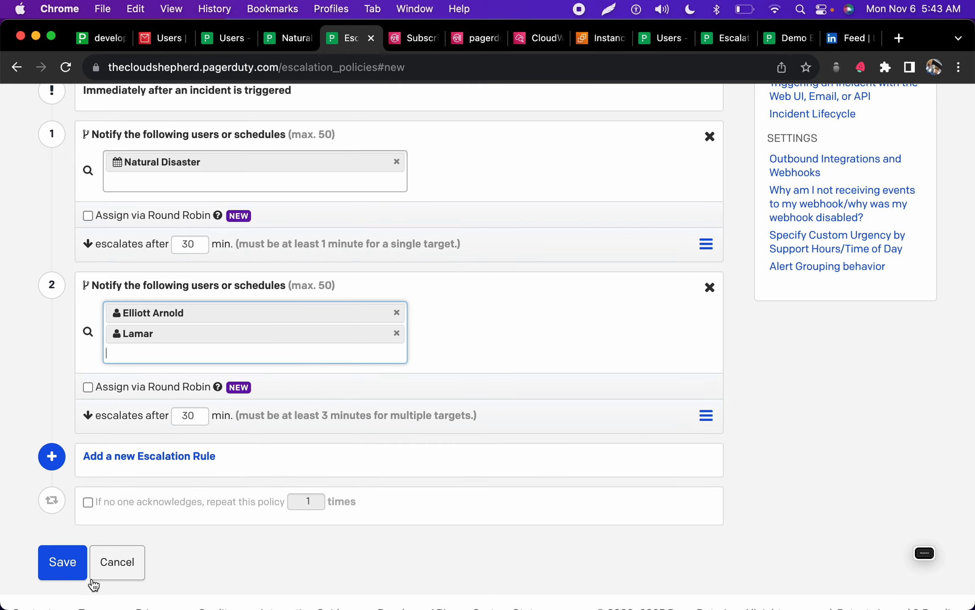
{"action": "scroll", "coordinate": [192, 334], "scroll_direction": "up", "scroll_amount": 4}
{"action": "scroll", "coordinate": [192, 334], "scroll_direction": "up", "scroll_amount": 4}
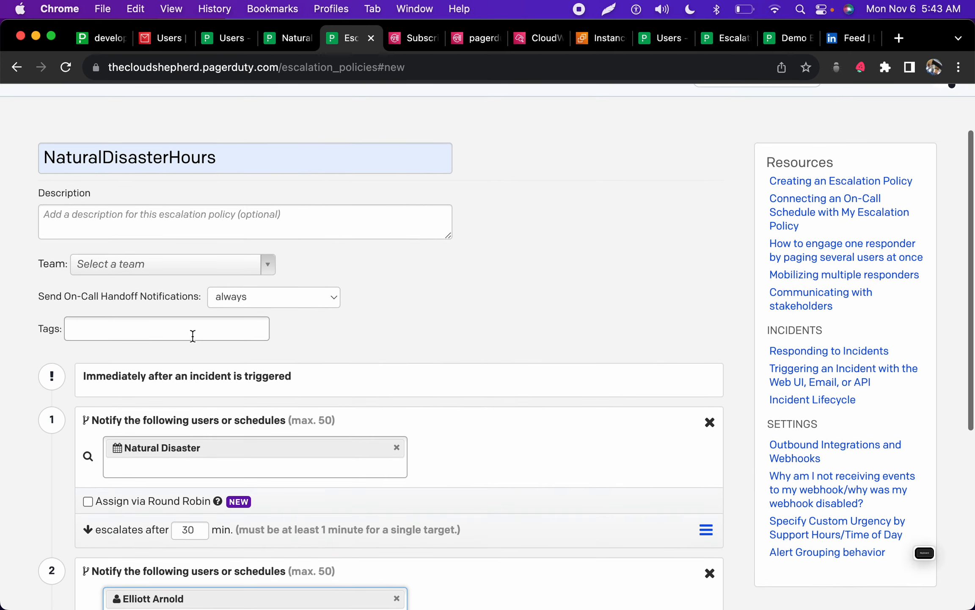
{"action": "scroll", "coordinate": [192, 334], "scroll_direction": "down", "scroll_amount": 2}
{"action": "scroll", "coordinate": [193, 335], "scroll_direction": "down", "scroll_amount": 2}
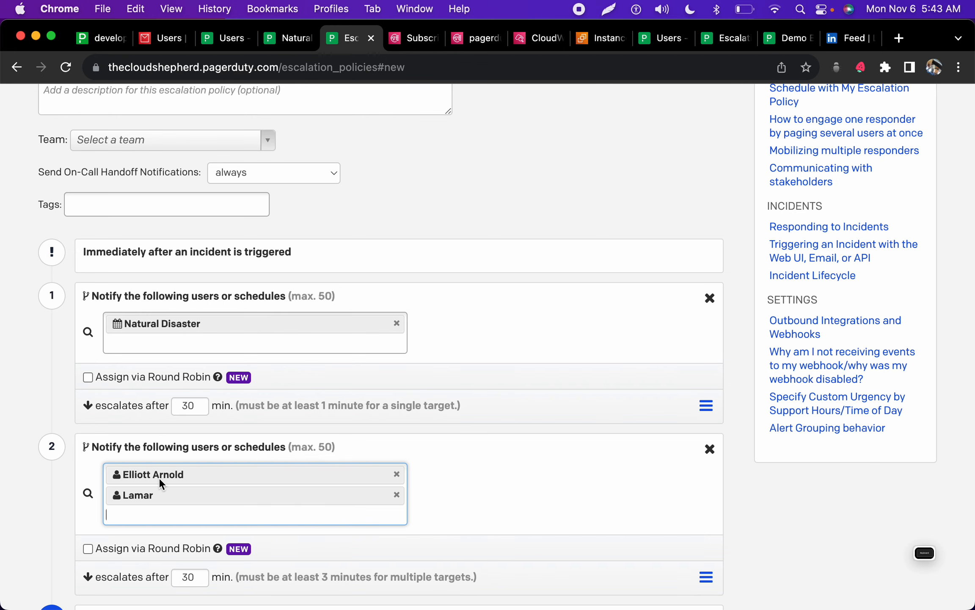
{"action": "scroll", "coordinate": [159, 480], "scroll_direction": "down", "scroll_amount": 1}
{"action": "scroll", "coordinate": [159, 480], "scroll_direction": "down", "scroll_amount": 3}
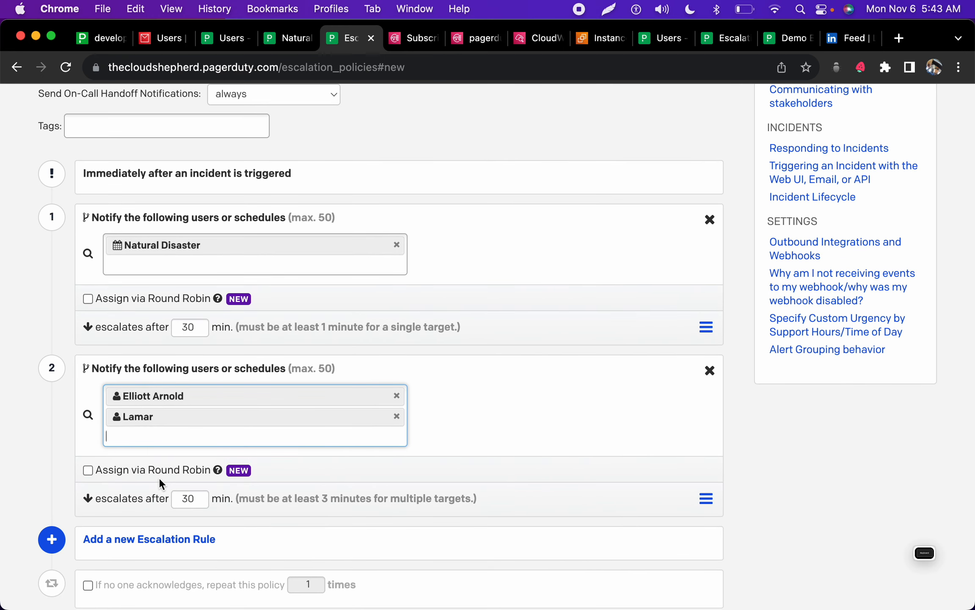
{"action": "scroll", "coordinate": [159, 480], "scroll_direction": "down", "scroll_amount": 4}
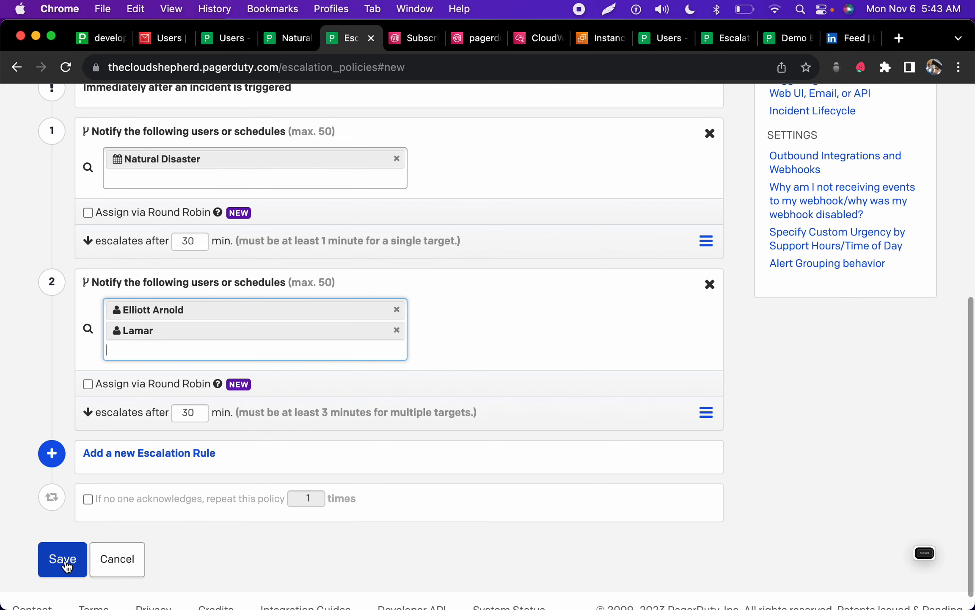
{"action": "left_click", "coordinate": [63, 560]}
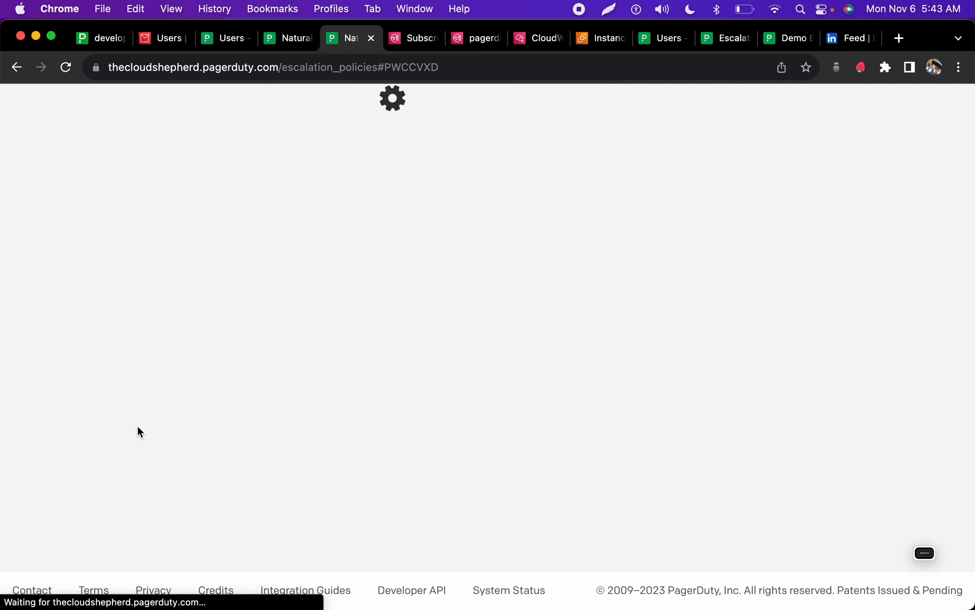
Step: Reopen the onboarding checklist and expand the Connect to an integration task
{"action": "scroll", "coordinate": [135, 426], "scroll_direction": "up", "scroll_amount": 8}
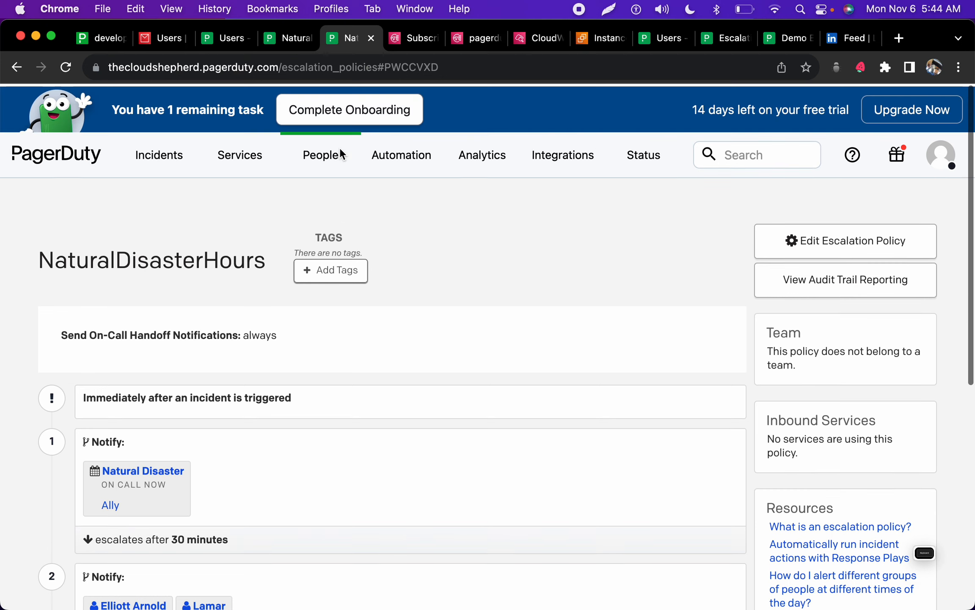
{"action": "left_click", "coordinate": [324, 108]}
{"action": "scroll", "coordinate": [329, 381], "scroll_direction": "down", "scroll_amount": 2}
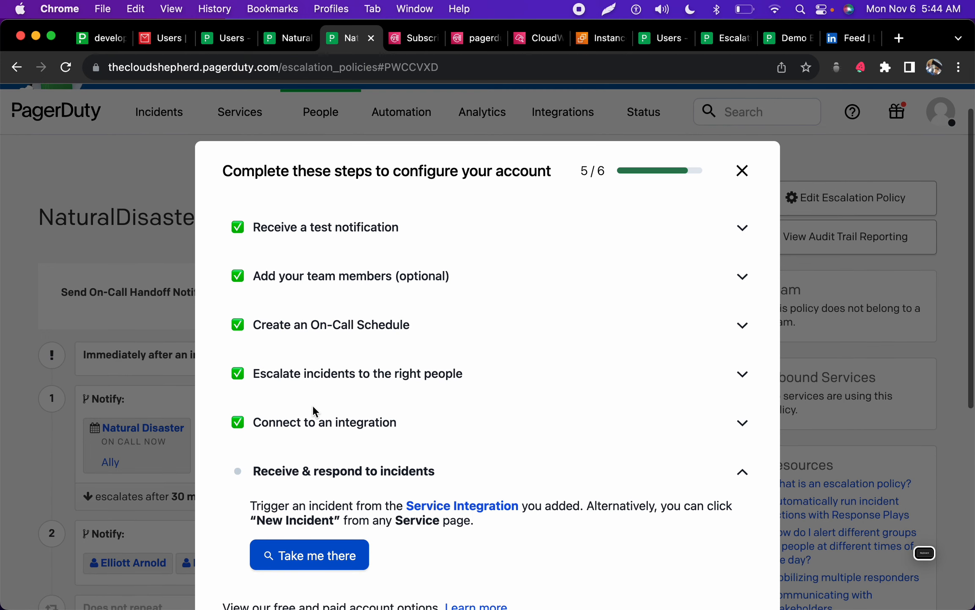
{"action": "left_click", "coordinate": [310, 422]}
{"action": "scroll", "coordinate": [311, 419], "scroll_direction": "down", "scroll_amount": 3}
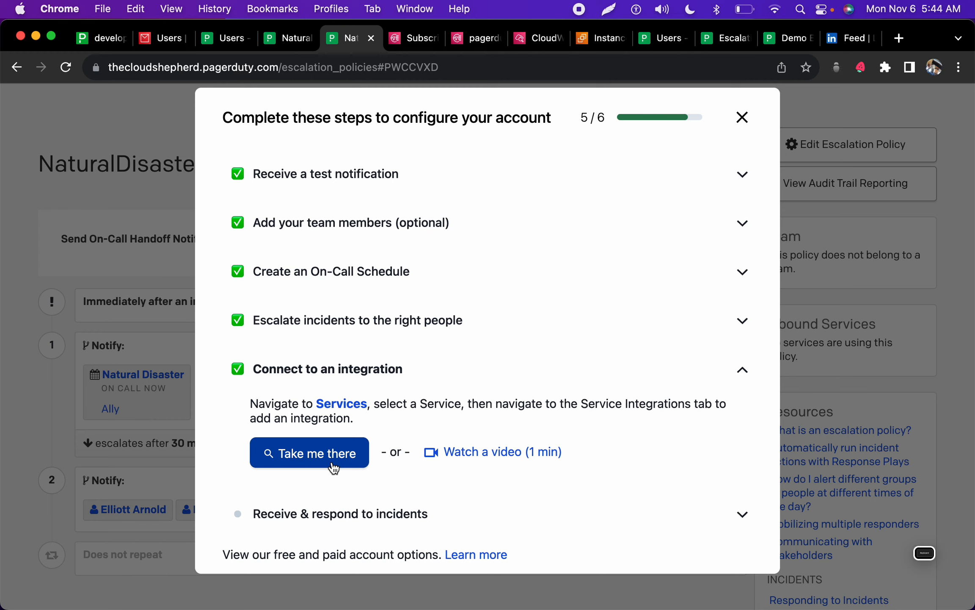
Step: Go to the default service's integrations from the checklist task and open the first Amazon CloudWatch integration's details
{"action": "left_click", "coordinate": [343, 465]}
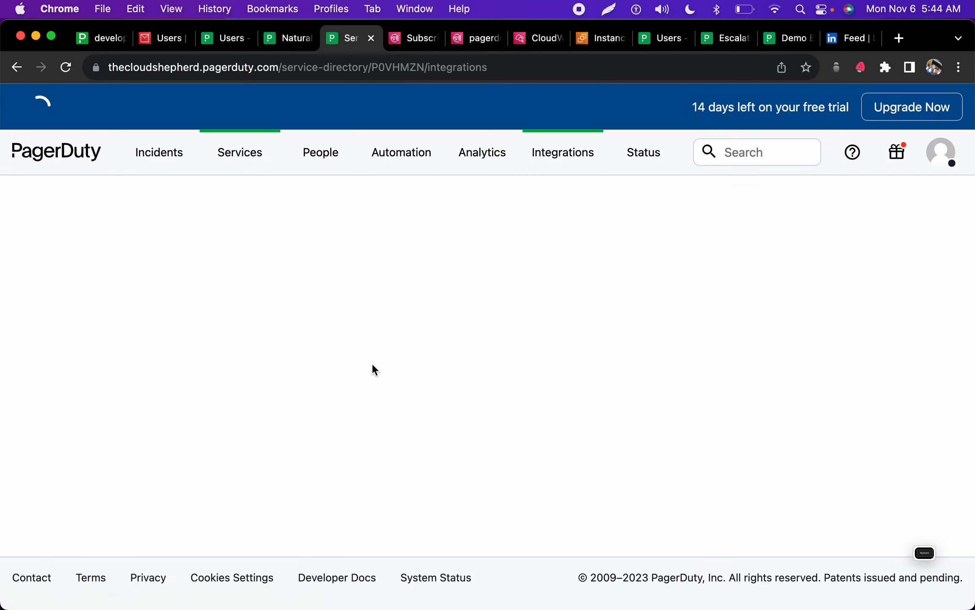
{"action": "scroll", "coordinate": [372, 368], "scroll_direction": "down", "scroll_amount": 5}
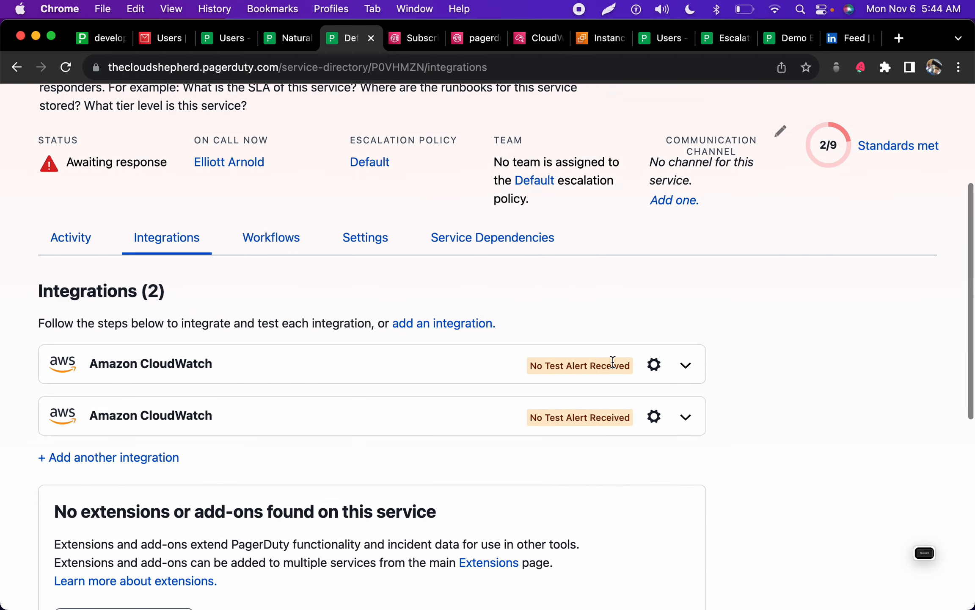
{"action": "left_click", "coordinate": [654, 365]}
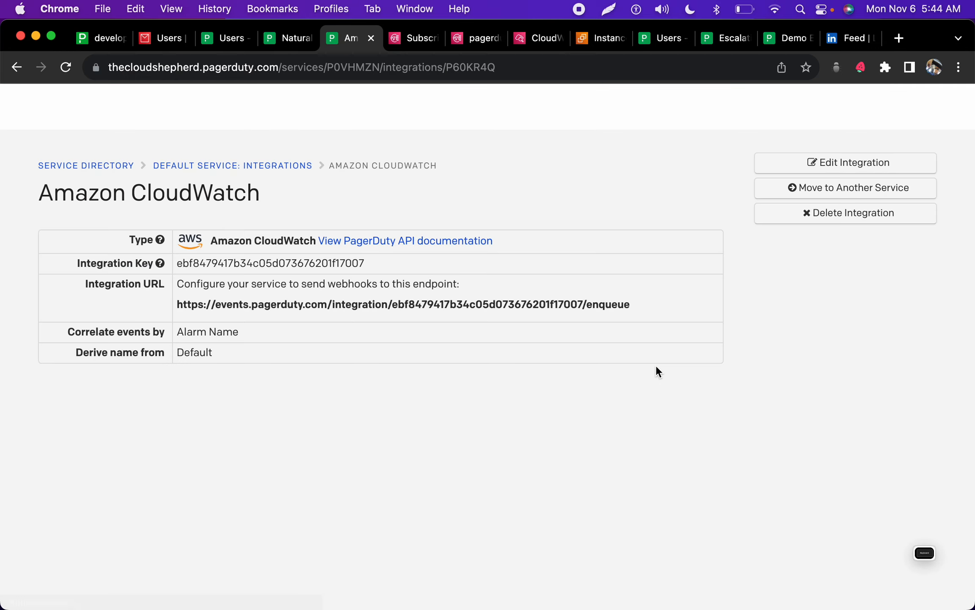
Step: Delete both Amazon CloudWatch integrations from the default service, confirming each deletion
{"action": "left_click", "coordinate": [790, 257]}
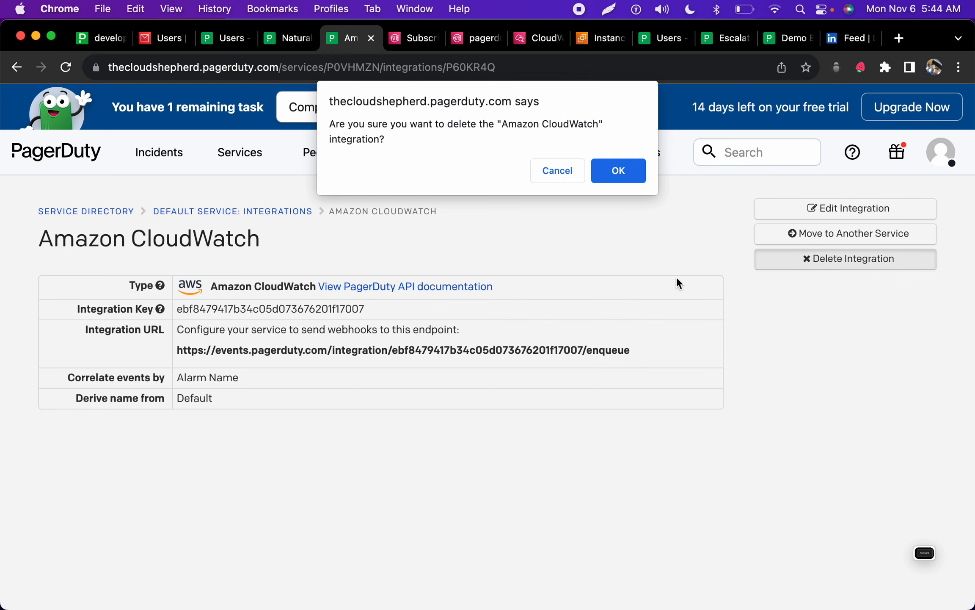
{"action": "left_click", "coordinate": [622, 170]}
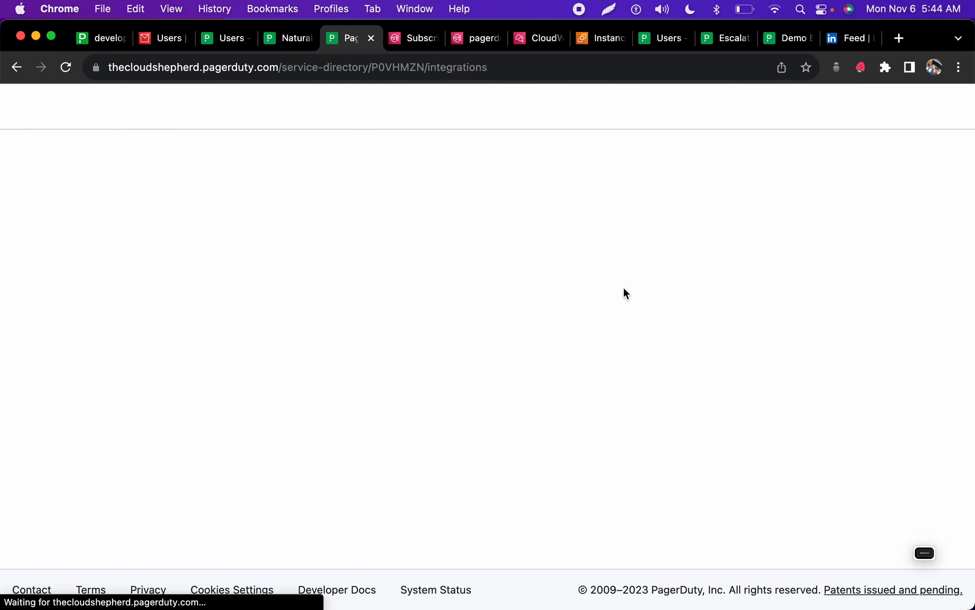
{"action": "scroll", "coordinate": [498, 384], "scroll_direction": "down", "scroll_amount": 5}
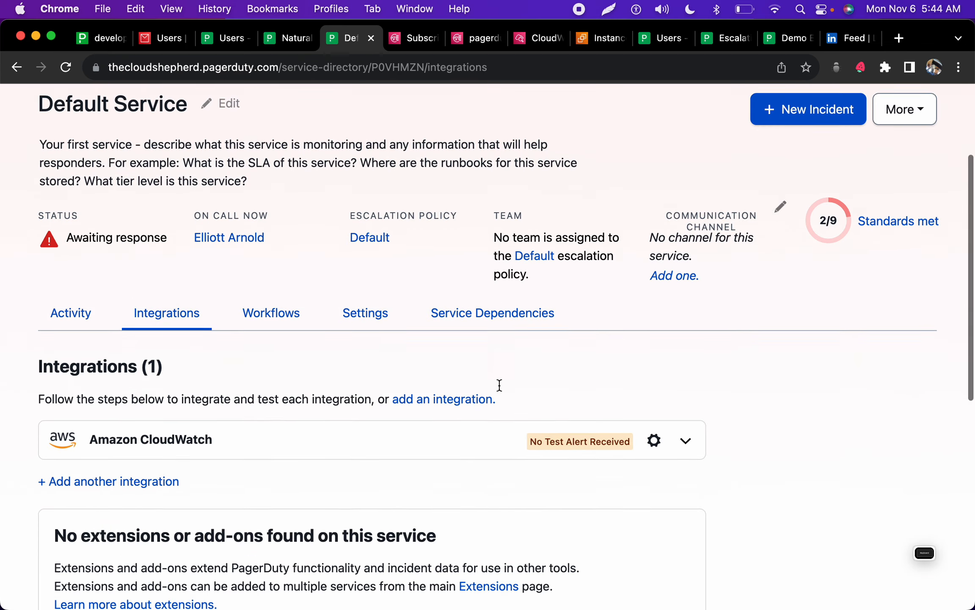
{"action": "scroll", "coordinate": [498, 396], "scroll_direction": "down", "scroll_amount": 8}
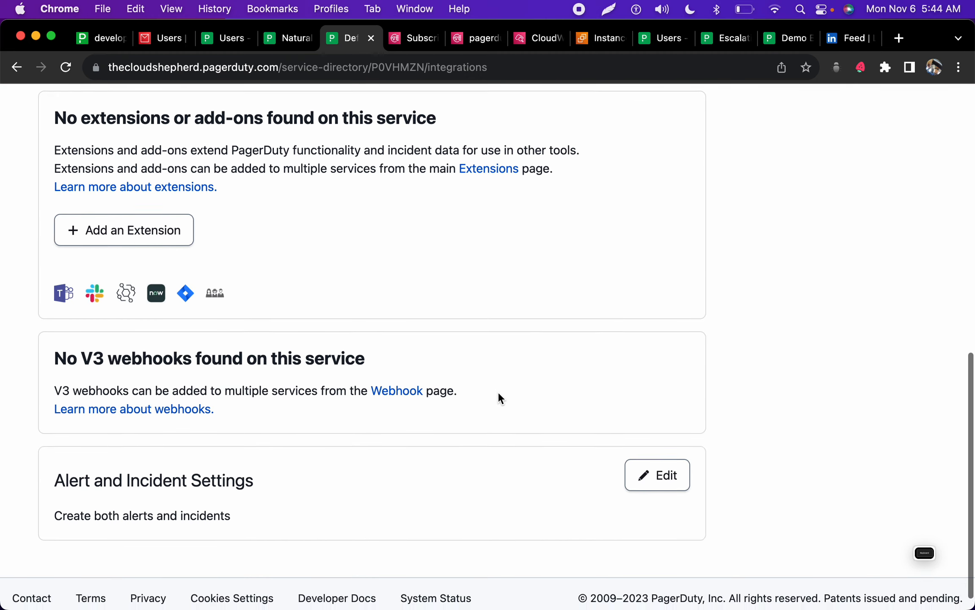
{"action": "scroll", "coordinate": [499, 396], "scroll_direction": "up", "scroll_amount": 7}
{"action": "scroll", "coordinate": [497, 398], "scroll_direction": "up", "scroll_amount": 1}
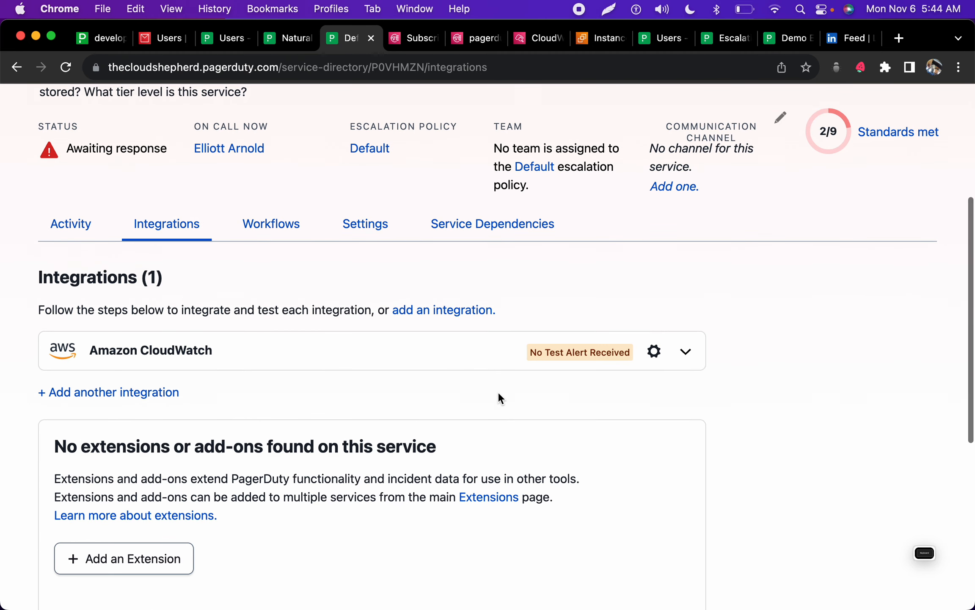
{"action": "left_click", "coordinate": [654, 362]}
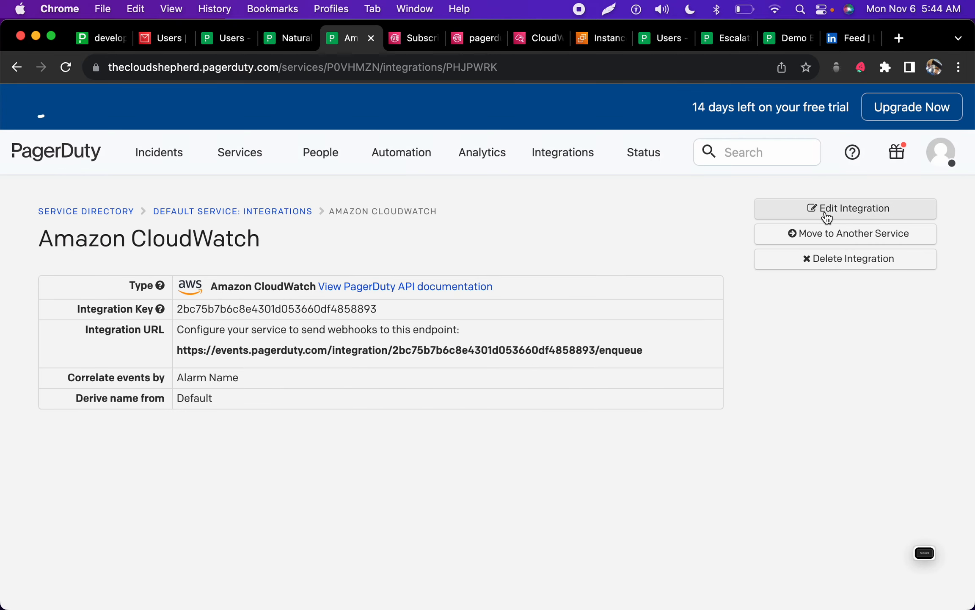
{"action": "left_click", "coordinate": [782, 265]}
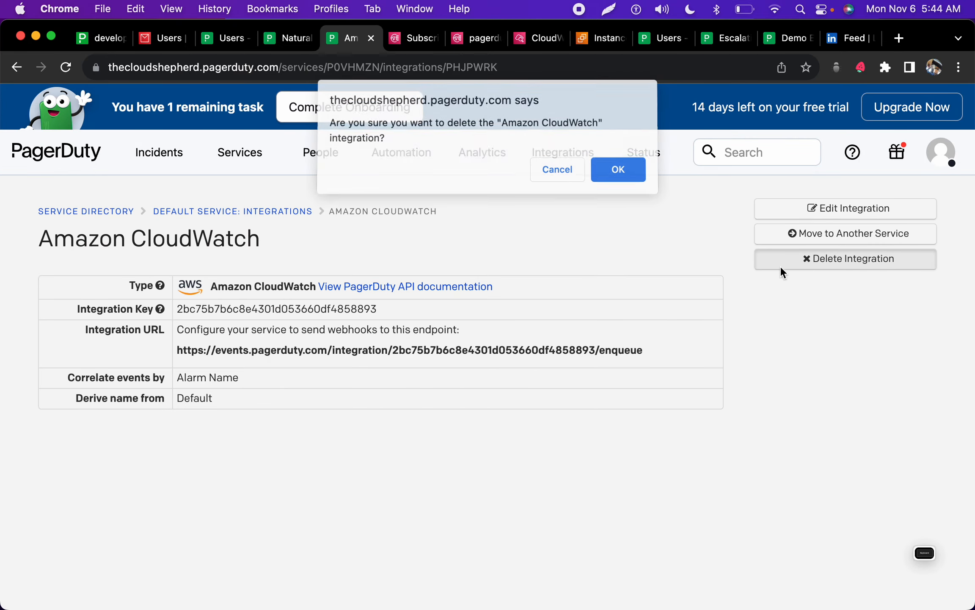
{"action": "left_click", "coordinate": [604, 177]}
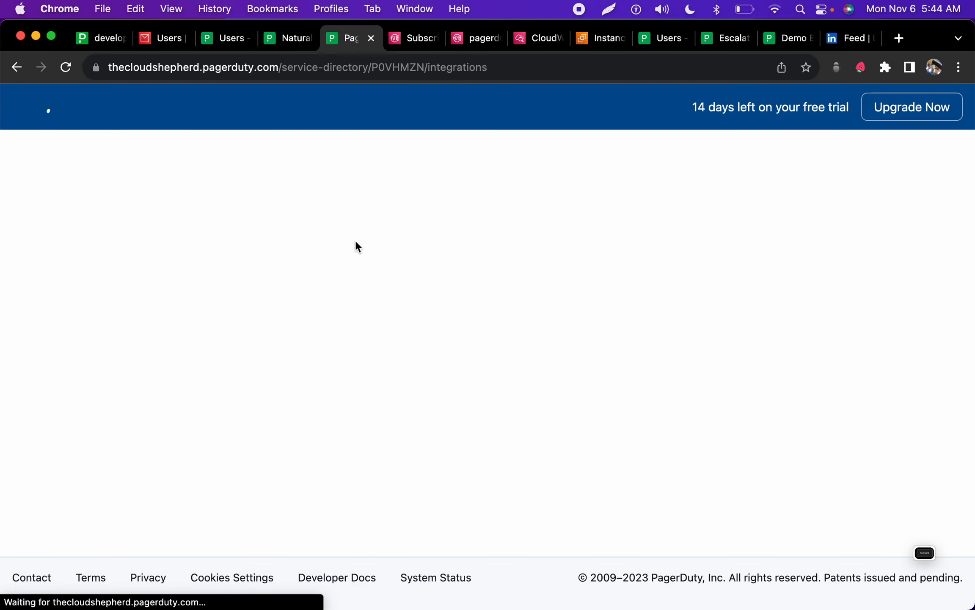
Step: Add a new Amazon CloudWatch integration to the default service
{"action": "scroll", "coordinate": [348, 371], "scroll_direction": "down", "scroll_amount": 5}
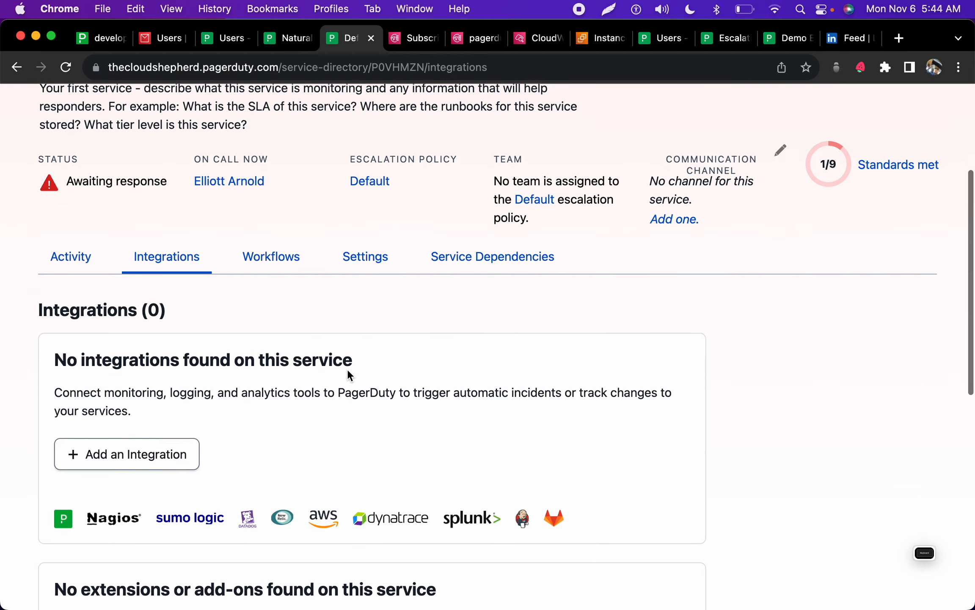
{"action": "left_click", "coordinate": [160, 466]}
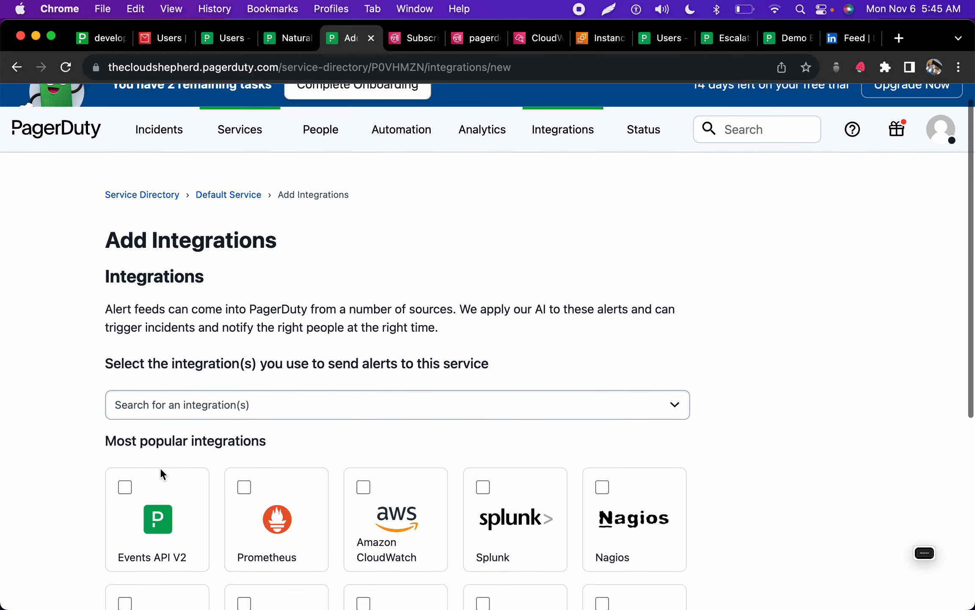
{"action": "scroll", "coordinate": [161, 474], "scroll_direction": "down", "scroll_amount": 4}
{"action": "scroll", "coordinate": [160, 474], "scroll_direction": "down", "scroll_amount": 1}
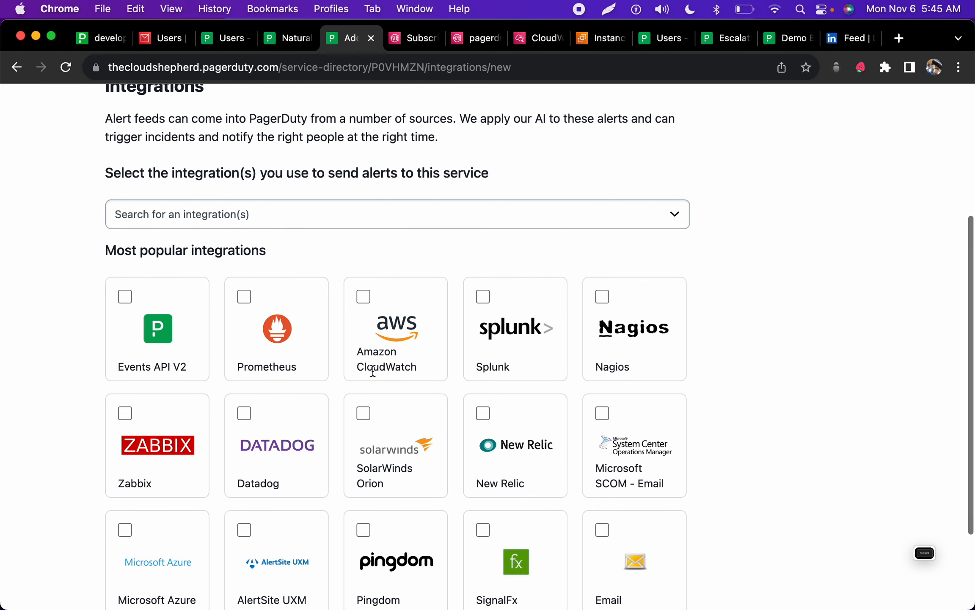
{"action": "left_click", "coordinate": [363, 297]}
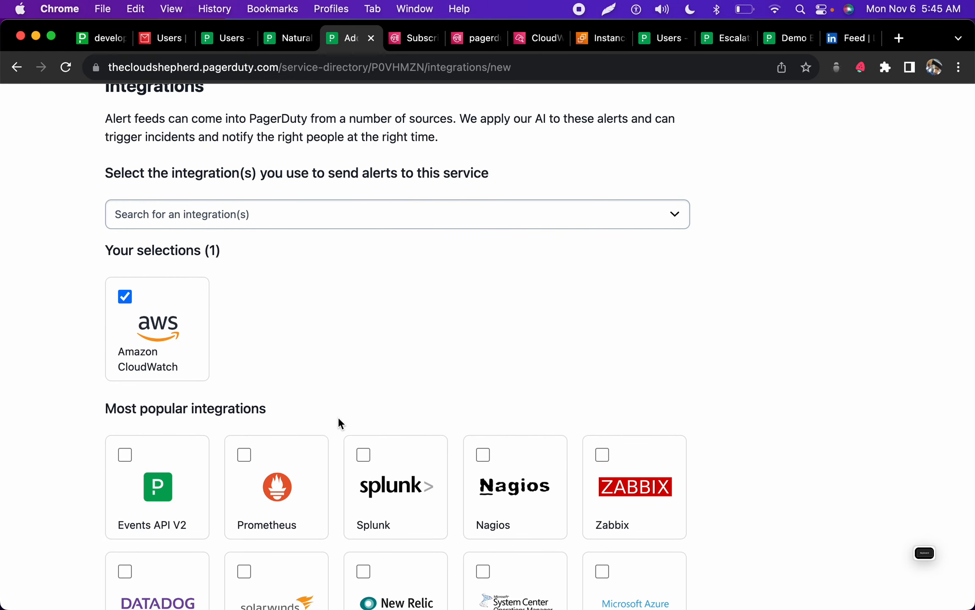
{"action": "scroll", "coordinate": [343, 388], "scroll_direction": "down", "scroll_amount": 7}
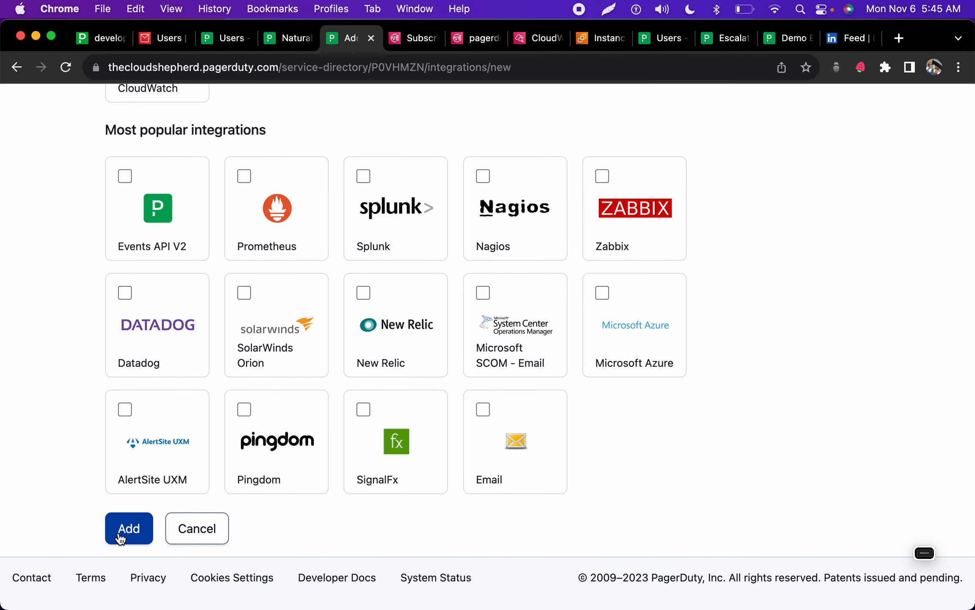
{"action": "left_click", "coordinate": [120, 537]}
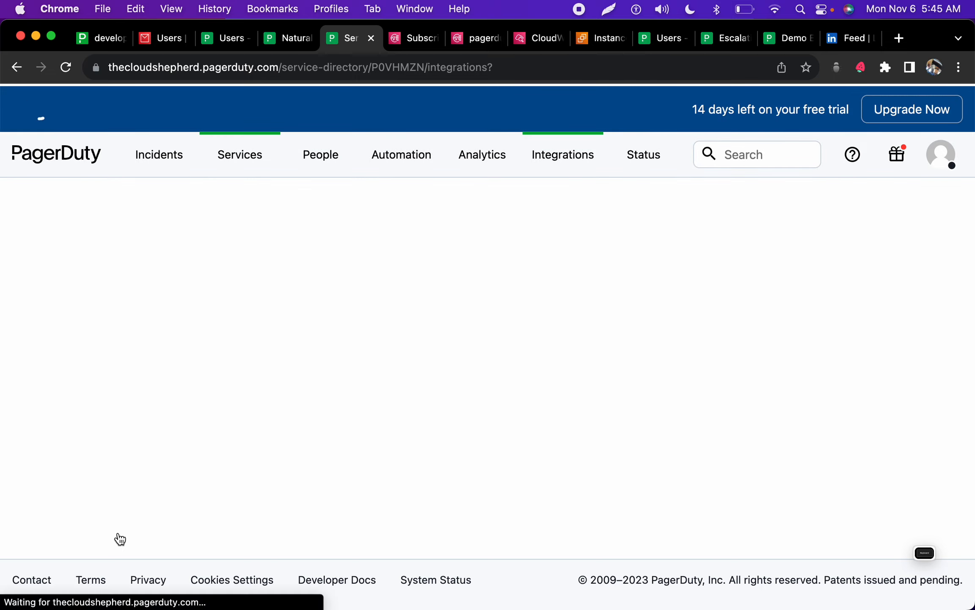
Step: Open the new Amazon CloudWatch integration's details and copy its full integration URL
{"action": "scroll", "coordinate": [121, 539], "scroll_direction": "down", "scroll_amount": 3}
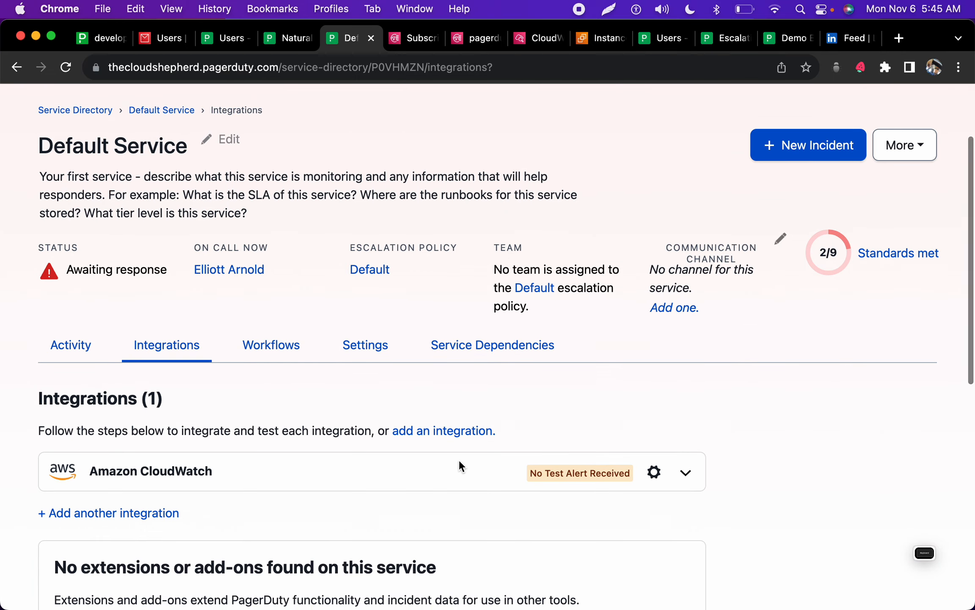
{"action": "left_click", "coordinate": [648, 473]}
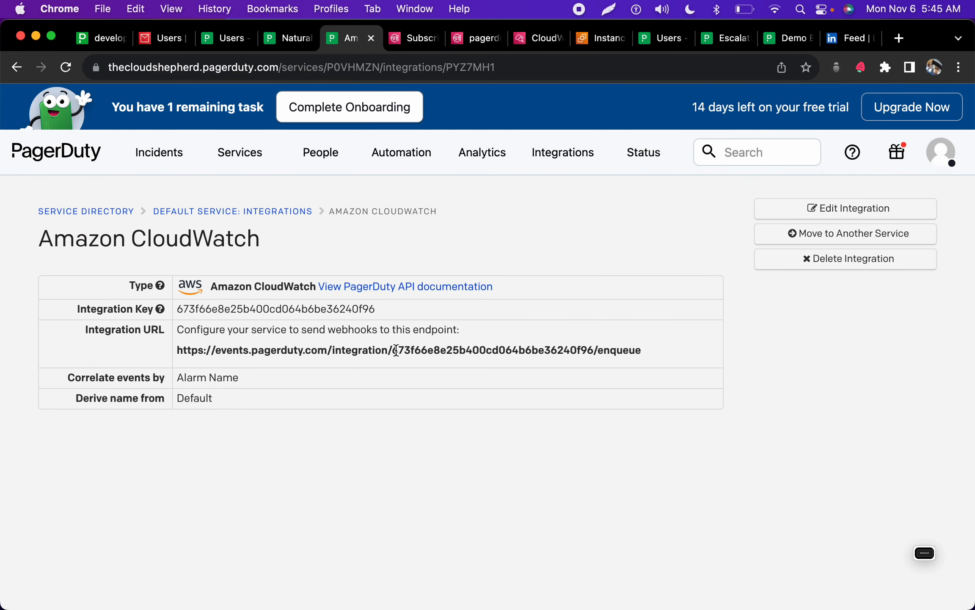
{"action": "left_click_drag", "start_coordinate": [395, 351], "coordinate": [593, 351]}
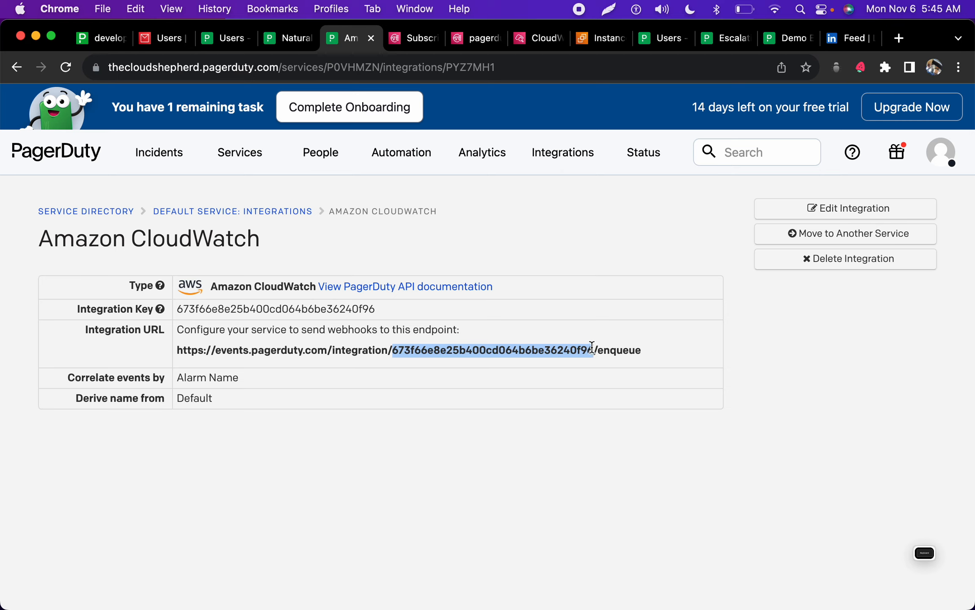
{"action": "left_click", "coordinate": [416, 351]}
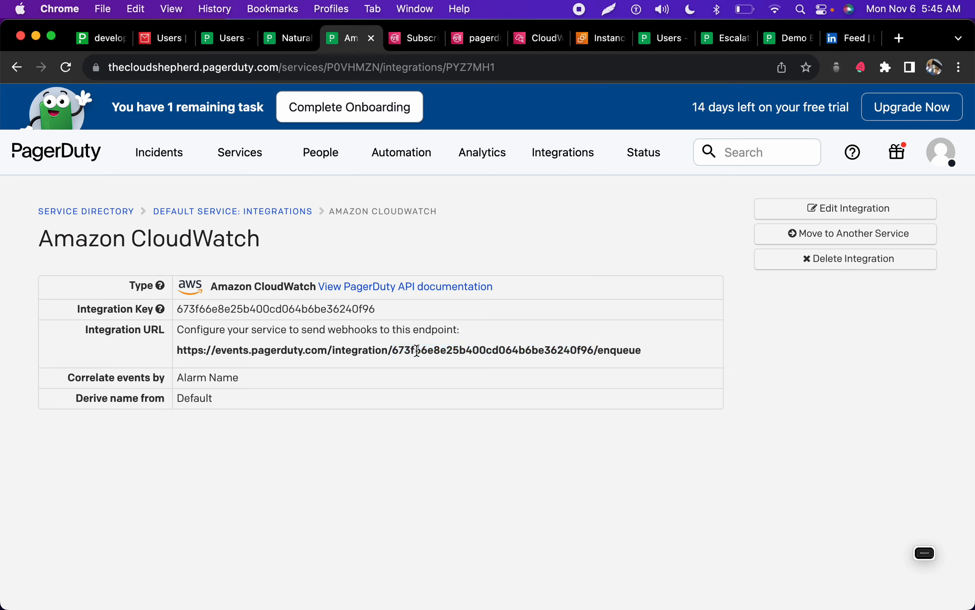
{"action": "triple_click", "coordinate": [276, 344]}
{"action": "right_click", "coordinate": [274, 341]}
{"action": "left_click", "coordinate": [296, 376]}
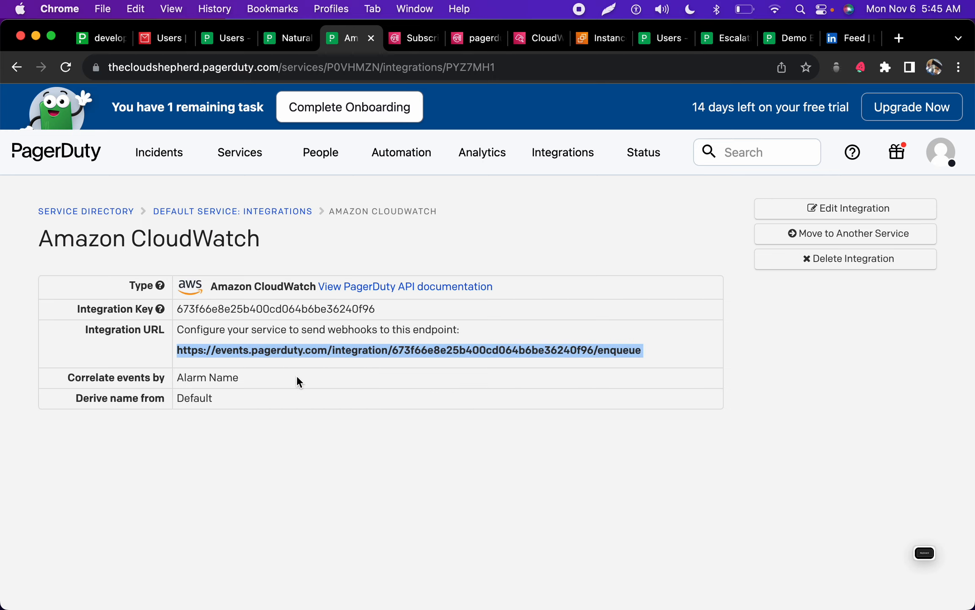
Step: Switch to VS Code and replace the SNS subscription's endpoint in main.tf with the copied integration URL and its key, without a trailing line break
{"action": "key", "text": "ctrl+Right"}
{"action": "key", "text": "ctrl+Right"}
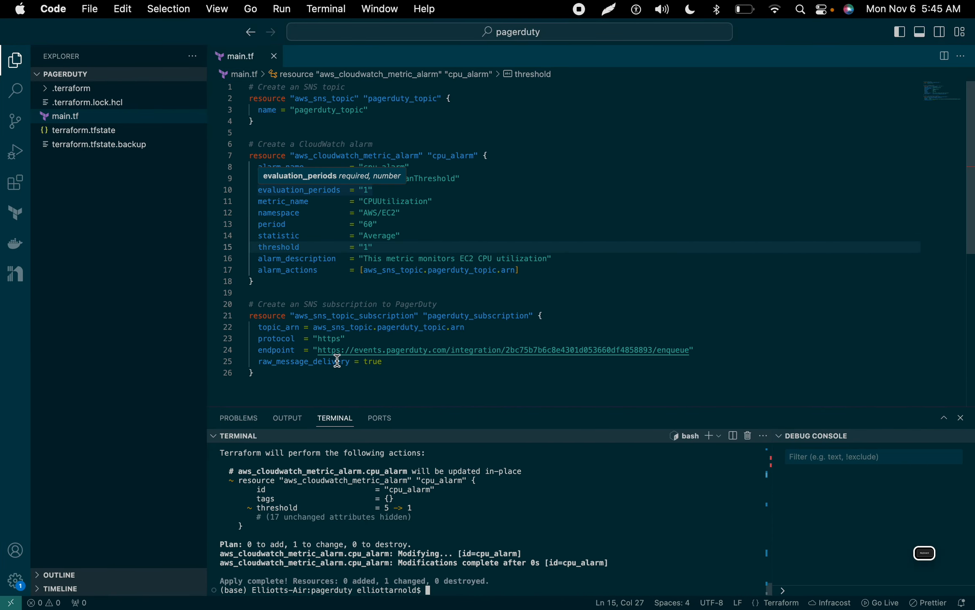
{"action": "left_click_drag", "start_coordinate": [317, 349], "coordinate": [693, 353]}
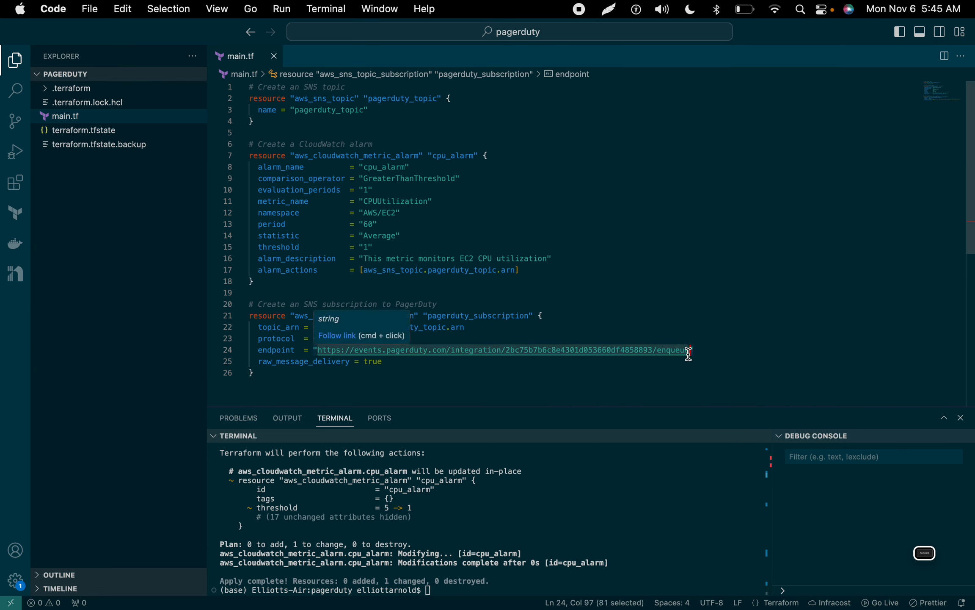
{"action": "key", "text": "super+v"}
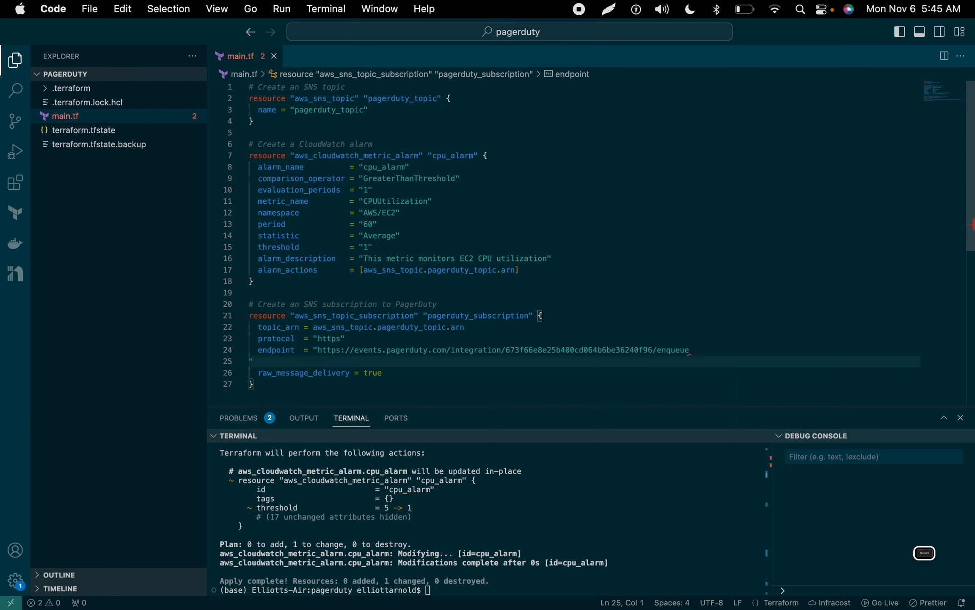
{"action": "key", "text": "BackSpace"}
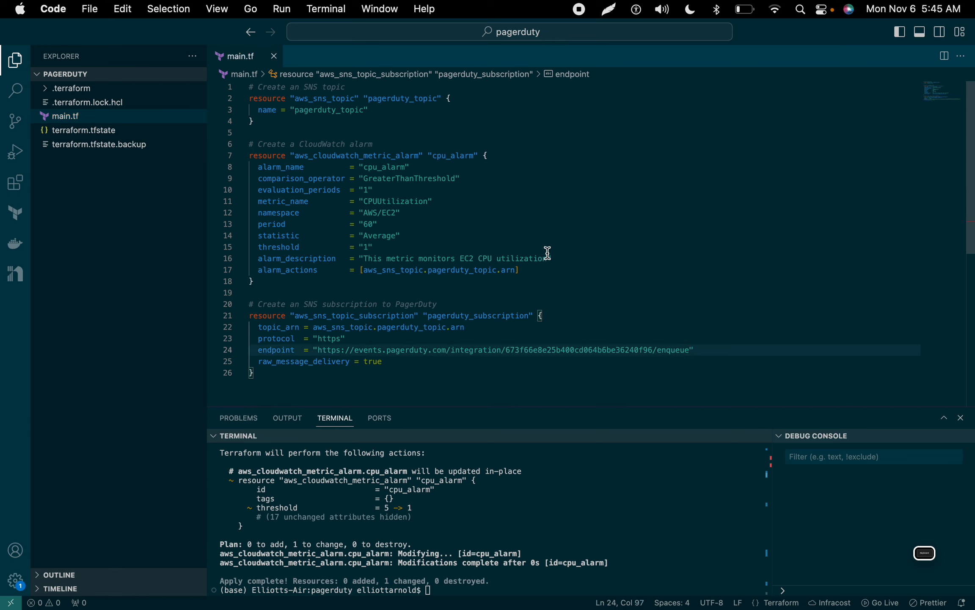
Step: Set the SNS topic's name in main.tf to "pagerduty_topic_demo"
{"action": "left_click", "coordinate": [367, 110]}
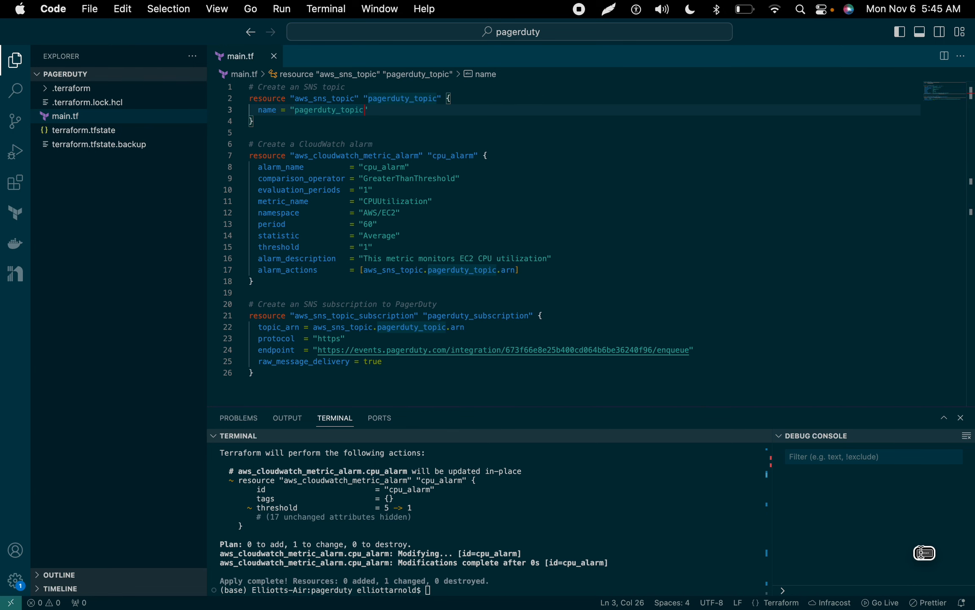
{"action": "left_click", "coordinate": [925, 552]}
{"action": "type", "text": "_dem"}
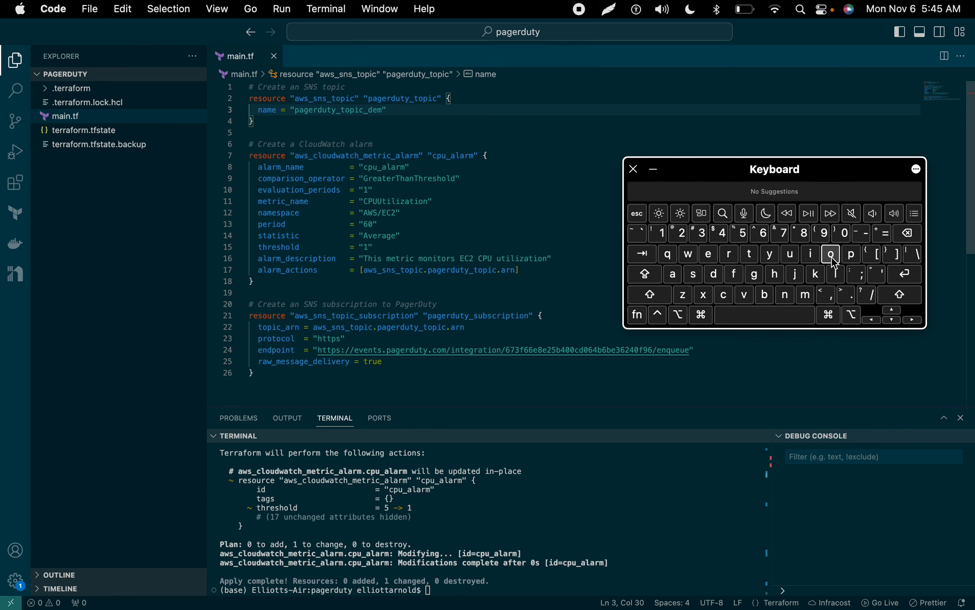
{"action": "type", "text": "o"}
Step: Set the CloudWatch alarm's alarm_name in main.tf to "cpu_alarm_demo"
{"action": "left_click", "coordinate": [506, 270]}
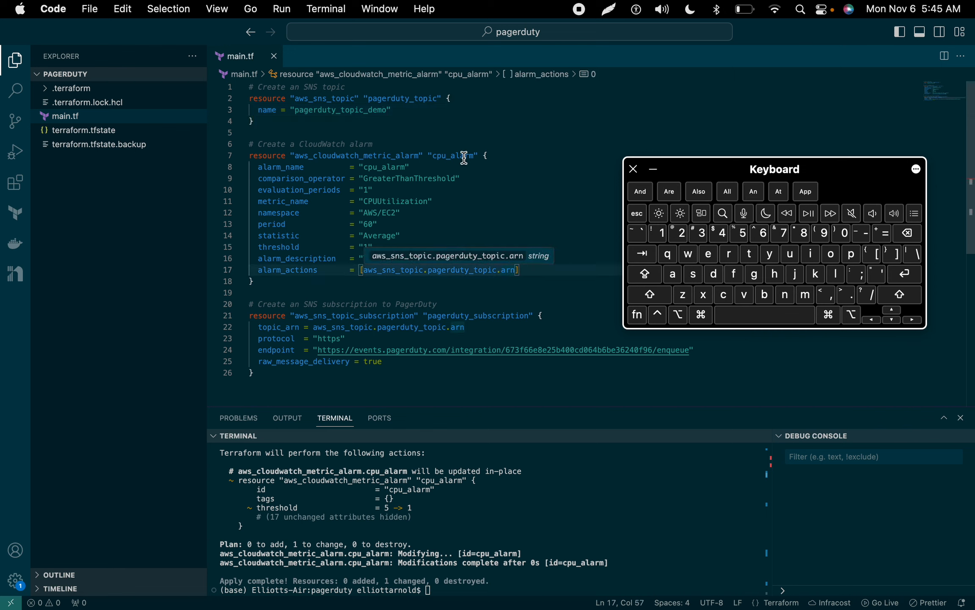
{"action": "left_click", "coordinate": [493, 177]}
{"action": "left_click", "coordinate": [409, 167]}
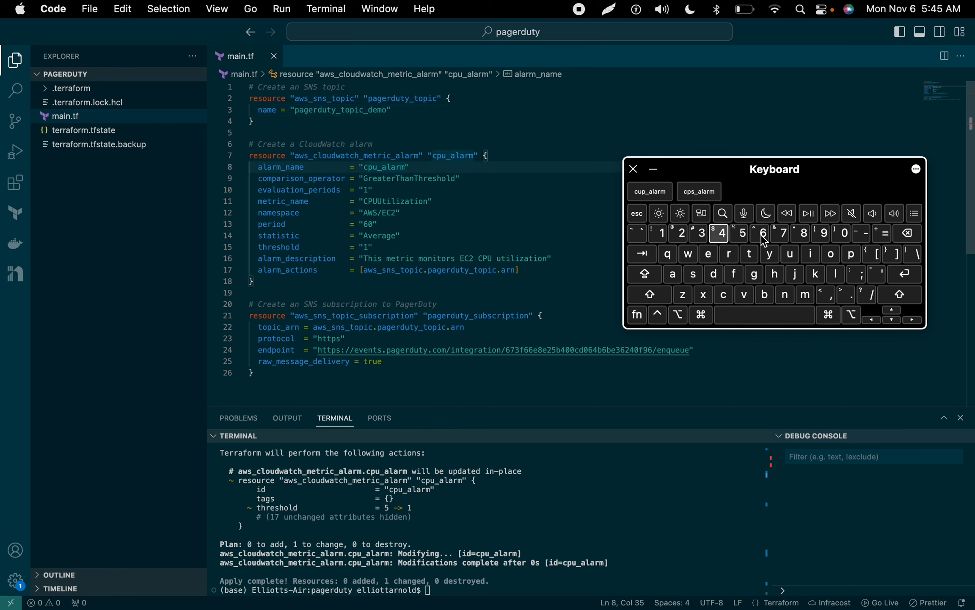
{"action": "type", "text": "_dem"}
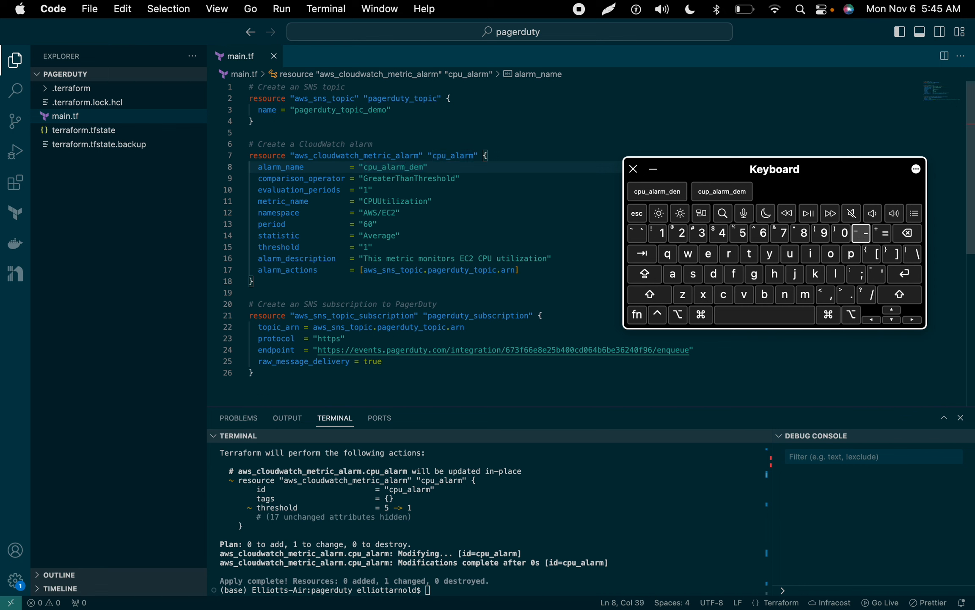
{"action": "left_click", "coordinate": [831, 254]}
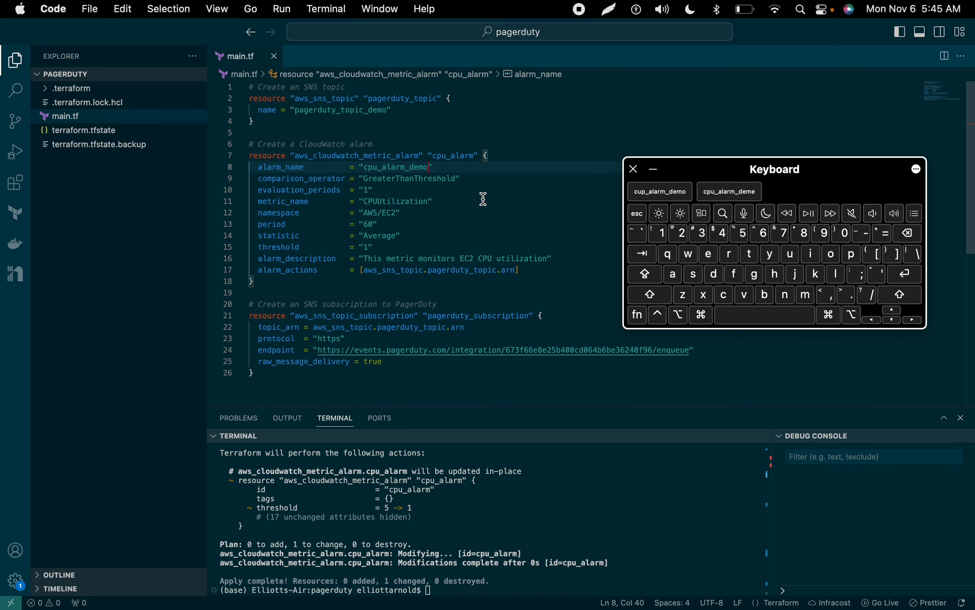
Step: Set the CloudWatch alarm's period to "30"
{"action": "left_click_drag", "start_coordinate": [374, 225], "coordinate": [371, 224]}
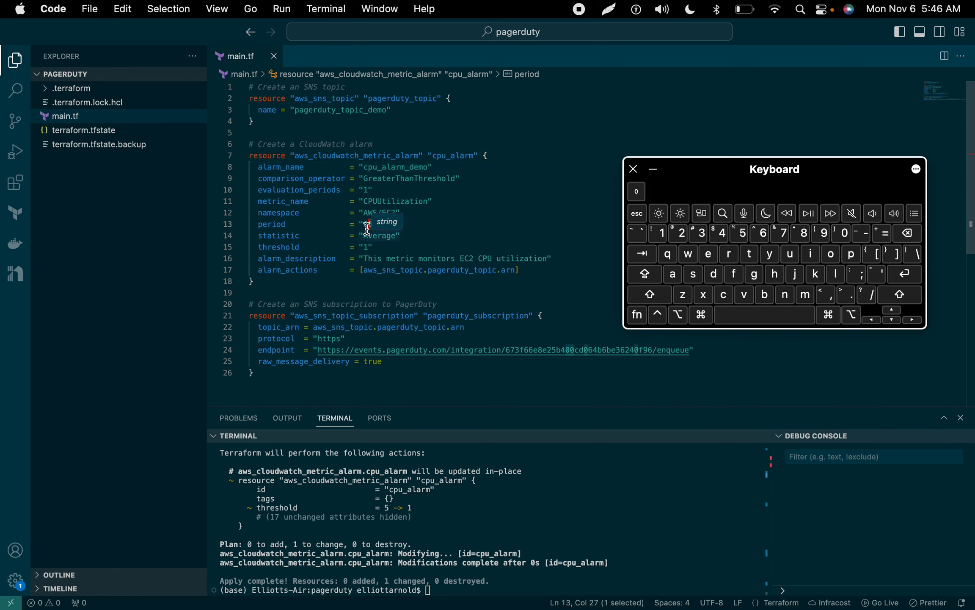
{"action": "key", "text": "BackSpace"}
{"action": "key", "text": "BackSpace"}
{"action": "type", "text": "30"}
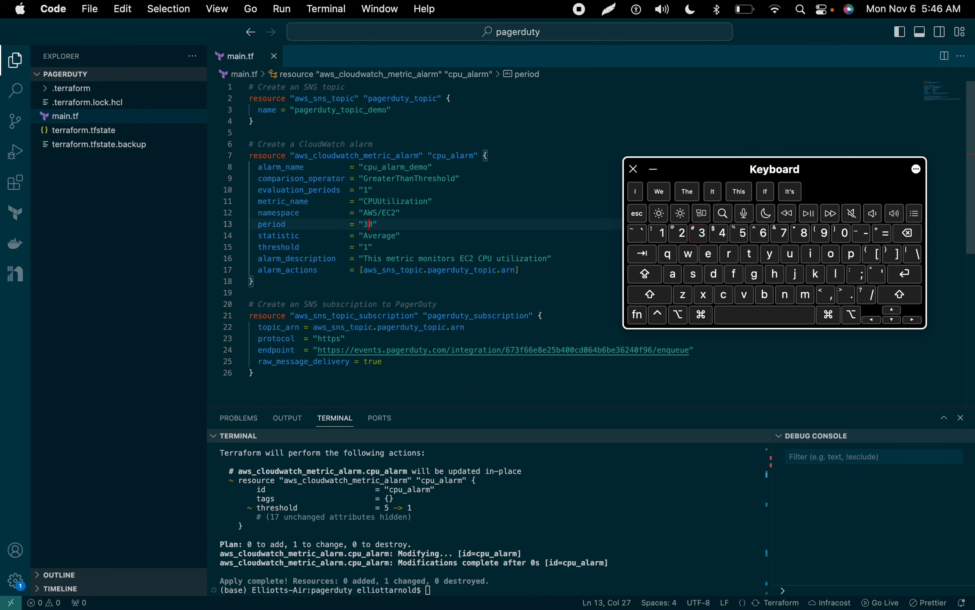
{"action": "left_click", "coordinate": [520, 164]}
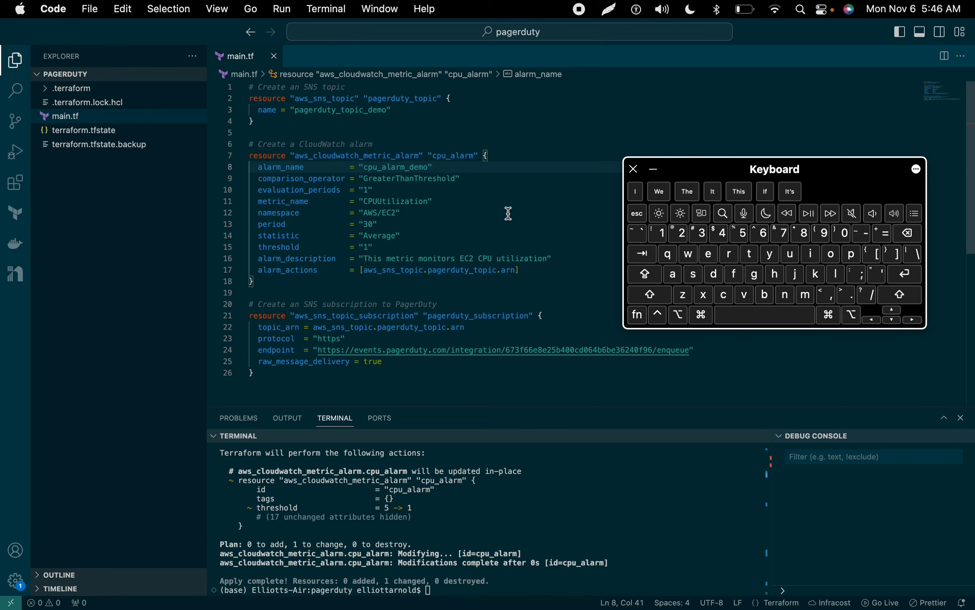
Step: Apply the updated Terraform configuration by running terraform apply --auto-approve in the pagerduty project
{"action": "left_click", "coordinate": [513, 394]}
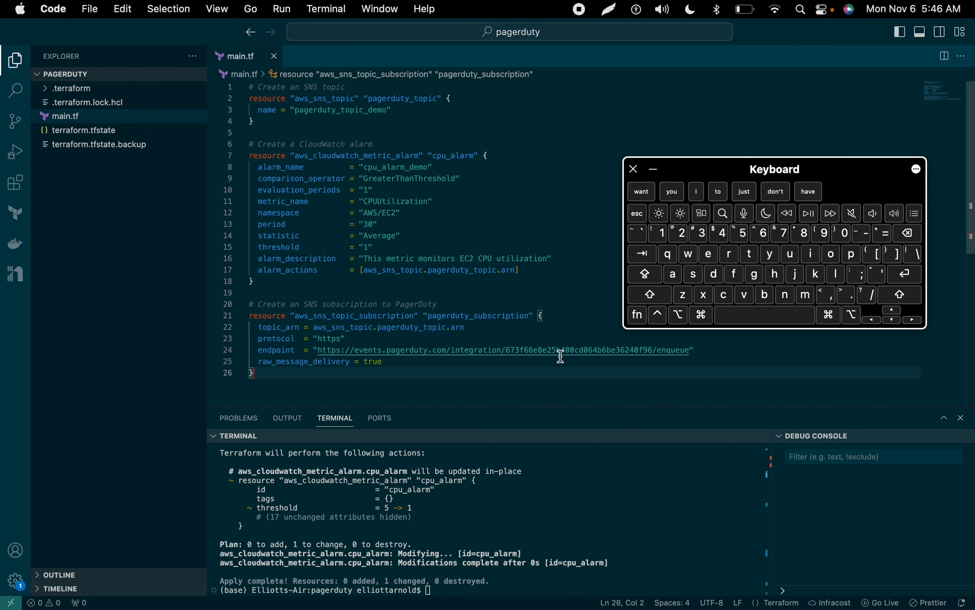
{"action": "left_click", "coordinate": [564, 513]}
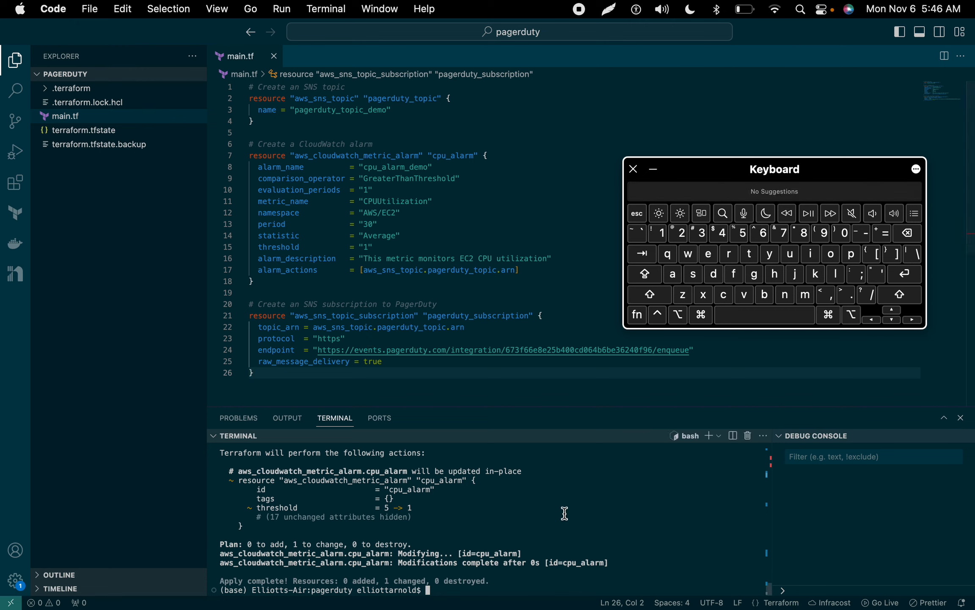
{"action": "key", "text": "Up"}
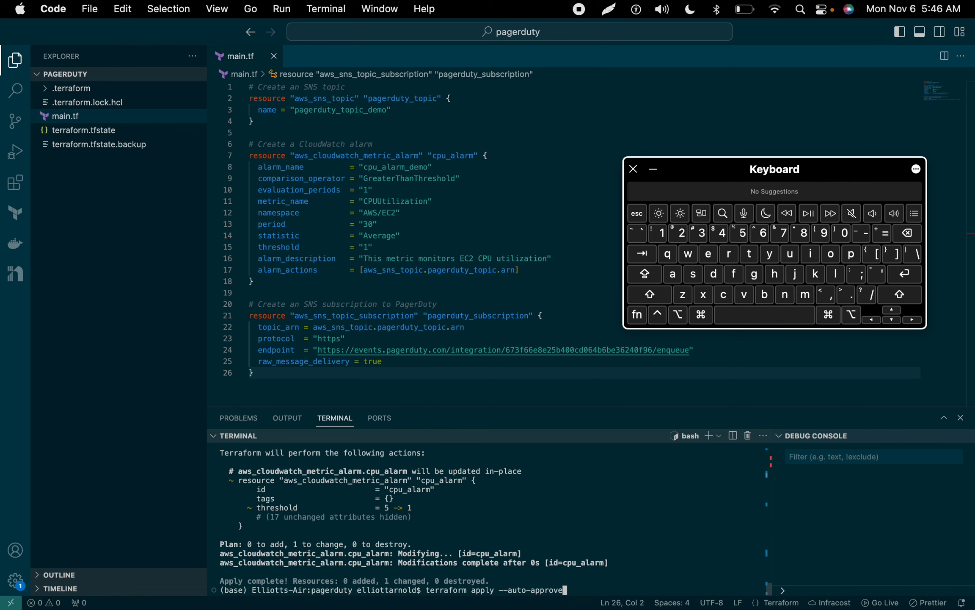
{"action": "key", "text": "Return"}
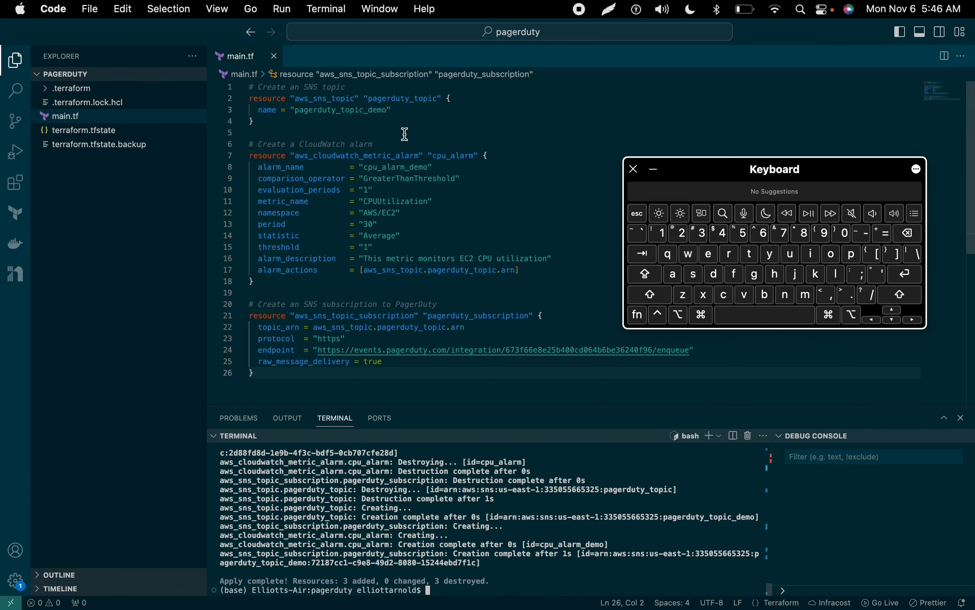
Step: Copy the SNS topic name pagerduty_topic_demo from main.tf and switch to Chrome
{"action": "left_click_drag", "start_coordinate": [388, 110], "coordinate": [296, 109]}
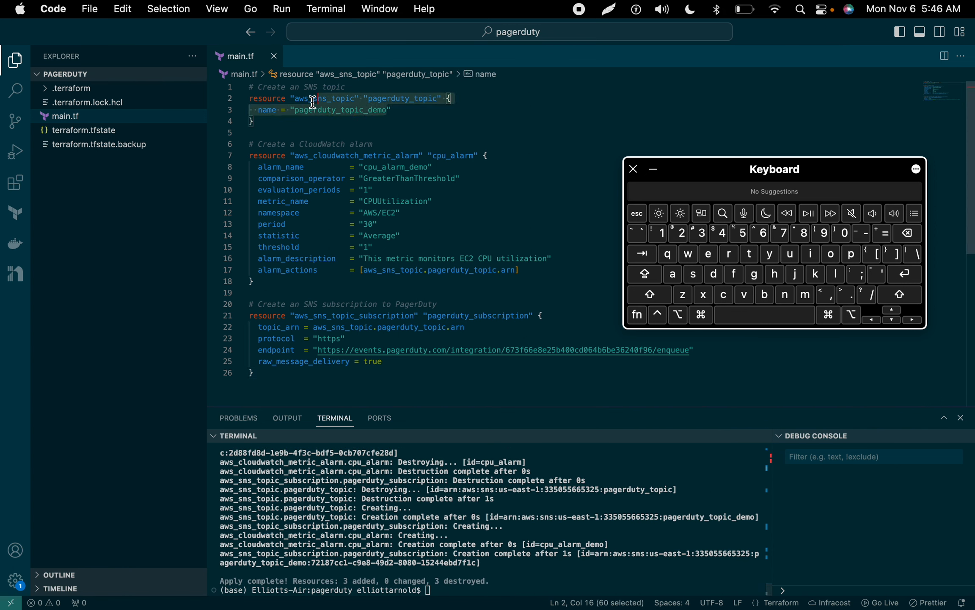
{"action": "right_click", "coordinate": [296, 107]}
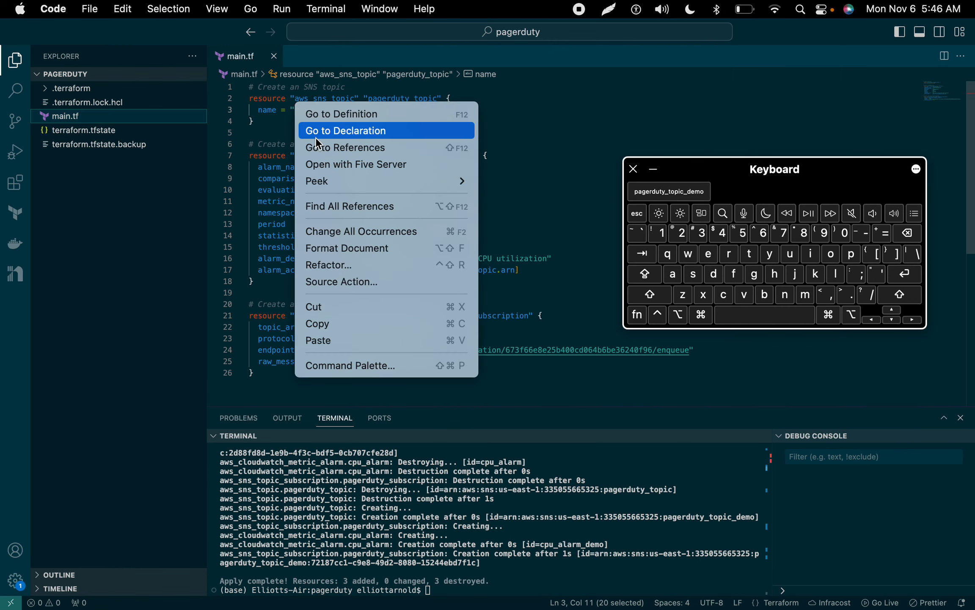
{"action": "left_click", "coordinate": [322, 327]}
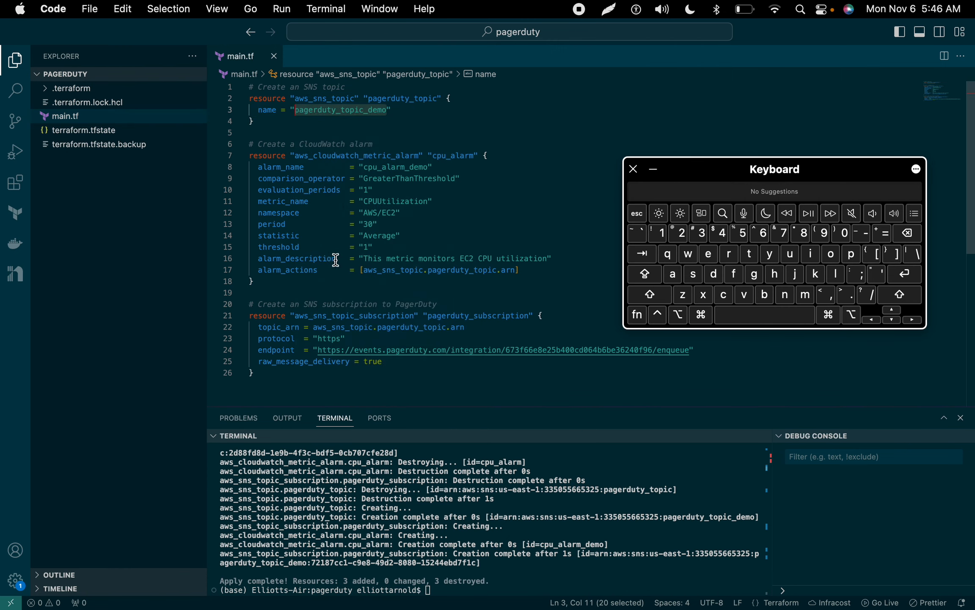
{"action": "key", "text": "ctrl+Left"}
{"action": "key", "text": "ctrl+Left"}
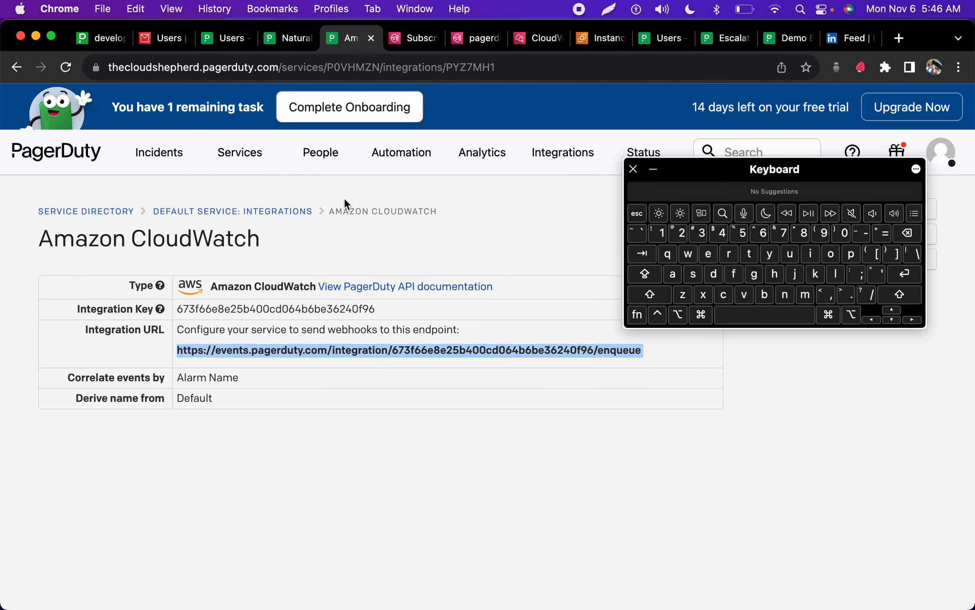
Step: Search the Amazon SNS topics for the copied name pagerduty_topic_demo
{"action": "left_click", "coordinate": [409, 47]}
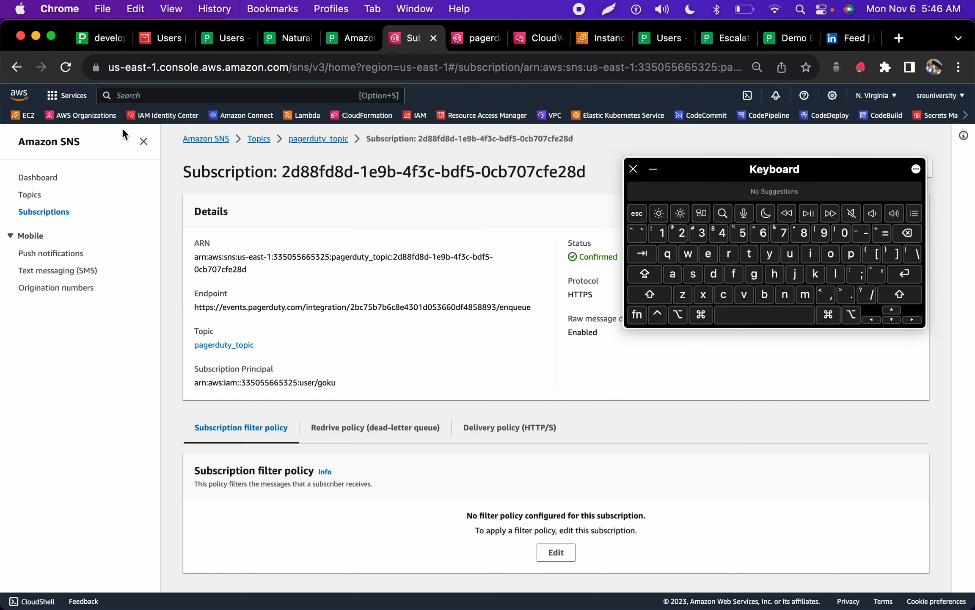
{"action": "left_click", "coordinate": [256, 140]}
{"action": "left_click", "coordinate": [288, 250]}
{"action": "key", "text": "cmd+v"}
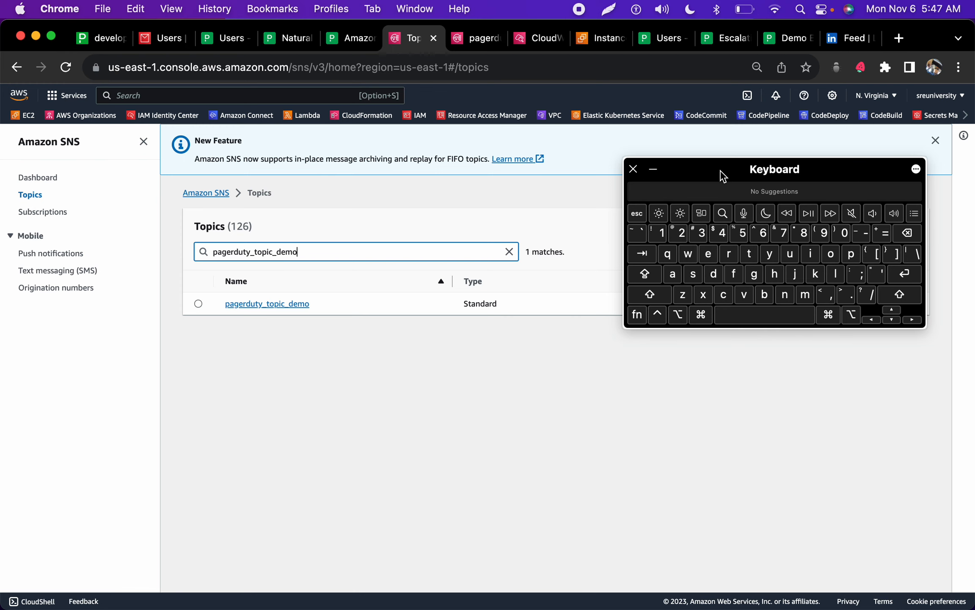
{"action": "left_click_drag", "start_coordinate": [721, 174], "coordinate": [688, 475]}
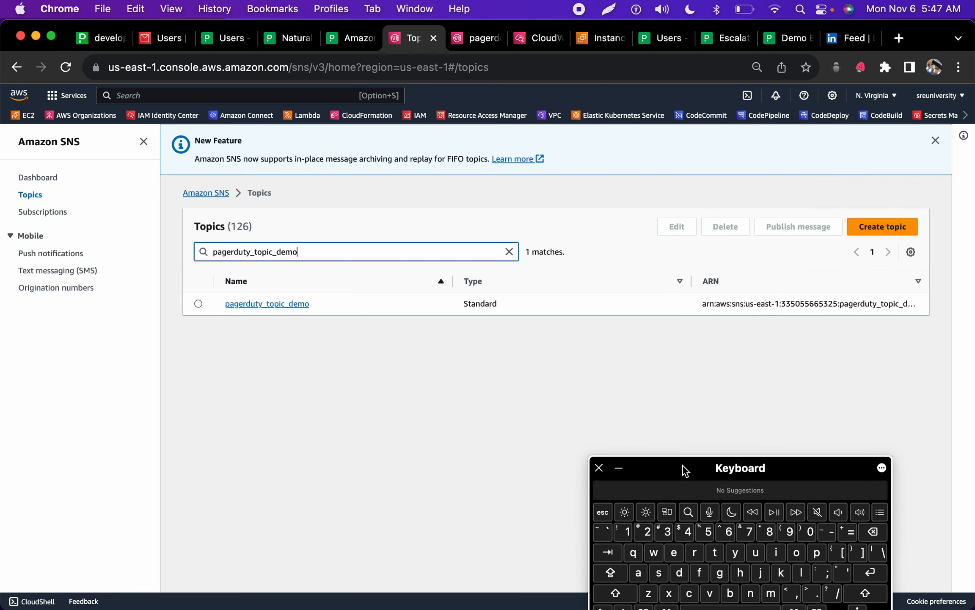
{"action": "left_click_drag", "start_coordinate": [686, 471], "coordinate": [710, 412]}
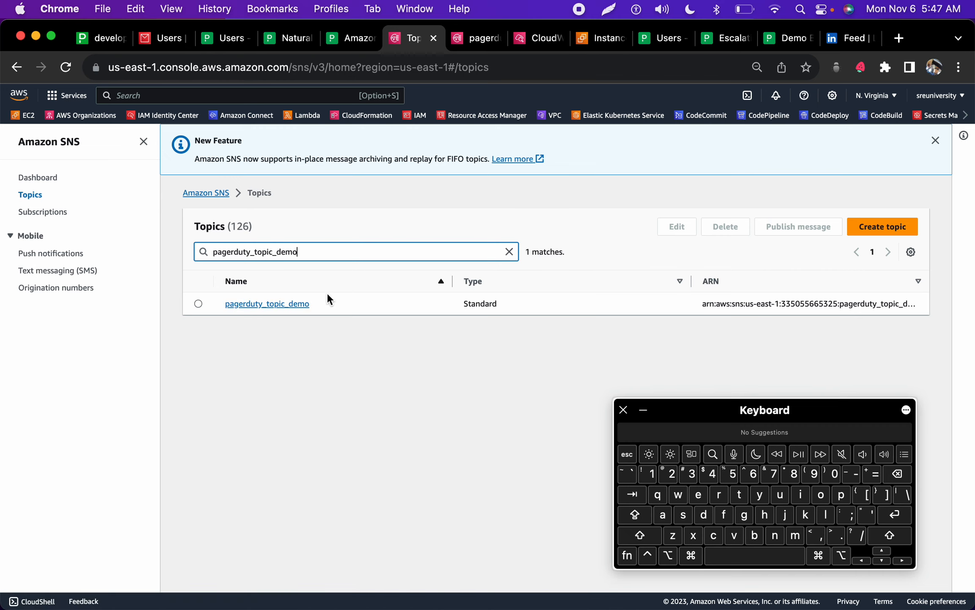
Step: Open the pagerduty_topic_demo topic and examine its subscription's endpoint and status
{"action": "left_click", "coordinate": [293, 305]}
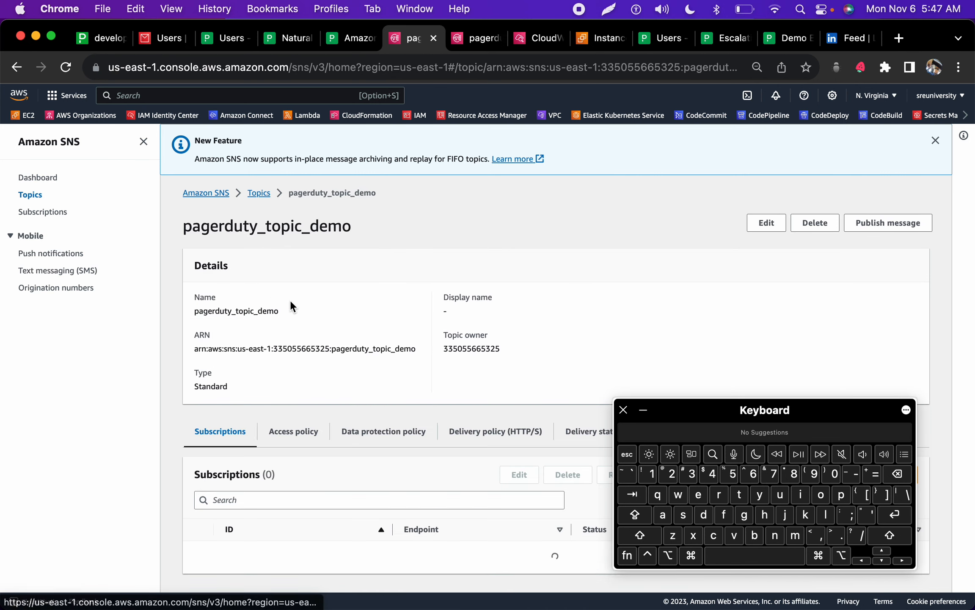
{"action": "left_click", "coordinate": [651, 410]}
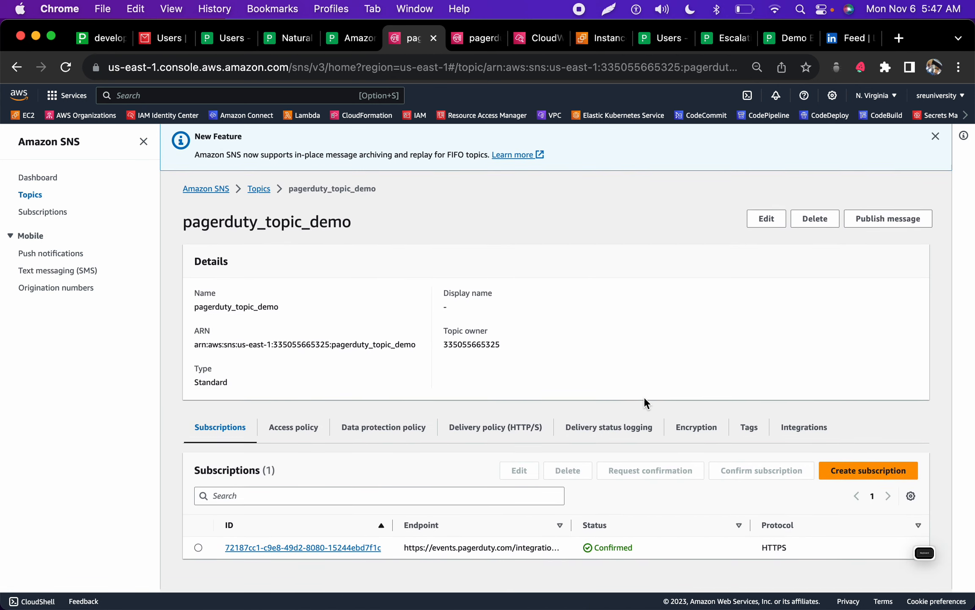
{"action": "left_click", "coordinate": [328, 552]}
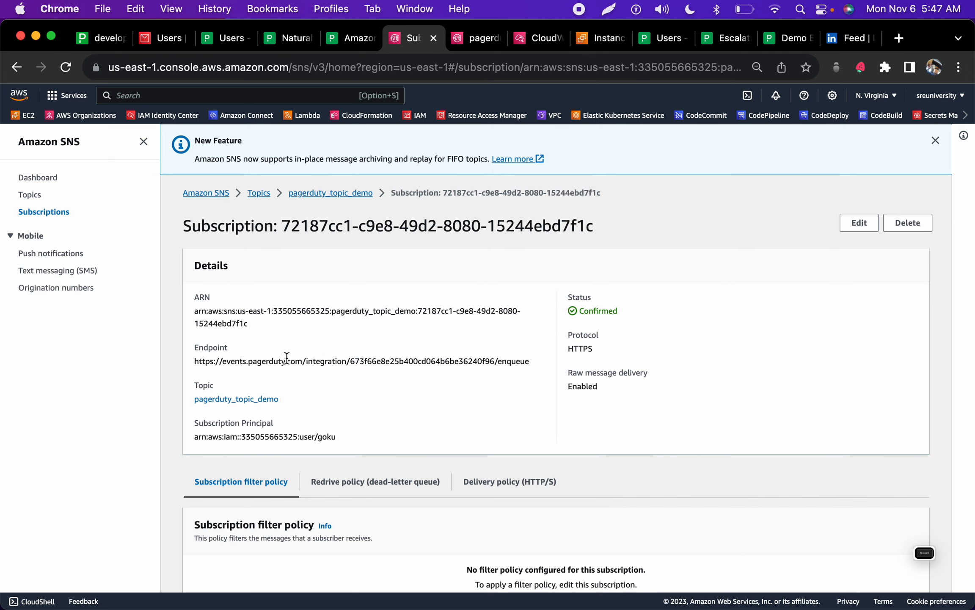
{"action": "scroll", "coordinate": [462, 362], "scroll_direction": "down", "scroll_amount": 3}
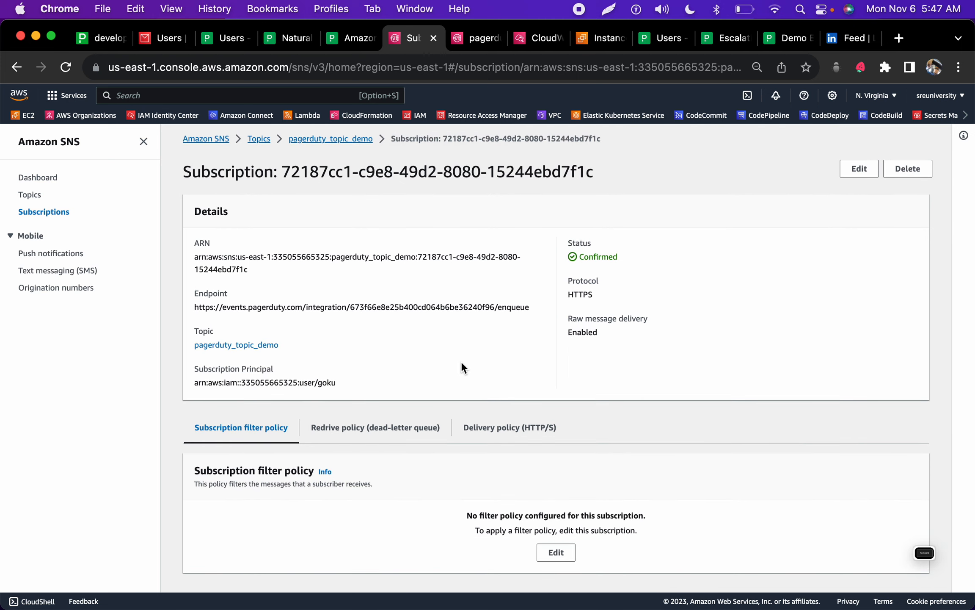
Step: Switch to the PagerDuty integration page and review the remaining onboarding task for receiving and responding to incidents
{"action": "left_click", "coordinate": [347, 42]}
{"action": "left_click", "coordinate": [329, 111]}
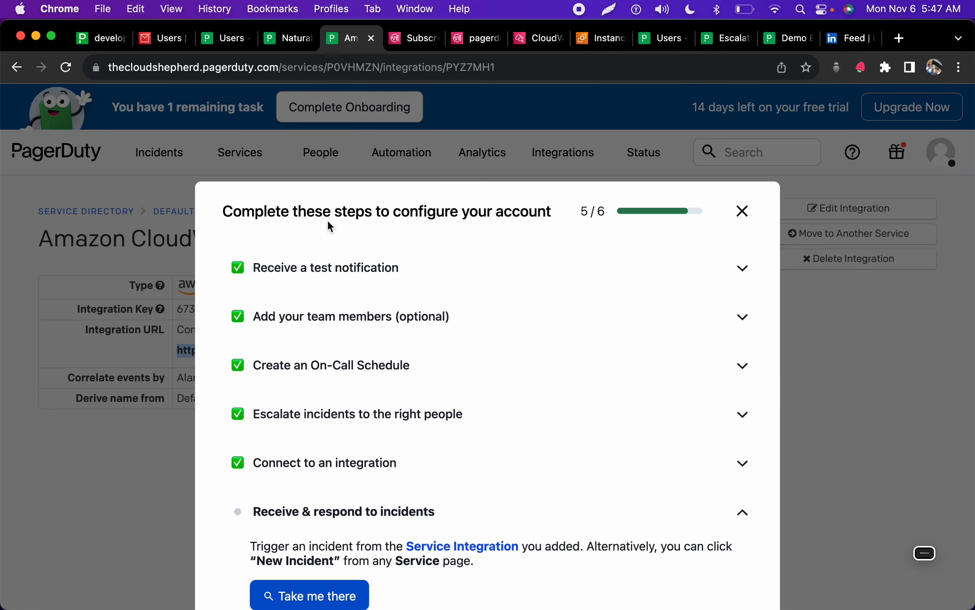
{"action": "scroll", "coordinate": [324, 343], "scroll_direction": "down", "scroll_amount": 4}
{"action": "left_click", "coordinate": [154, 435]}
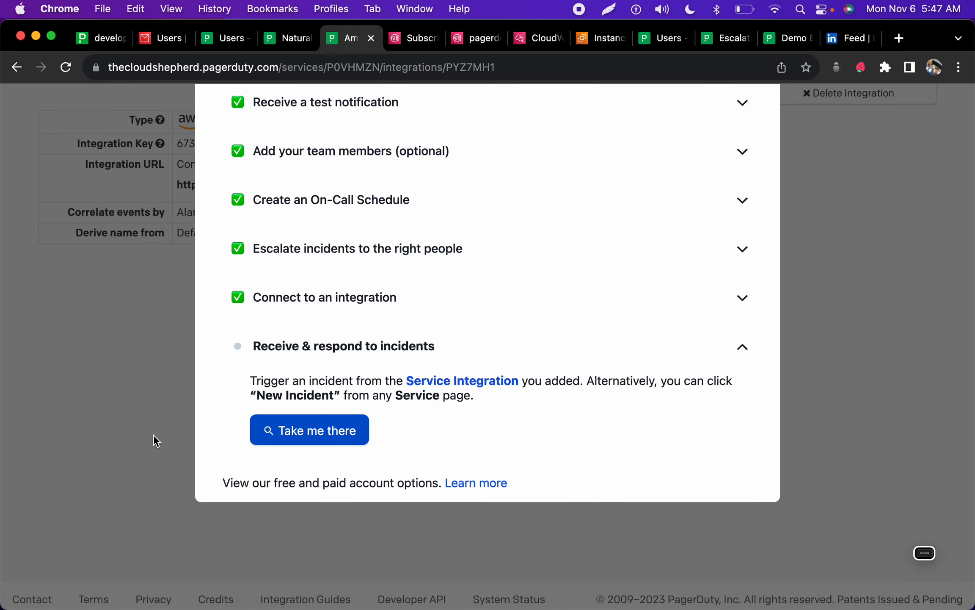
Step: Refresh the CloudWatch alarm list, open the cpu_alarm_demo alarm and reload its CPUUtilization graph
{"action": "left_click", "coordinate": [547, 38]}
{"action": "left_click", "coordinate": [292, 168]}
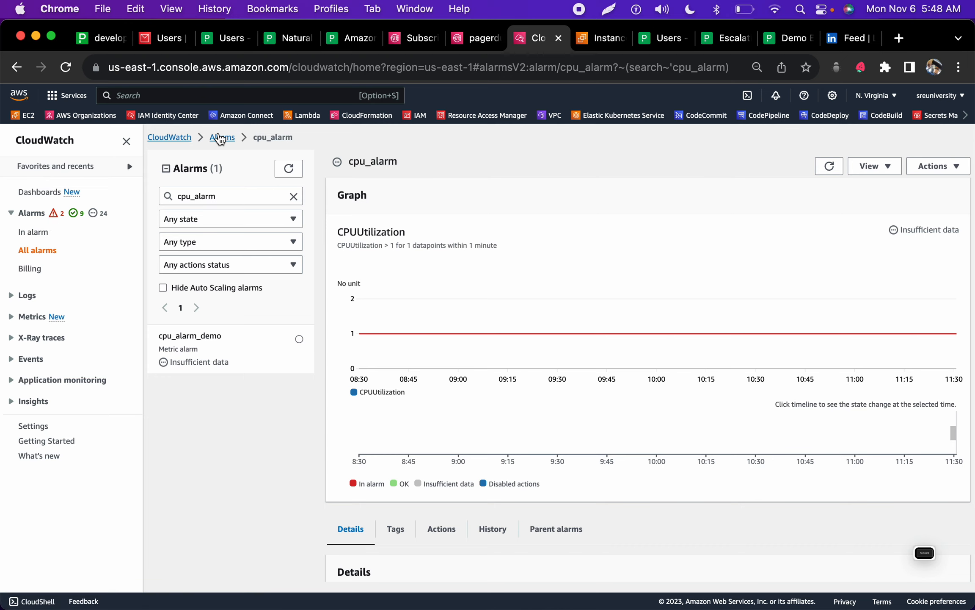
{"action": "left_click", "coordinate": [222, 137]}
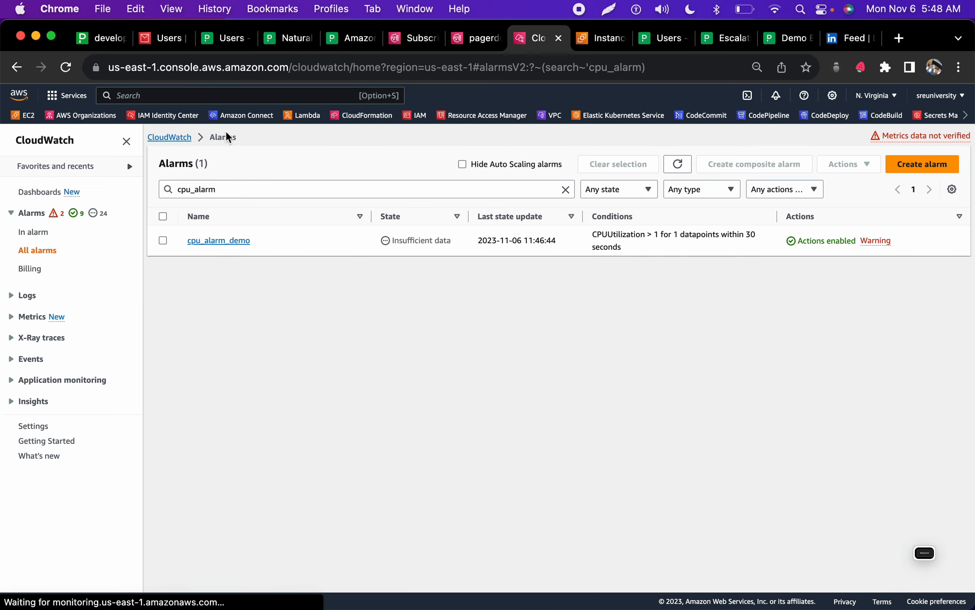
{"action": "left_click", "coordinate": [234, 242]}
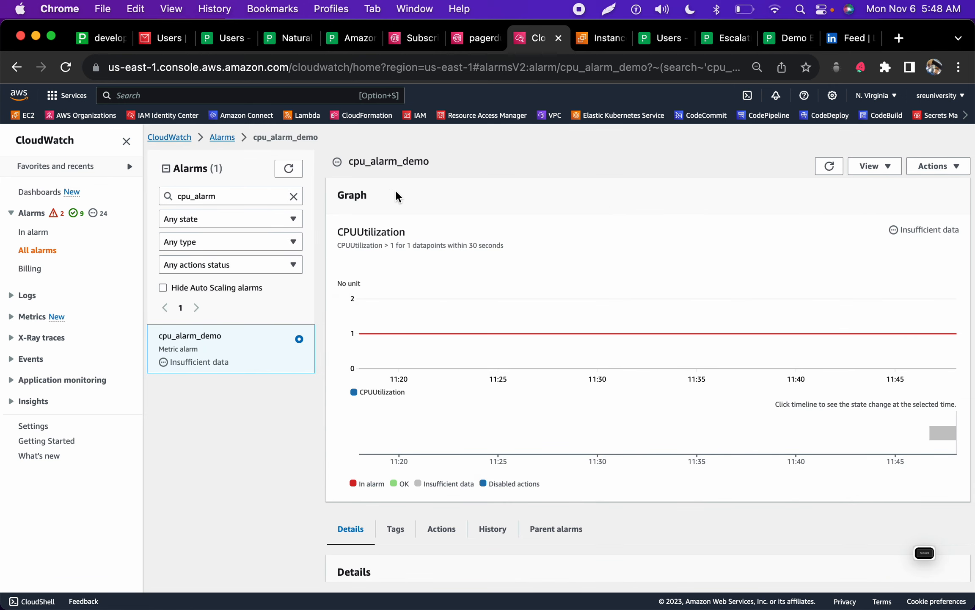
{"action": "left_click", "coordinate": [820, 171]}
Step: Switch to the other Amazon SNS page showing pagerduty_topic and open its listed subscription
{"action": "left_click", "coordinate": [413, 40]}
{"action": "left_click", "coordinate": [487, 39]}
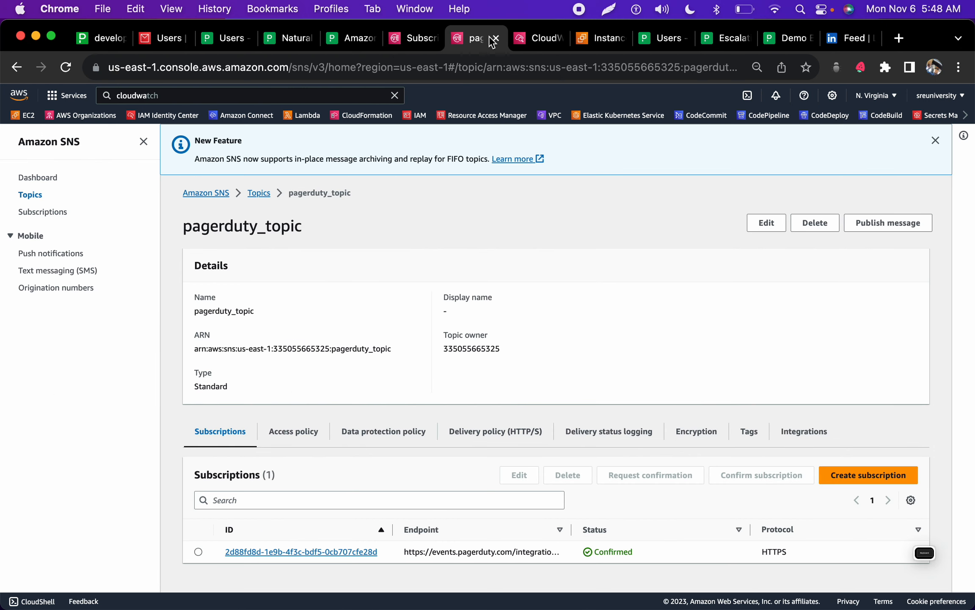
{"action": "left_click", "coordinate": [300, 551]}
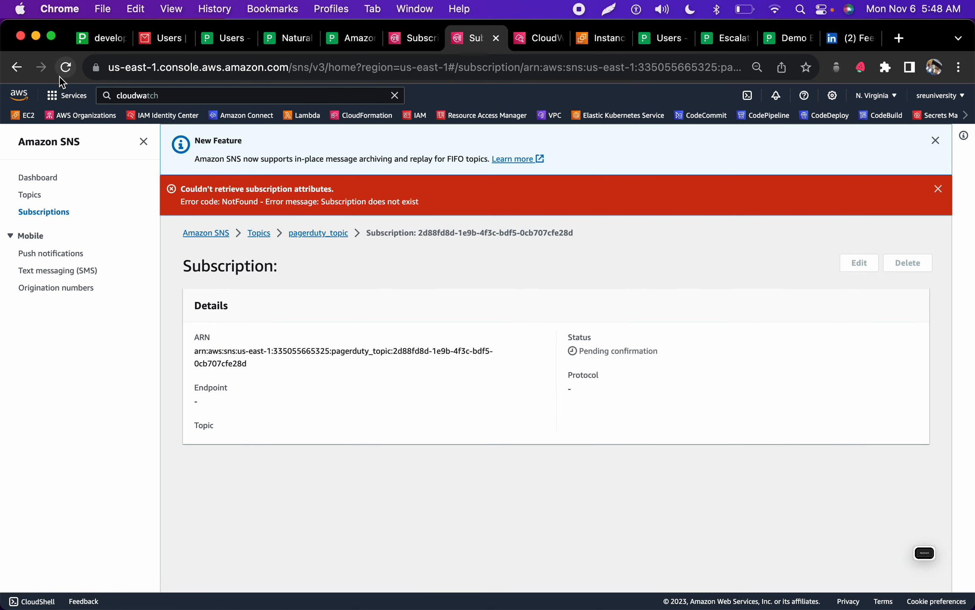
{"action": "key", "text": "super+Left"}
Step: Return to the SNS topic list, search for pagerduty_topic_demo and open that topic
{"action": "left_click", "coordinate": [254, 232]}
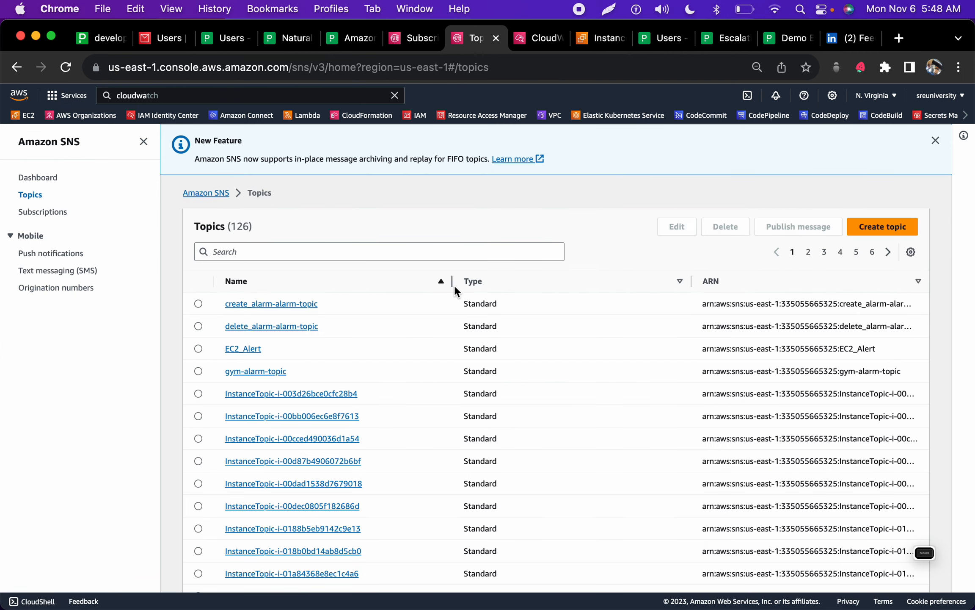
{"action": "left_click", "coordinate": [438, 253]}
{"action": "right_click", "coordinate": [438, 251]}
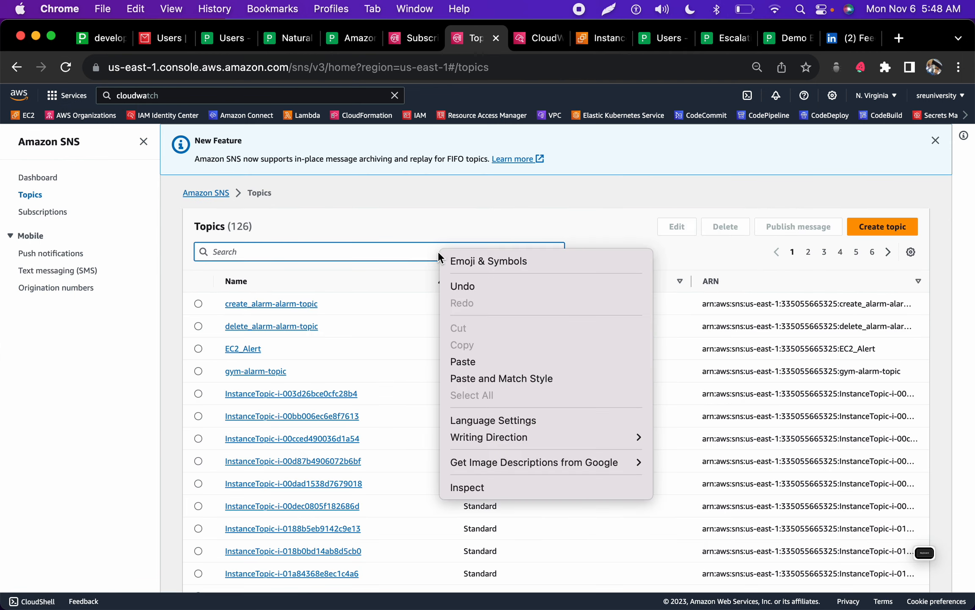
{"action": "left_click", "coordinate": [484, 360]}
{"action": "left_click", "coordinate": [281, 305]}
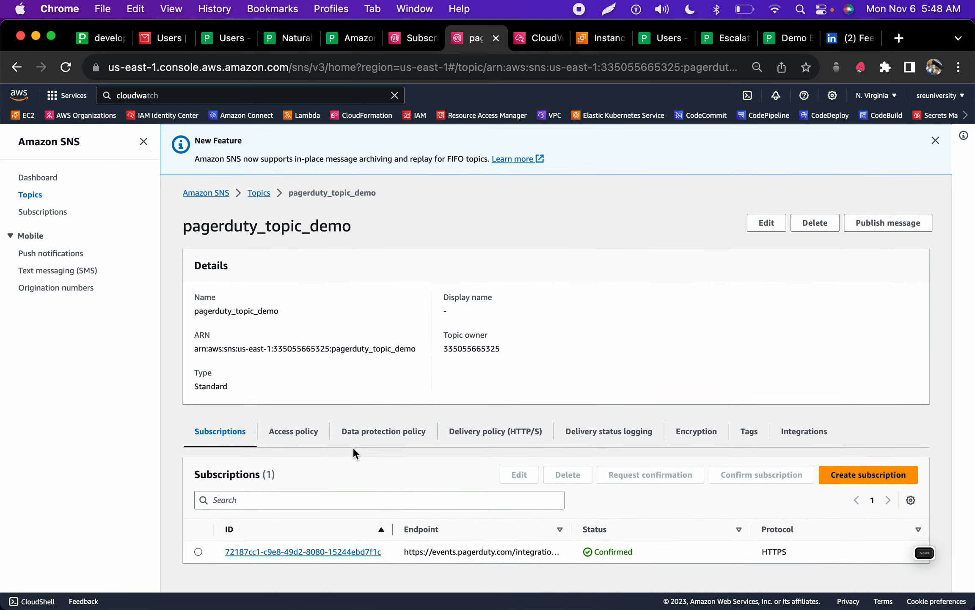
Step: List all SNS subscriptions and open the one for pagerduty_topic_demo to review its details
{"action": "left_click", "coordinate": [37, 212]}
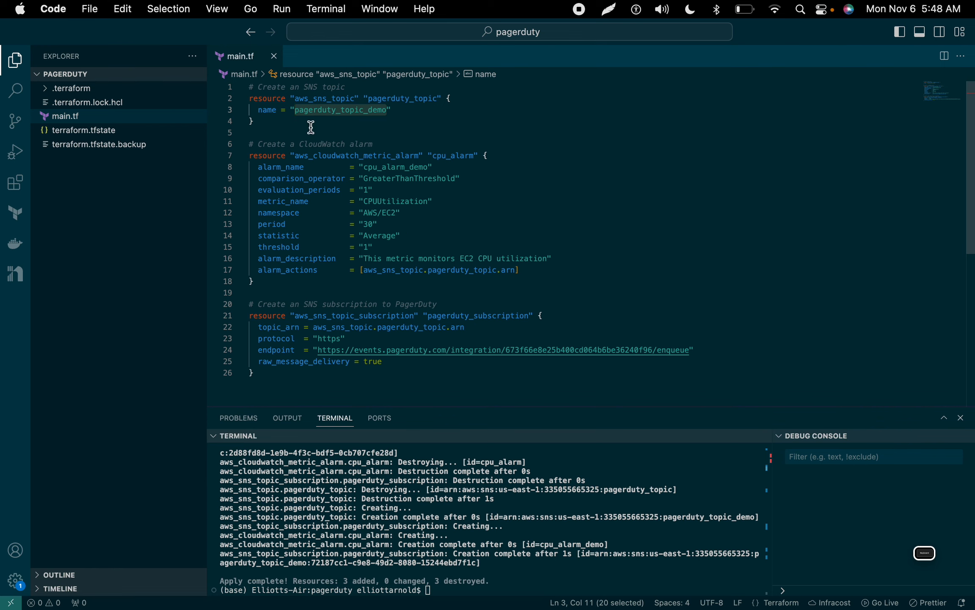
{"action": "key", "text": "ctrl+Left"}
{"action": "key", "text": "ctrl+Left"}
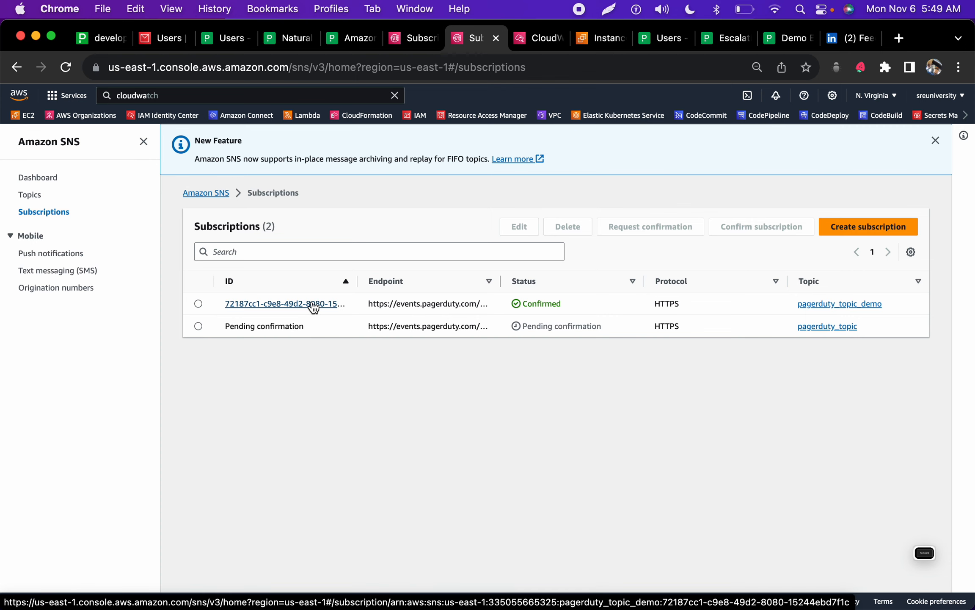
{"action": "left_click", "coordinate": [311, 304]}
{"action": "scroll", "coordinate": [402, 392], "scroll_direction": "down", "scroll_amount": 2}
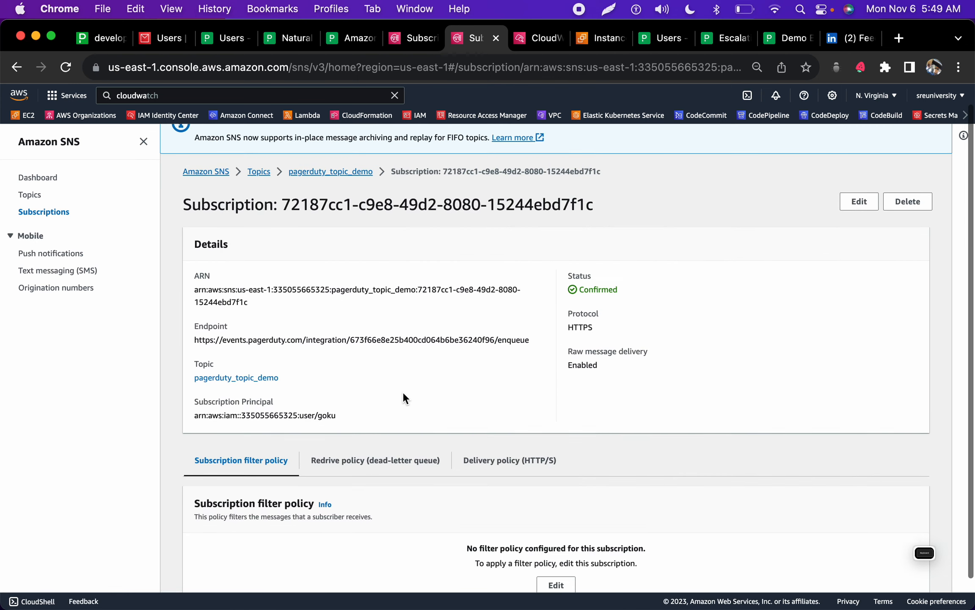
{"action": "scroll", "coordinate": [403, 395], "scroll_direction": "down", "scroll_amount": 1}
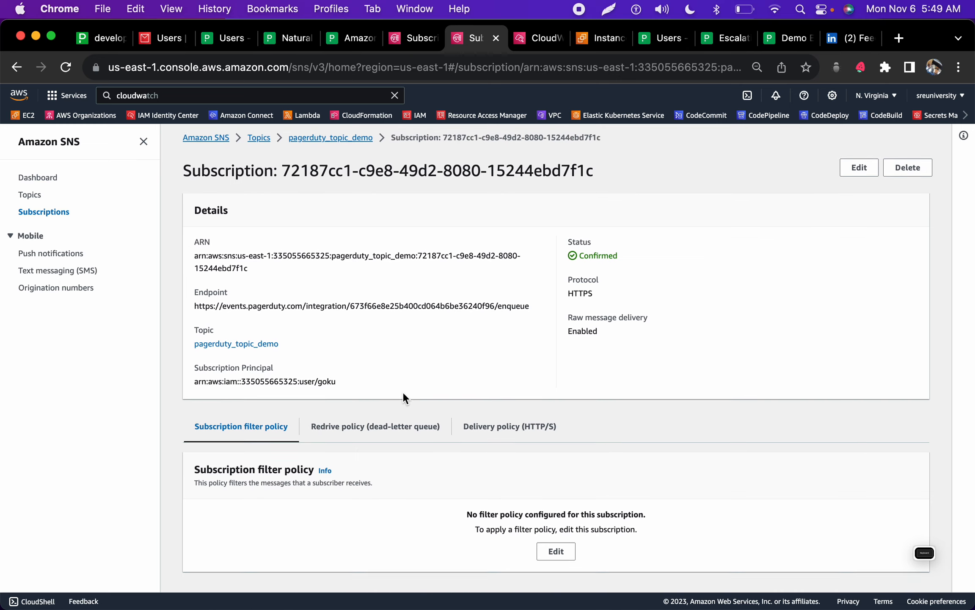
Step: Switch to VS Code to review main.tf, and return to the SNS subscription page in Chrome
{"action": "key", "text": "ctrl+Right"}
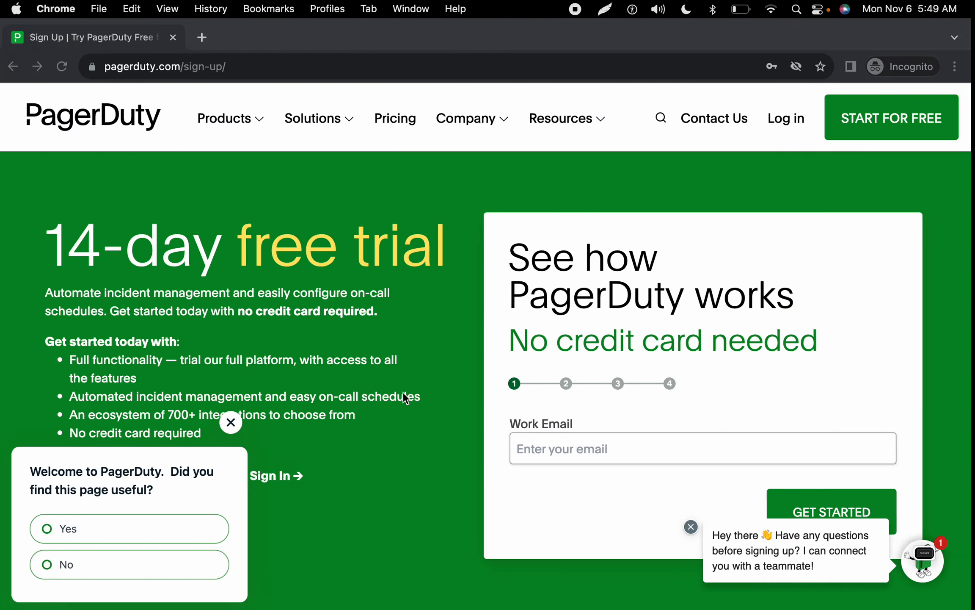
{"action": "key", "text": "ctrl+Right"}
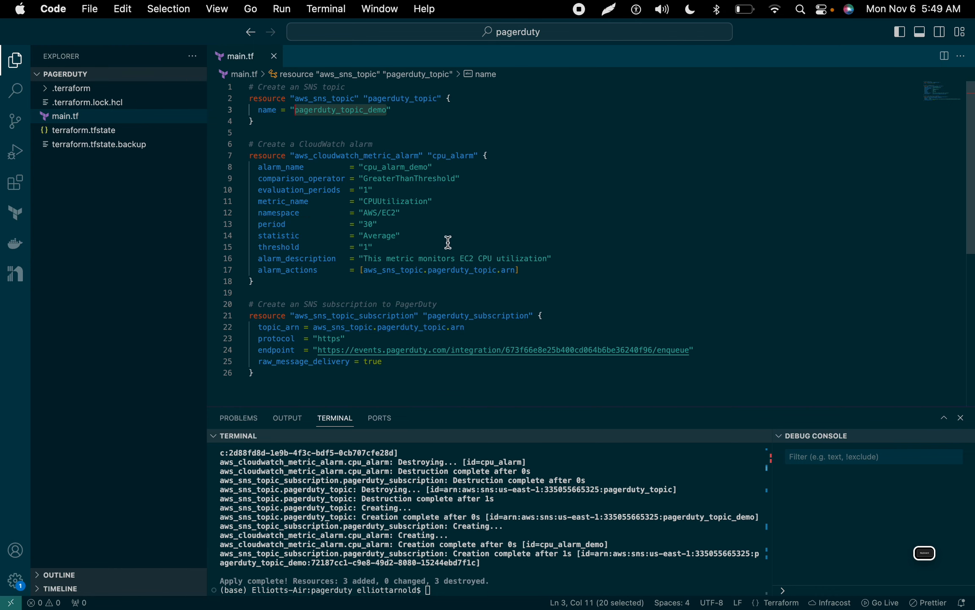
{"action": "key", "text": "ctrl+Left"}
{"action": "key", "text": "ctrl+Left"}
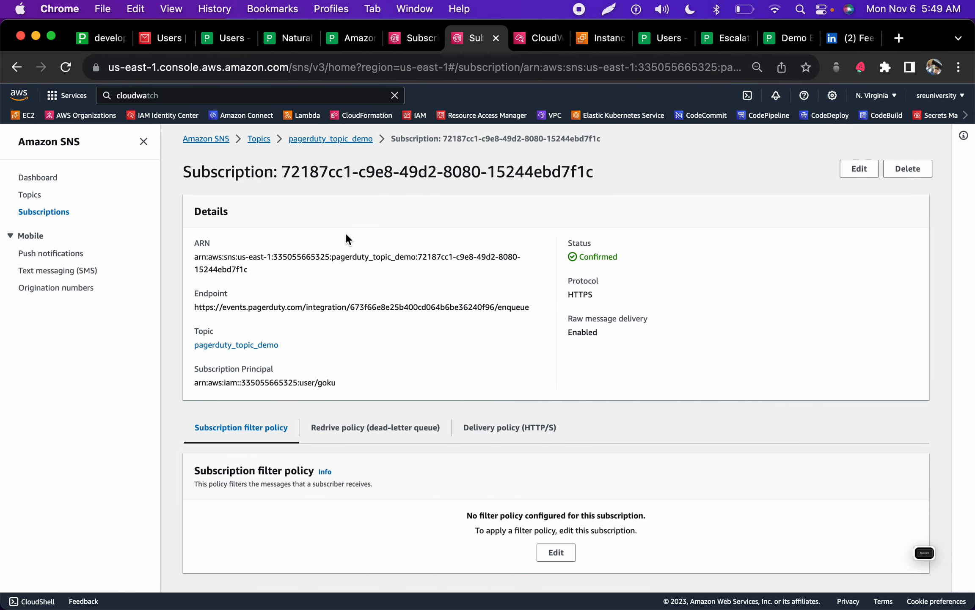
Step: Switch to the CloudWatch page and examine the cpu_alarm_demo alarm's details, including its threshold, period and actions
{"action": "left_click", "coordinate": [513, 44]}
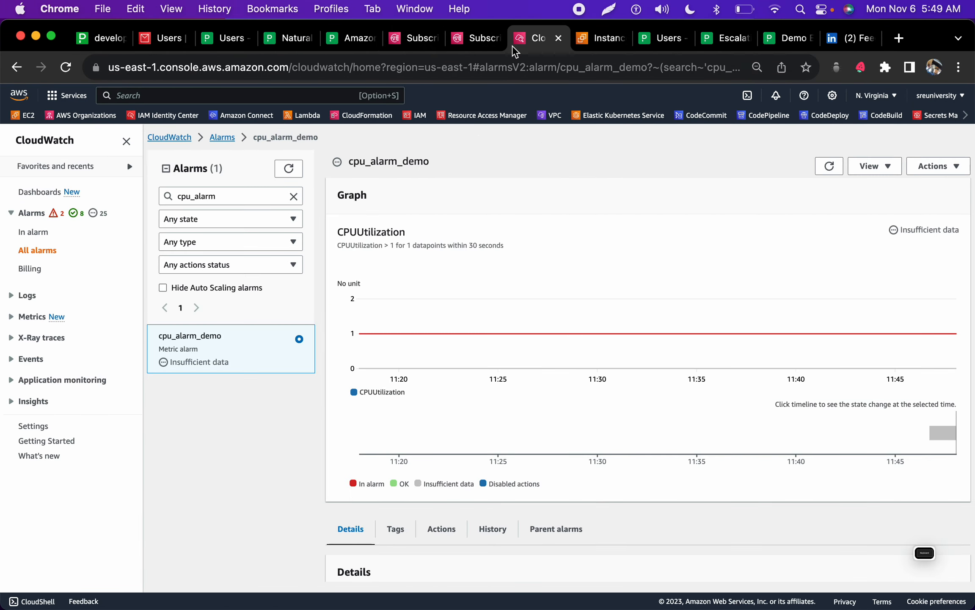
{"action": "left_click", "coordinate": [252, 261]}
{"action": "left_click", "coordinate": [199, 424]}
{"action": "scroll", "coordinate": [465, 446], "scroll_direction": "down", "scroll_amount": 5}
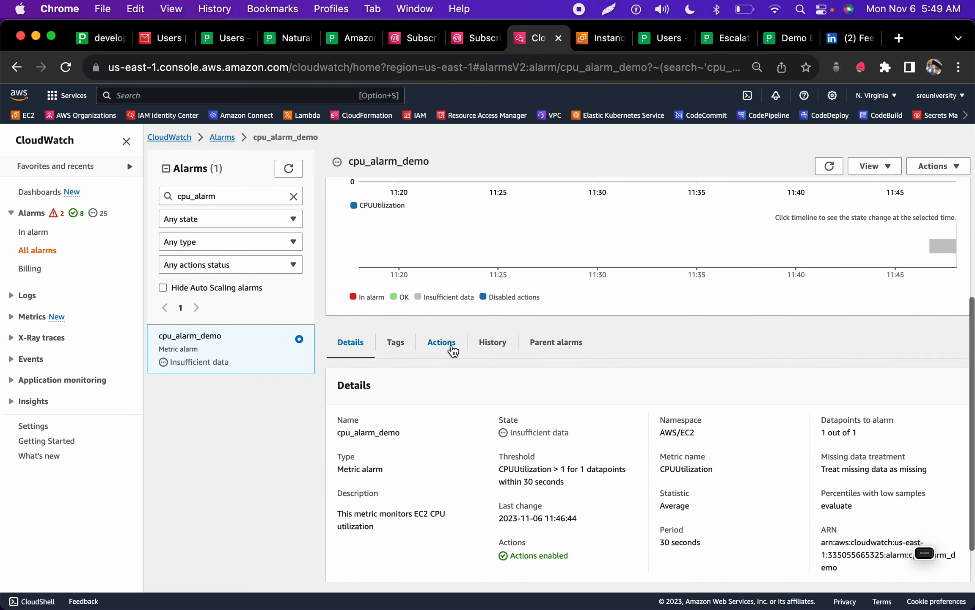
Step: Review the cpu_alarm_demo alarm's configured actions, check the notification's topic configuration, then reload the page and reopen the actions
{"action": "left_click", "coordinate": [450, 344]}
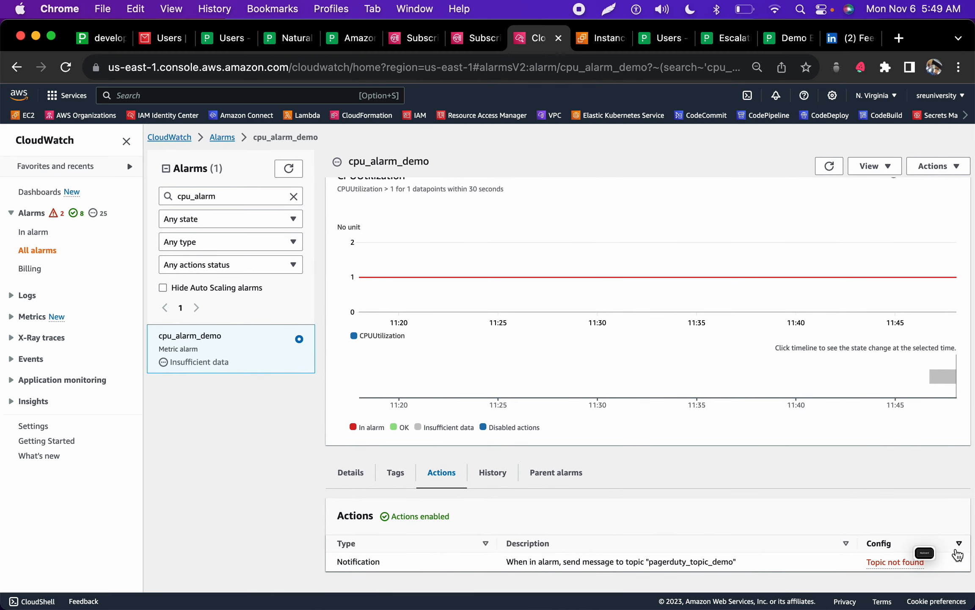
{"action": "left_click", "coordinate": [957, 549]}
{"action": "left_click", "coordinate": [885, 568]}
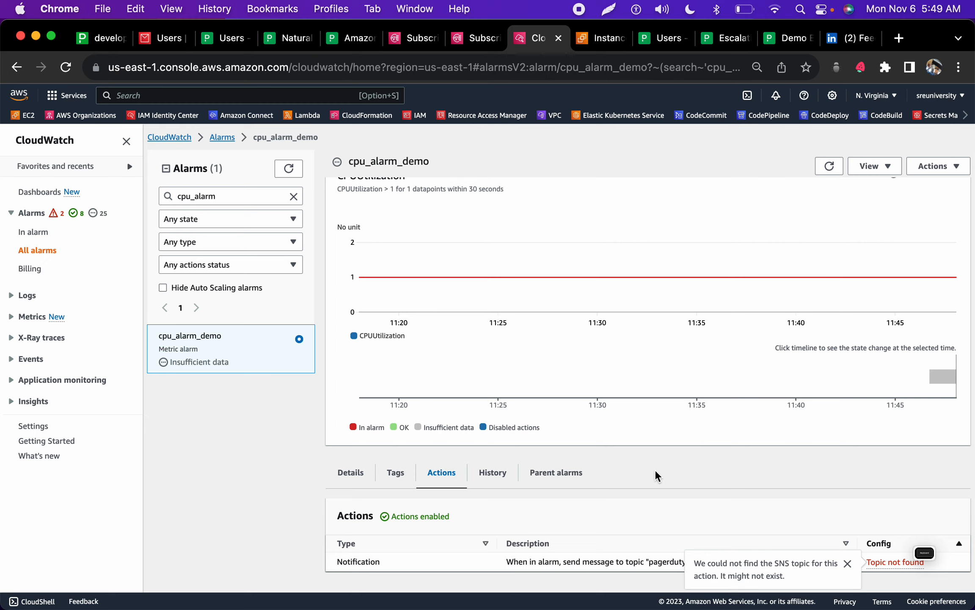
{"action": "left_click", "coordinate": [64, 66]}
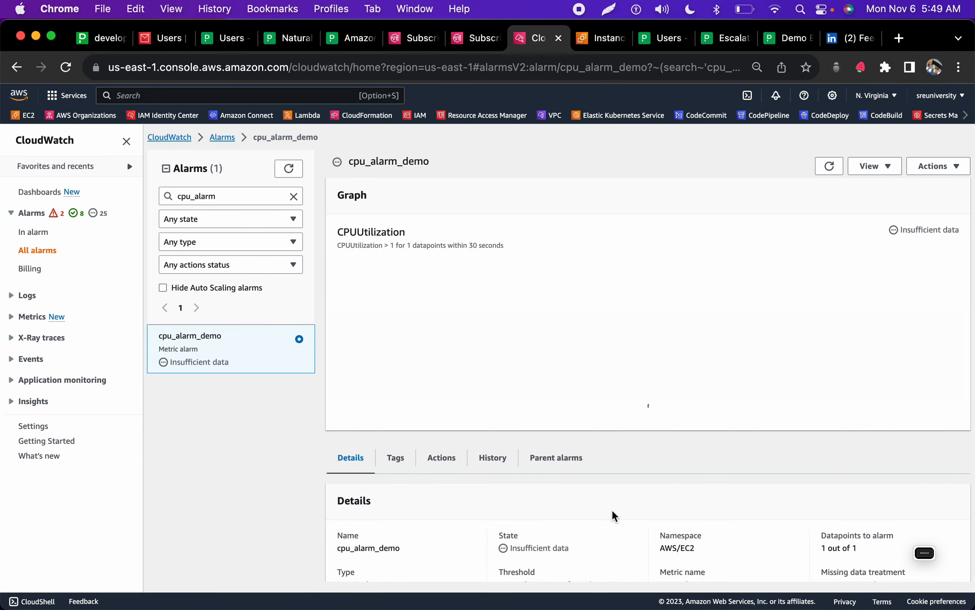
{"action": "scroll", "coordinate": [612, 509], "scroll_direction": "down", "scroll_amount": 4}
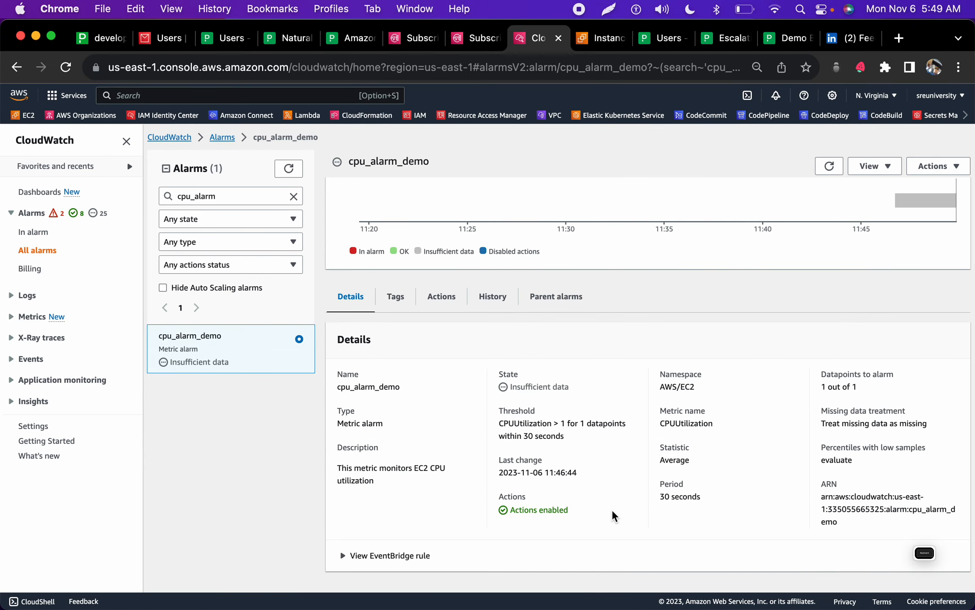
{"action": "left_click", "coordinate": [447, 301]}
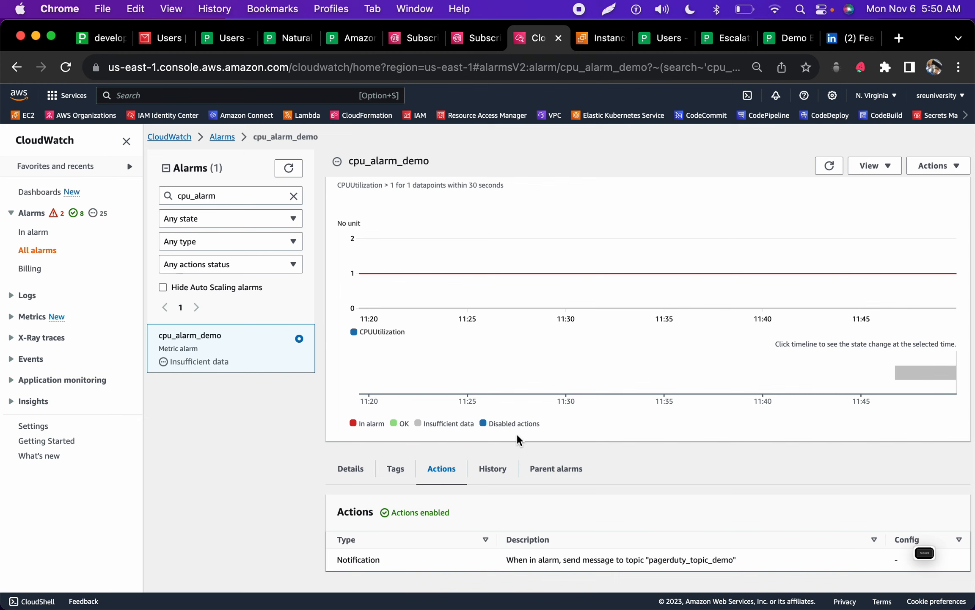
Step: Switch to the PagerDuty integration page and review the onboarding checklist, including the Receive & respond to incidents task
{"action": "left_click", "coordinate": [350, 39]}
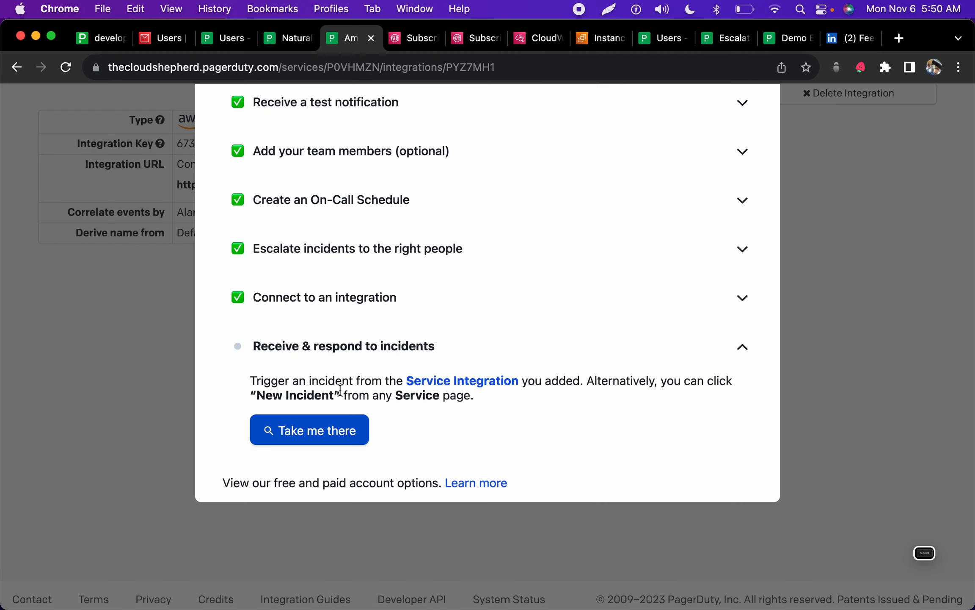
{"action": "scroll", "coordinate": [344, 377], "scroll_direction": "down", "scroll_amount": 1}
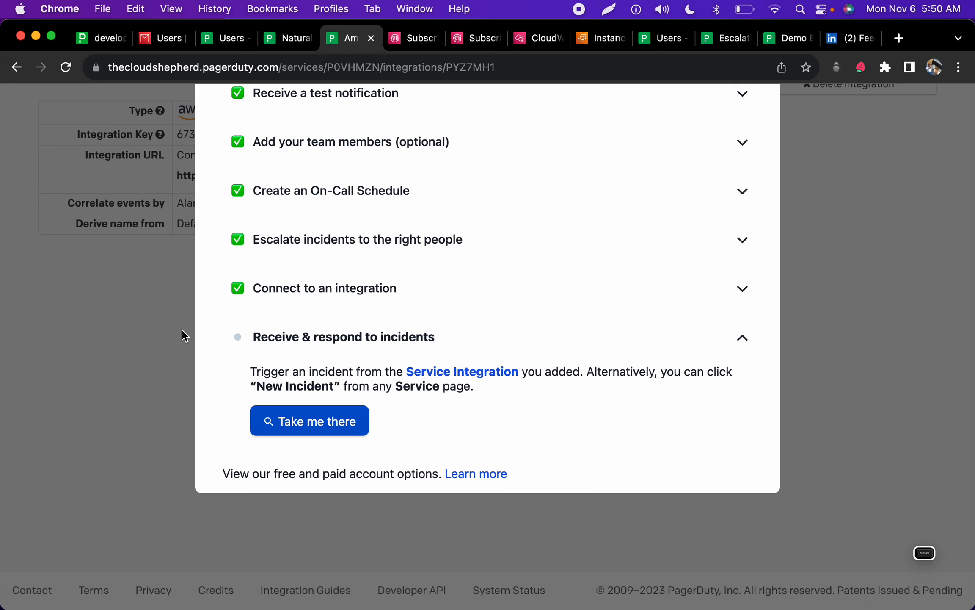
{"action": "scroll", "coordinate": [308, 338], "scroll_direction": "up", "scroll_amount": 5}
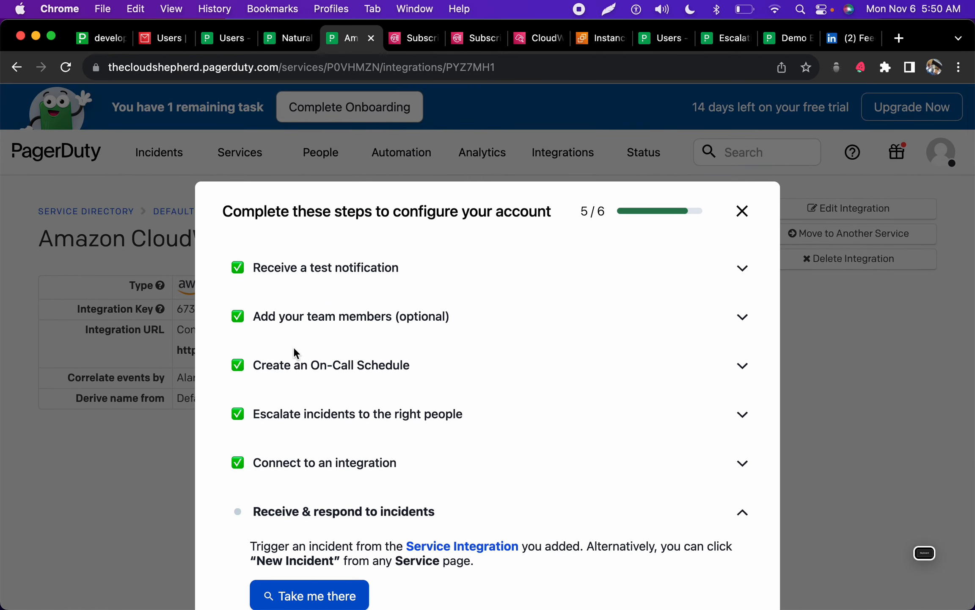